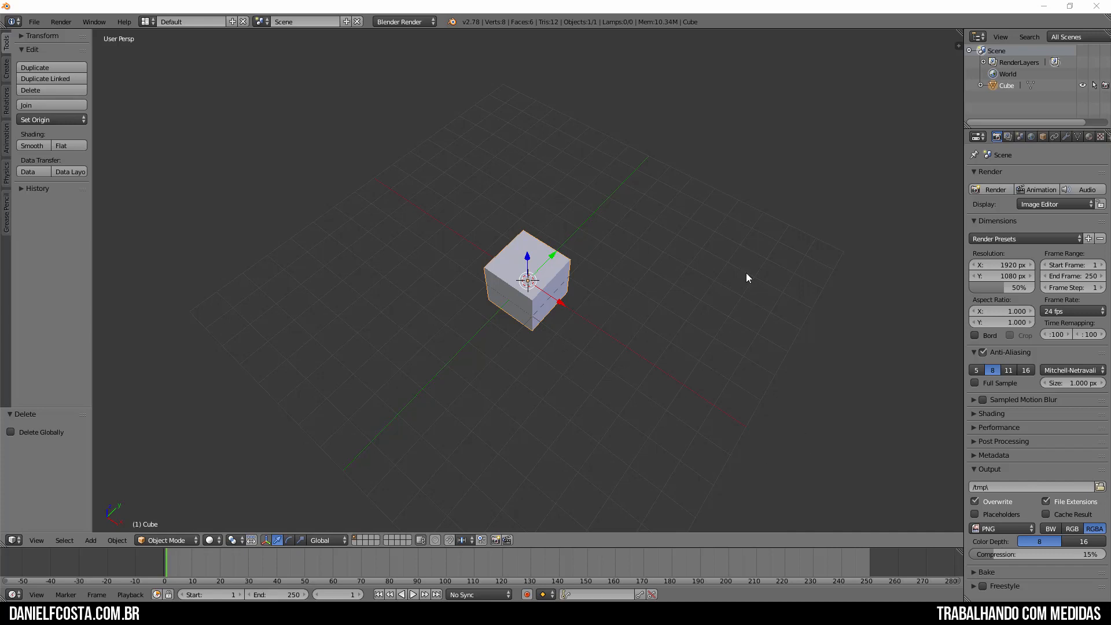
pyautogui.moveTo(578, 345); pyautogui.dragTo(701, 398, button='middle')
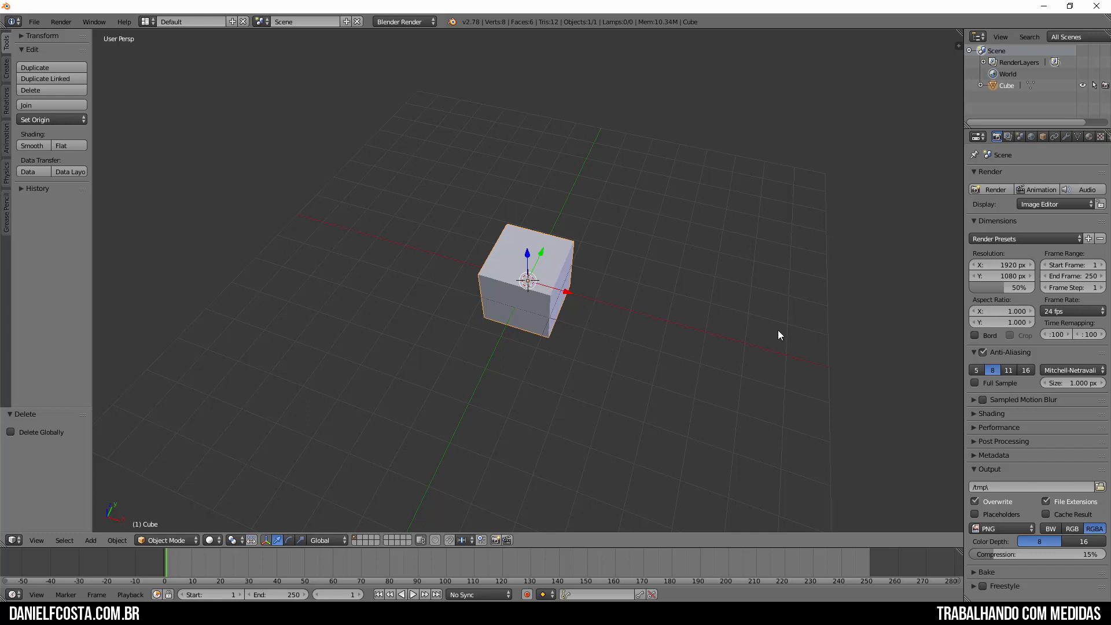
pyautogui.moveTo(559, 314); pyautogui.dragTo(373, 377, button='middle')
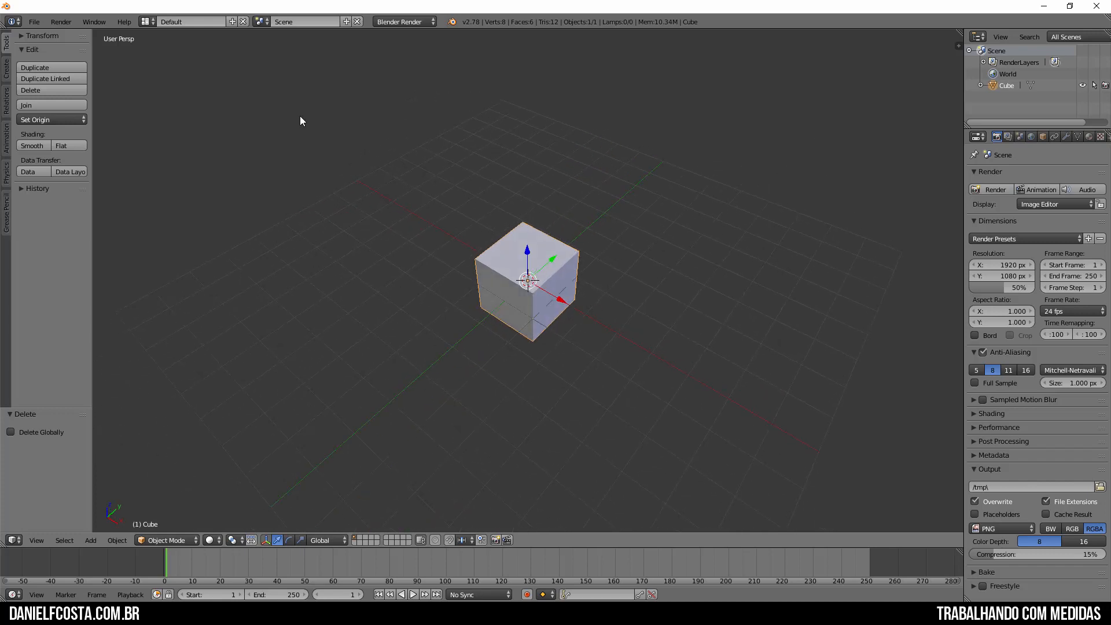
pyautogui.moveTo(585, 343); pyautogui.dragTo(620, 320, button='middle')
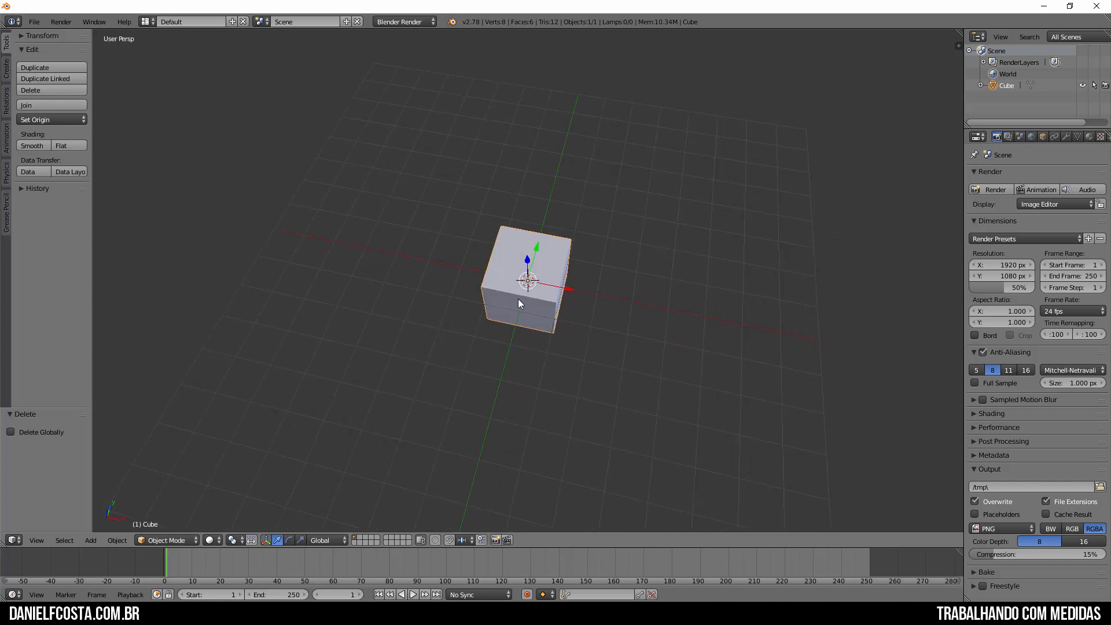
pyautogui.moveTo(550, 363); pyautogui.dragTo(602, 275, button='middle')
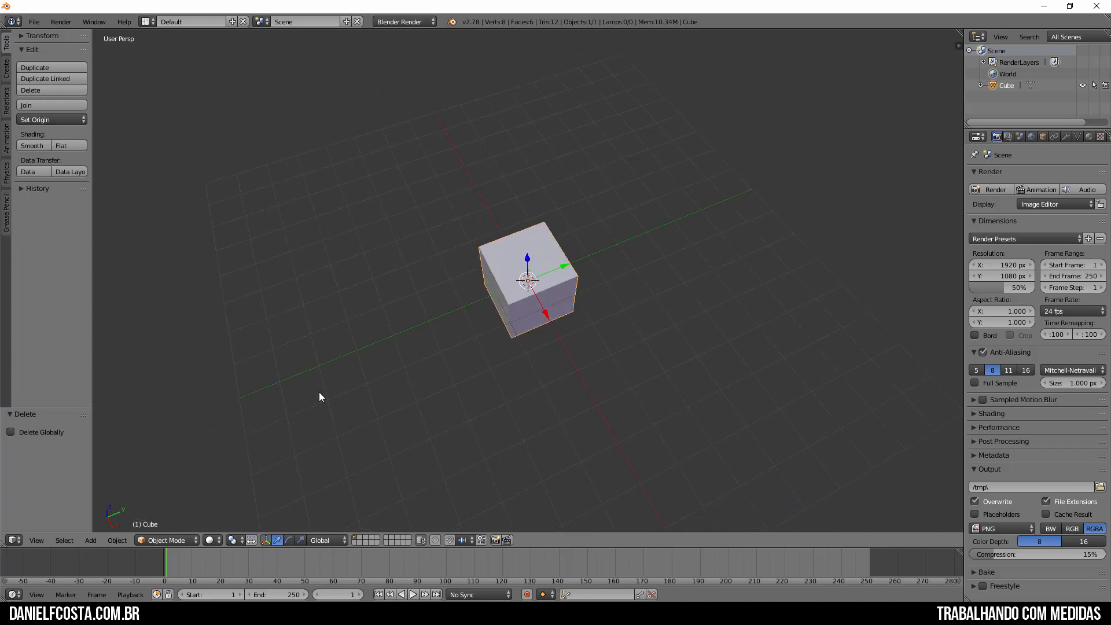
pyautogui.moveTo(320, 397); pyautogui.dragTo(530, 314, button='middle')
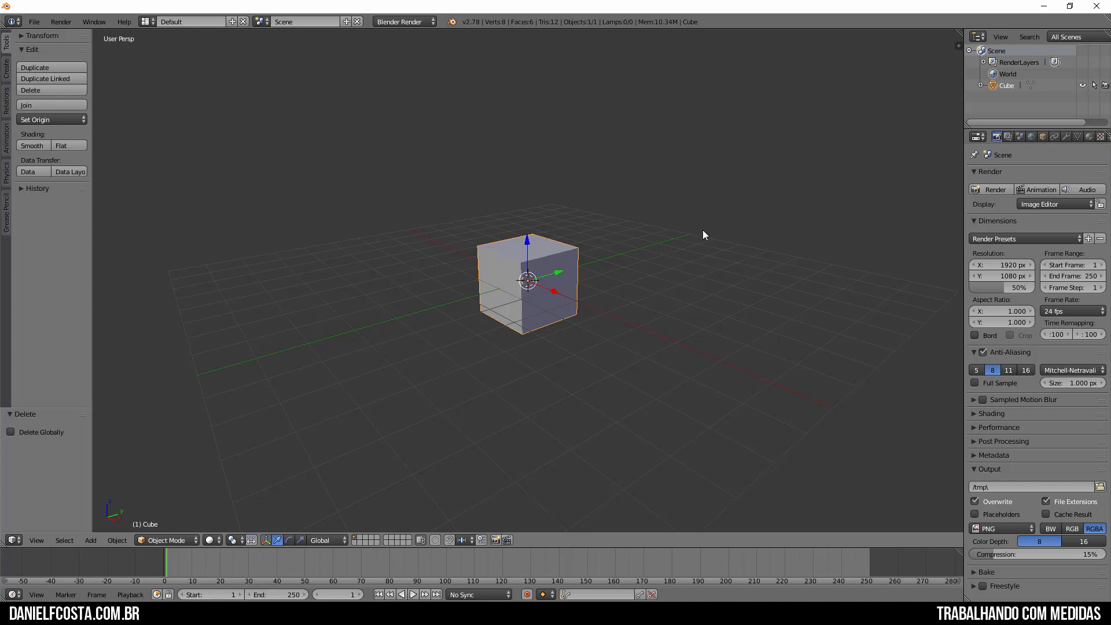
# Step: Open the scene's unit settings and turn on the edge length display for the cube in Edit Mode
pyautogui.click(1020, 137)
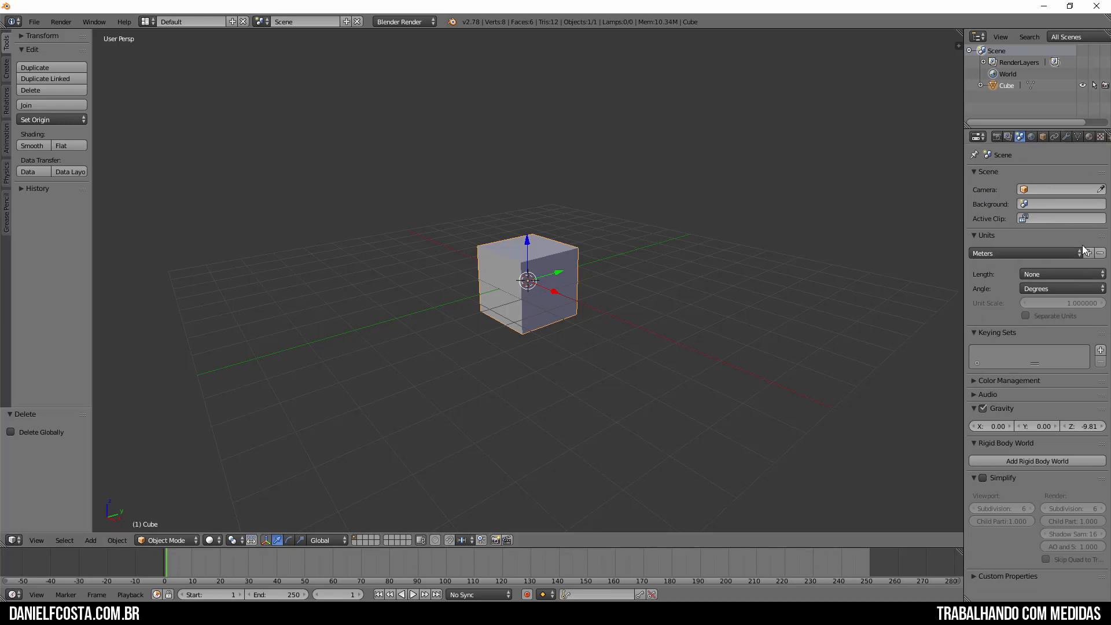
pyautogui.click(1014, 250)
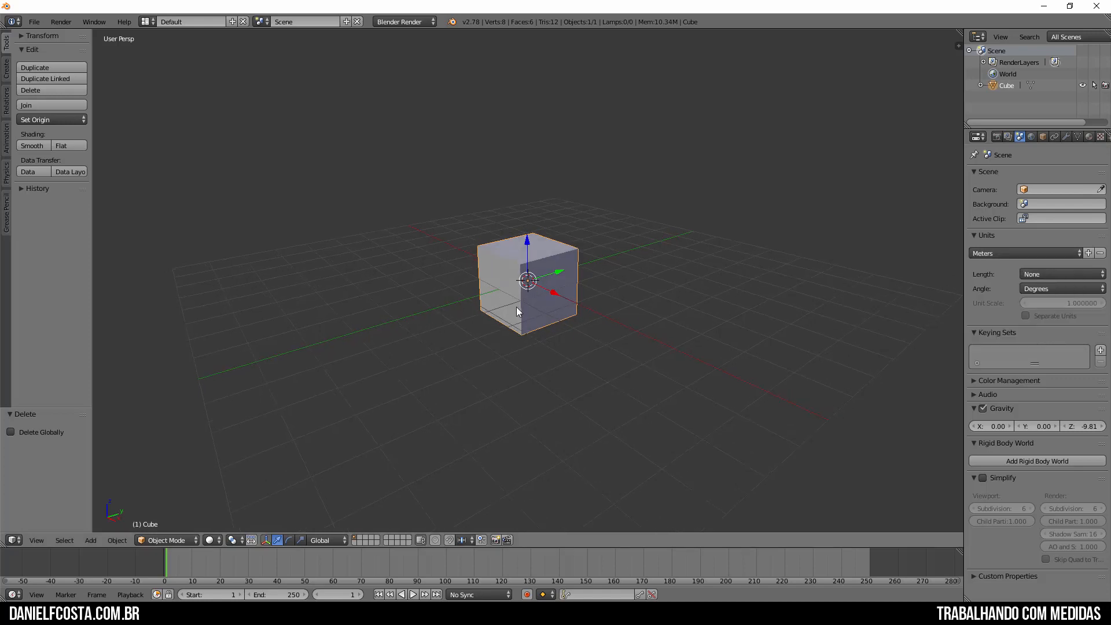
pyautogui.press('Tab')
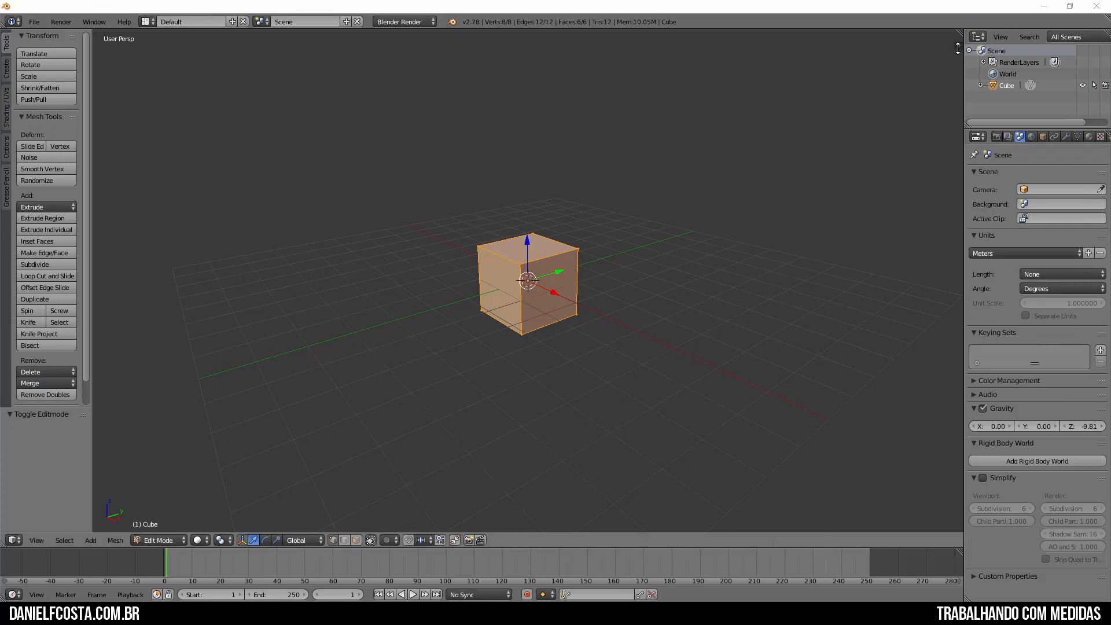
pyautogui.click(959, 46)
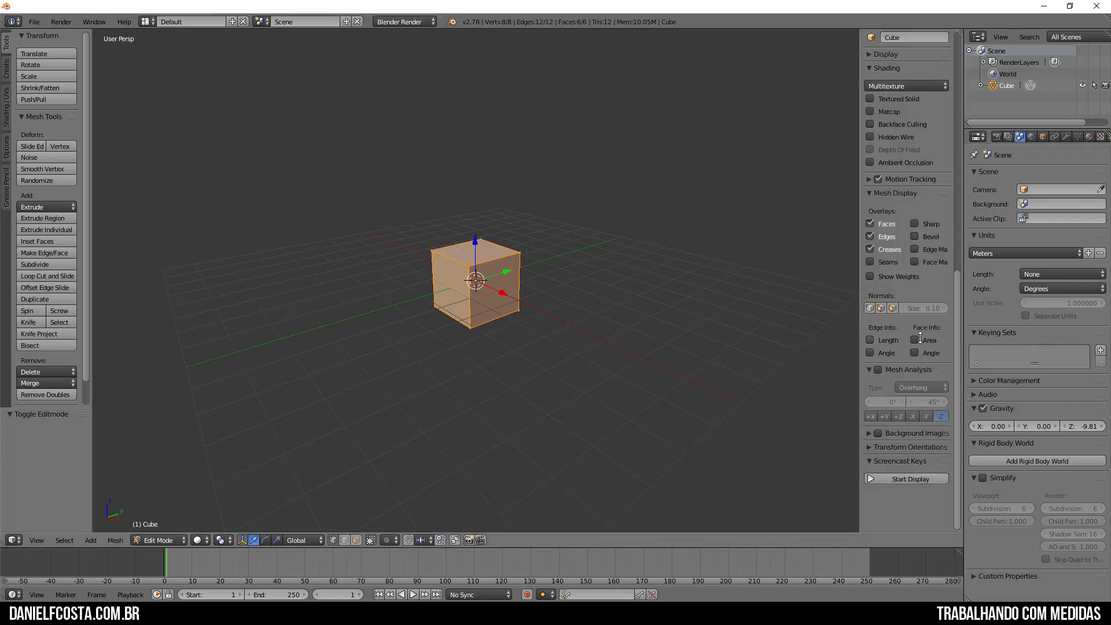
pyautogui.click(876, 193)
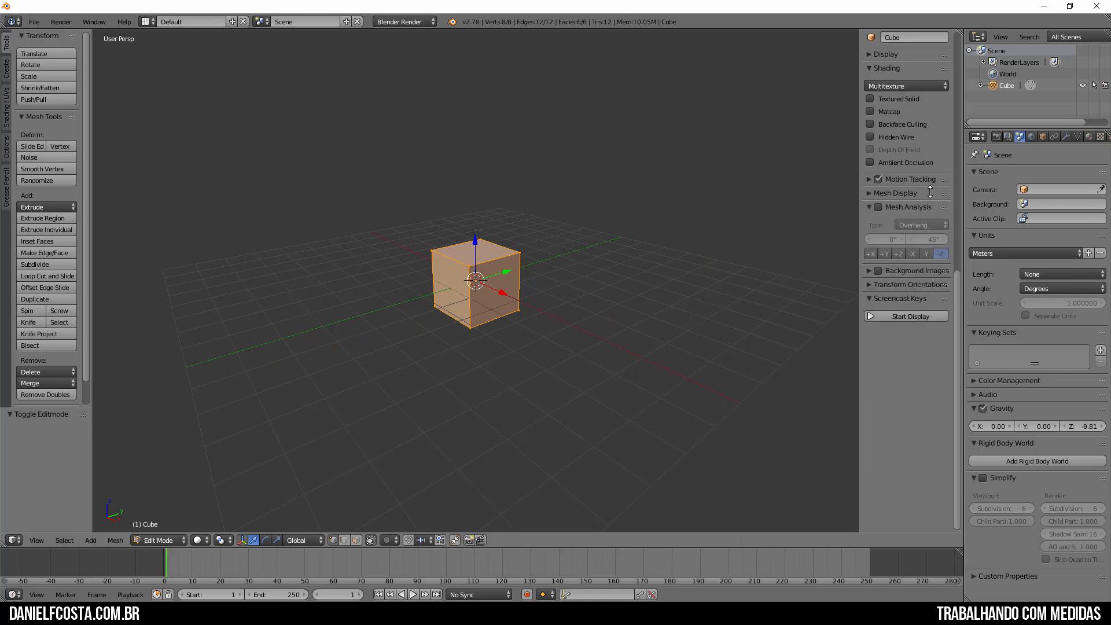
pyautogui.click(893, 193)
pyautogui.click(870, 340)
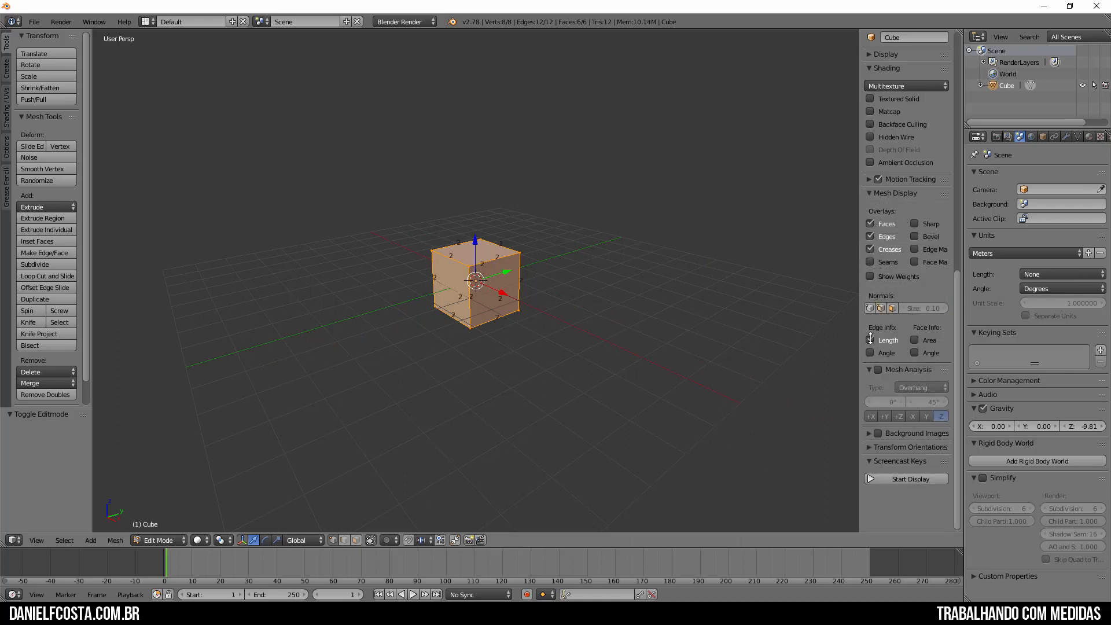
# Step: Clear the full mesh selection and select one upper edge of the cube to view its length
pyautogui.scroll(4, 465, 340)
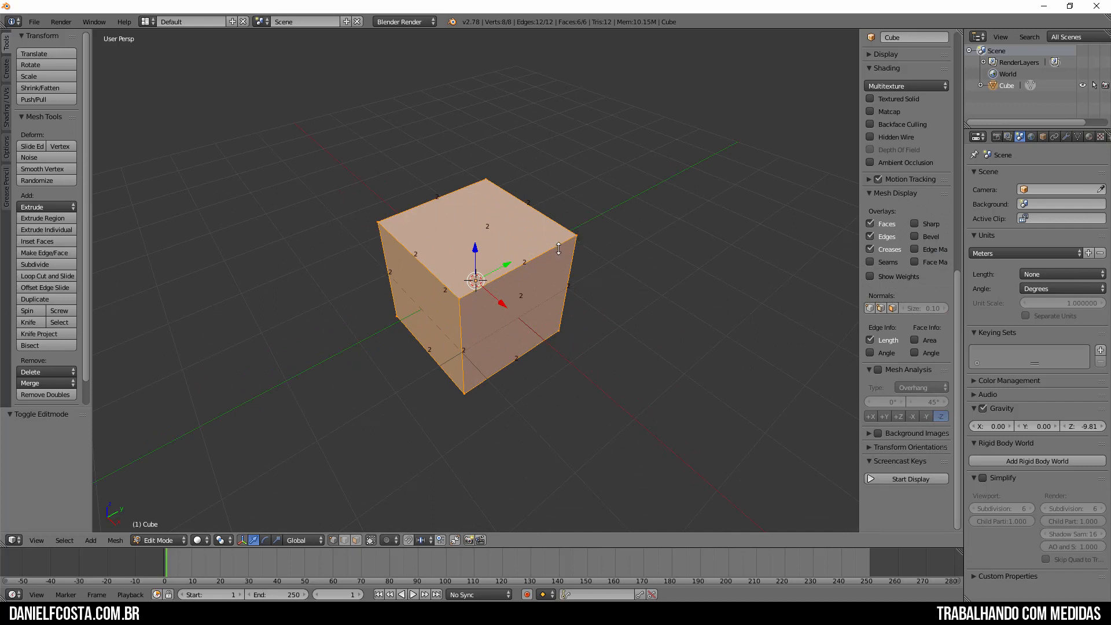
pyautogui.press('a')
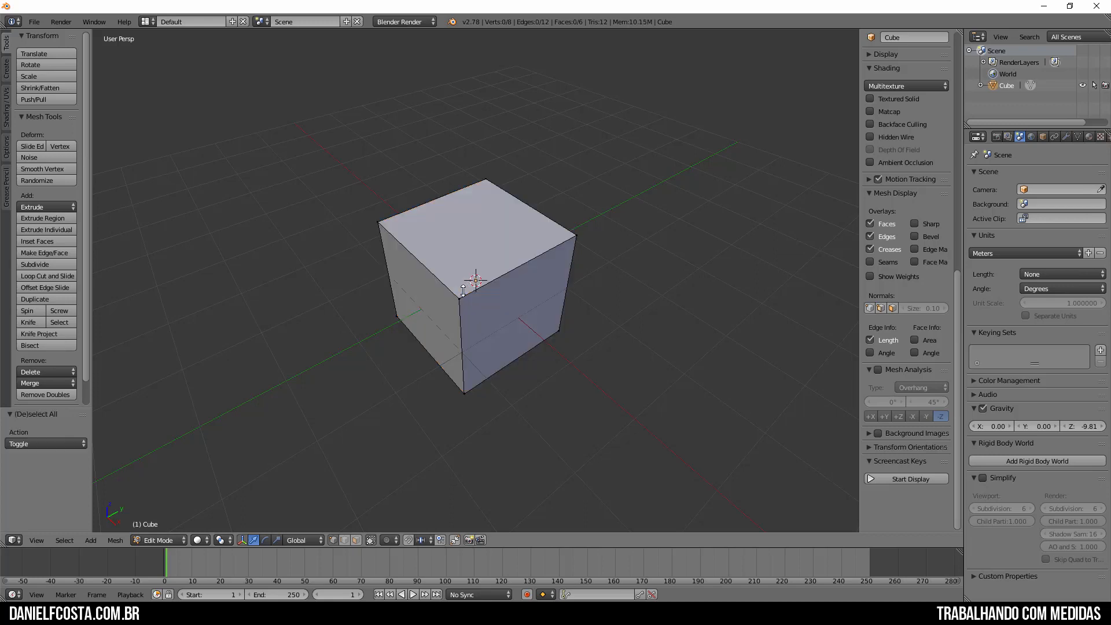
pyautogui.rightClick(477, 289)
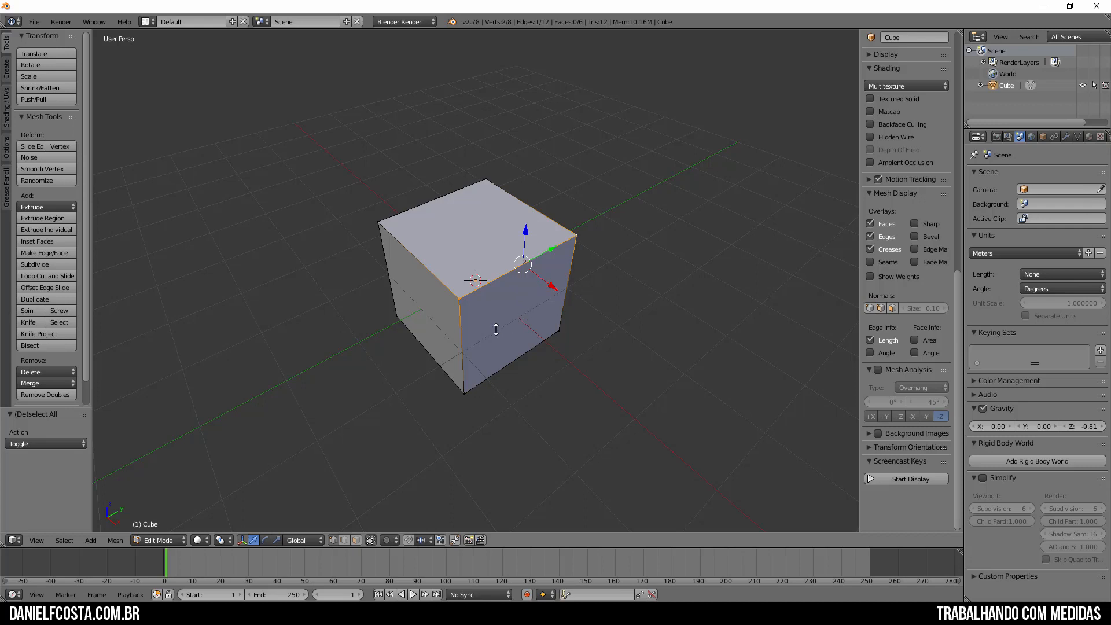
# Step: Try the Kilometers and Centimeters unit presets on the scene
pyautogui.click(988, 253)
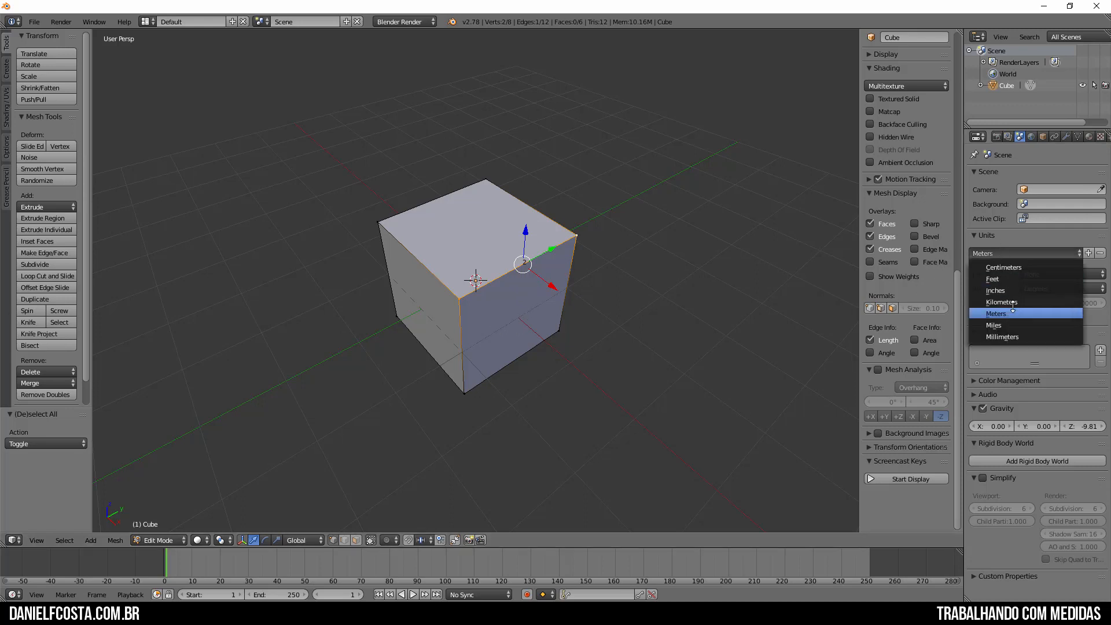
pyautogui.click(1012, 302)
pyautogui.click(990, 253)
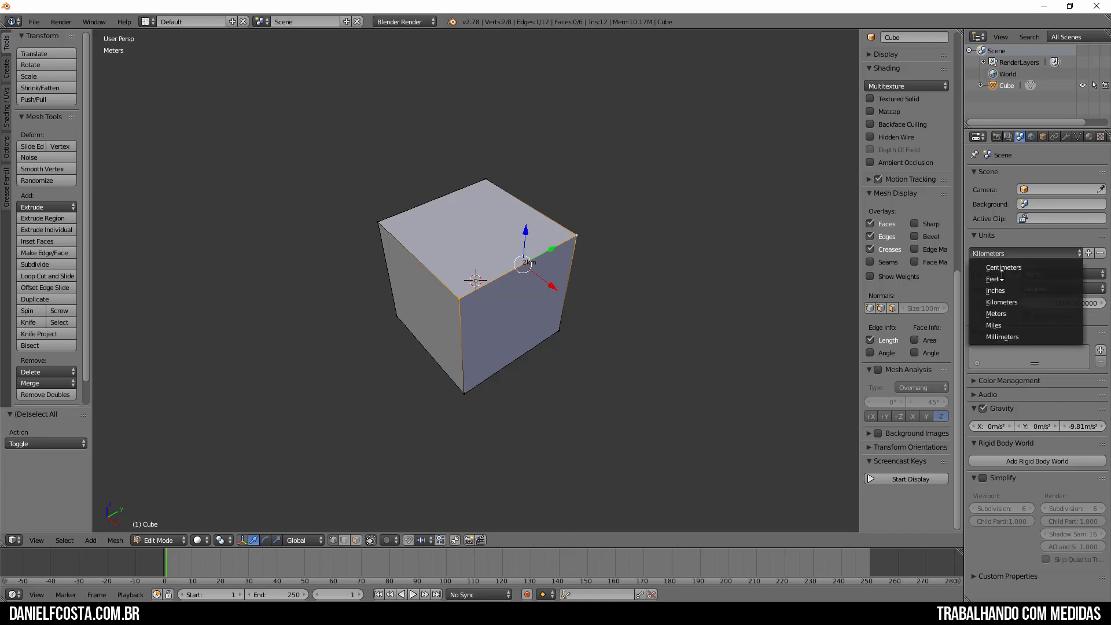
pyautogui.click(1004, 267)
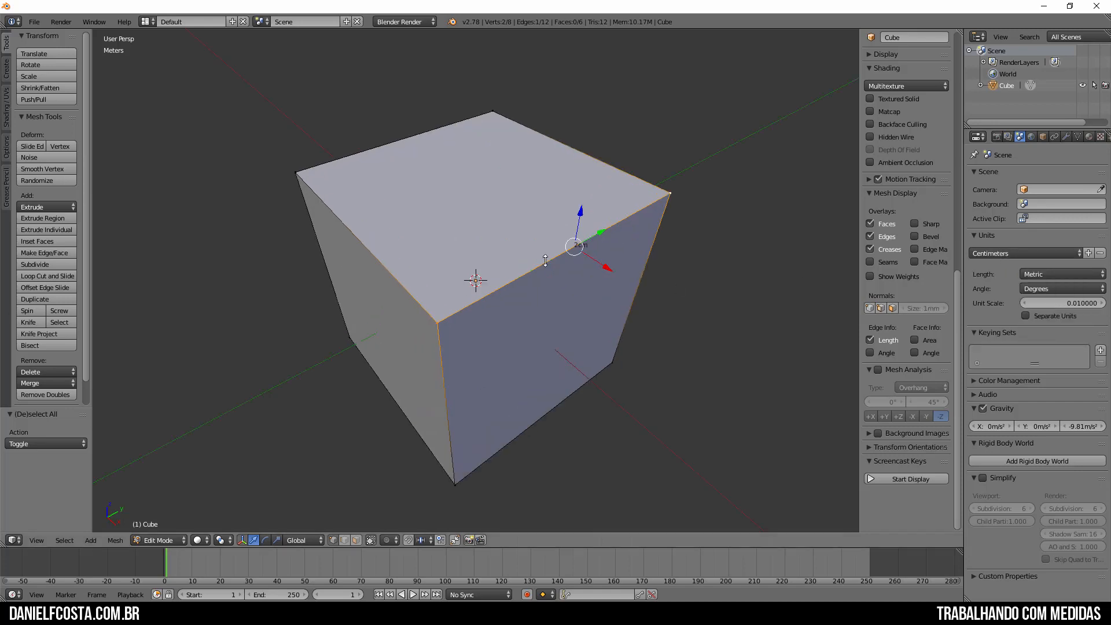
# Step: Set the scene's unit preset to Meters
pyautogui.click(1005, 253)
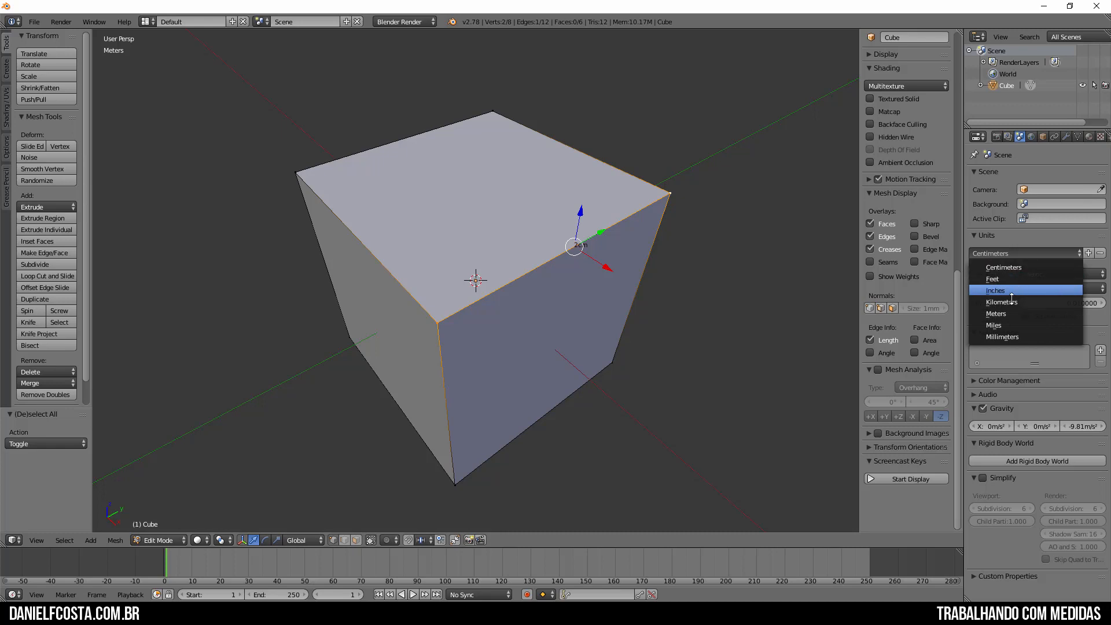
pyautogui.click(996, 313)
pyautogui.scroll(-3, 600, 280)
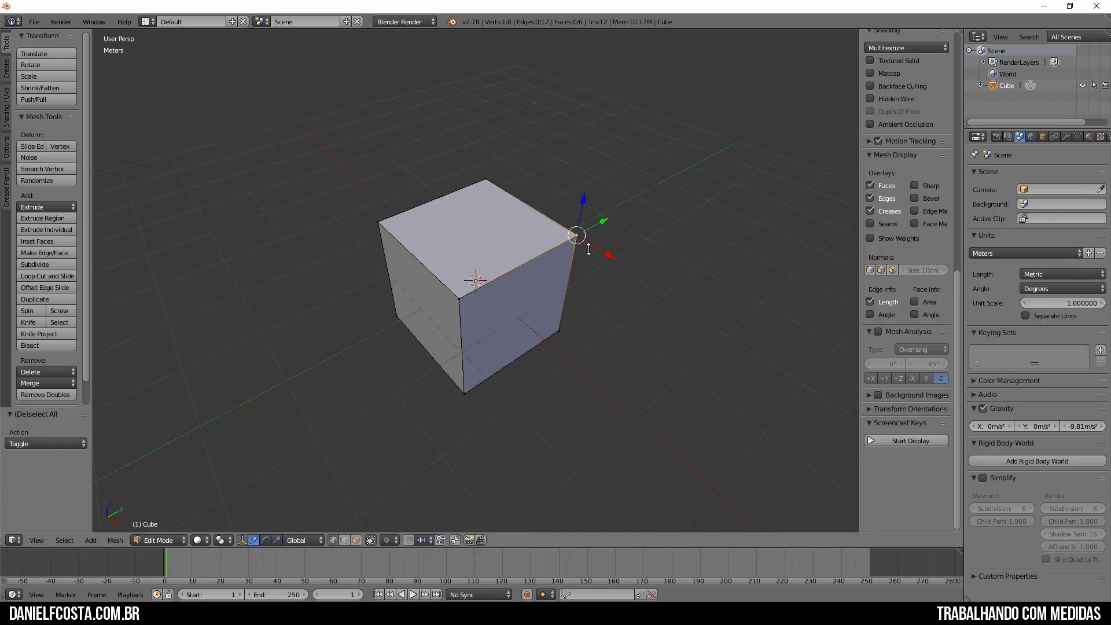
# Step: Try moving the cube's upper corner vertex by about -63 cm in X, -36 cm in Y and 31 cm in Z, and undo it
pyautogui.moveTo(589, 249); pyautogui.dragTo(640, 174)
pyautogui.press('g')
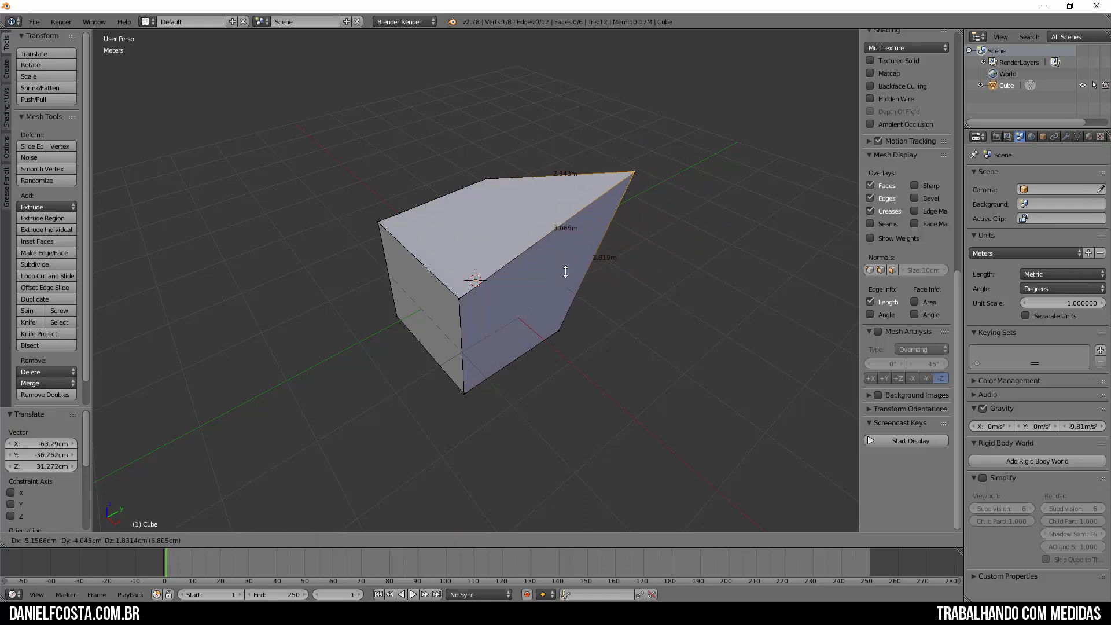
pyautogui.press('Escape')
pyautogui.hotkey('ctrl', 'z')
pyautogui.hotkey('ctrl', 'z')
pyautogui.hotkey('ctrl', 'z')
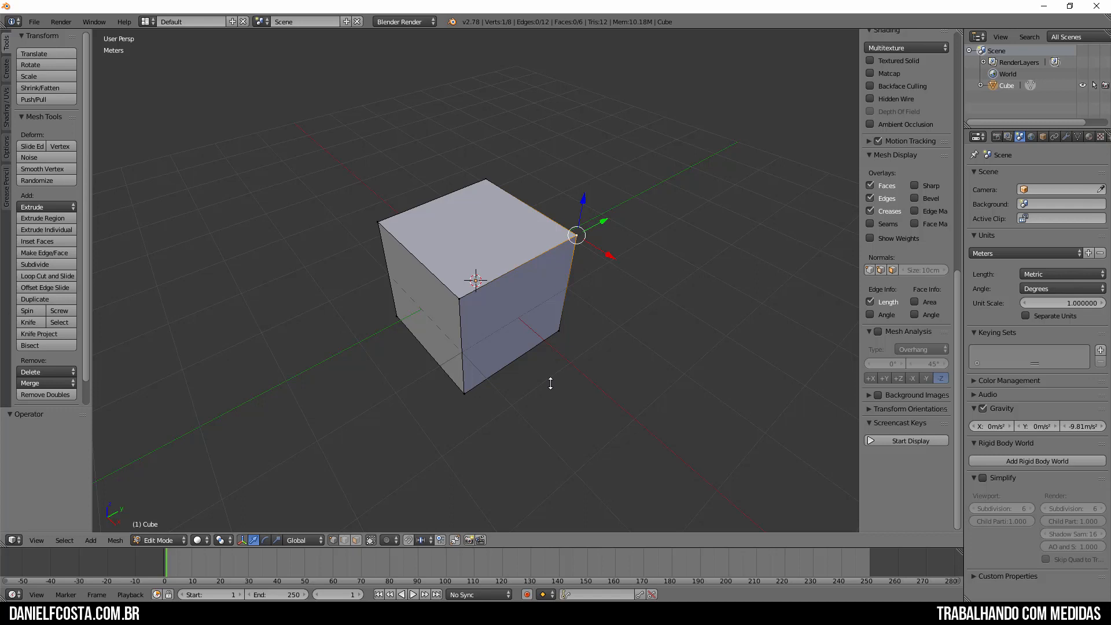
# Step: Return to Object Mode and examine the cube's scale and dimensions
pyautogui.press('Tab')
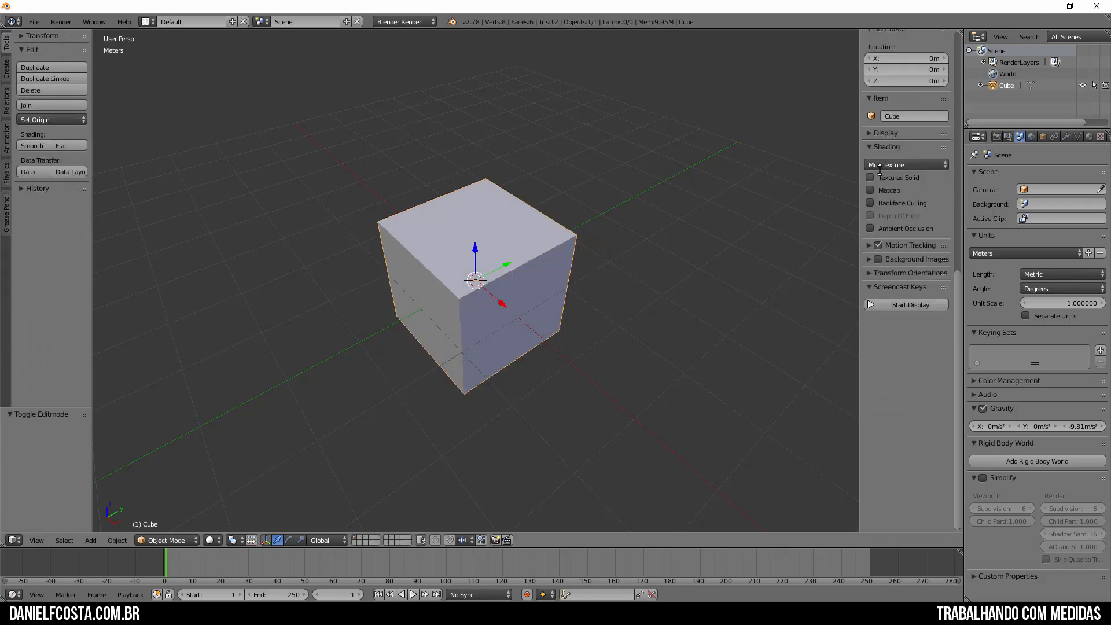
pyautogui.scroll(15, 934, 197)
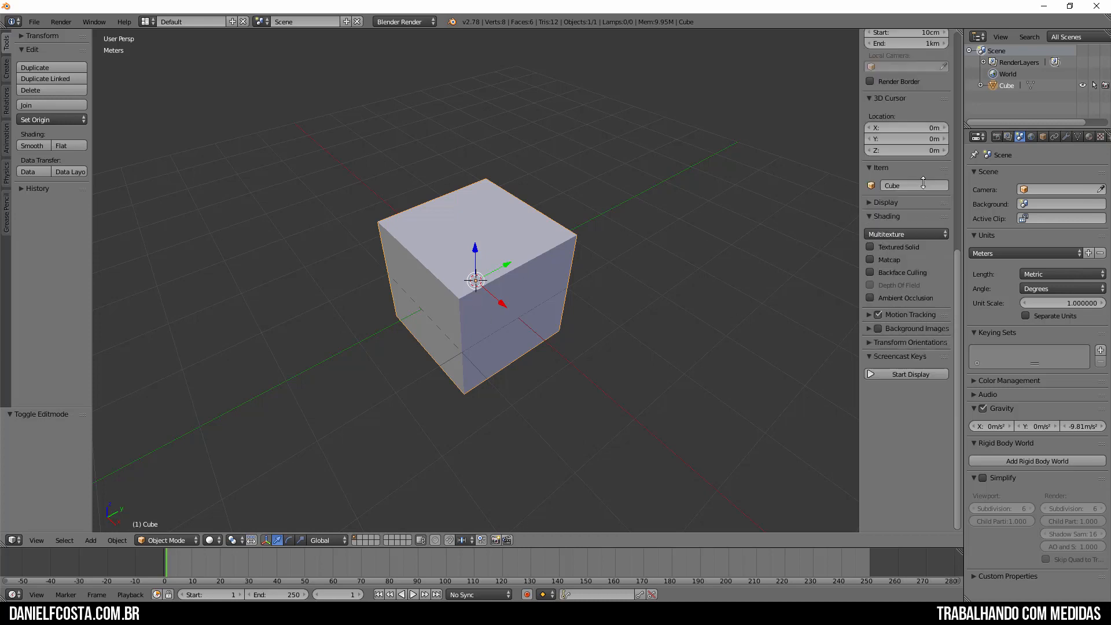
pyautogui.scroll(3, 930, 221)
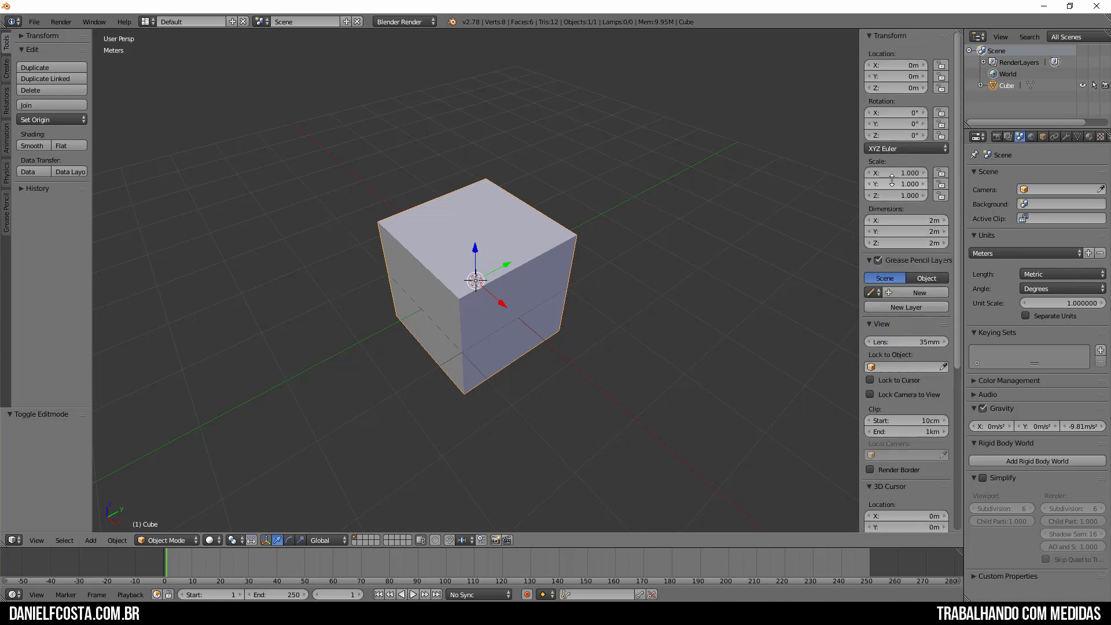
# Step: Scale the entire cube mesh uniformly in Edit Mode to about 3.83 m per side, and return to Object Mode
pyautogui.press('Tab')
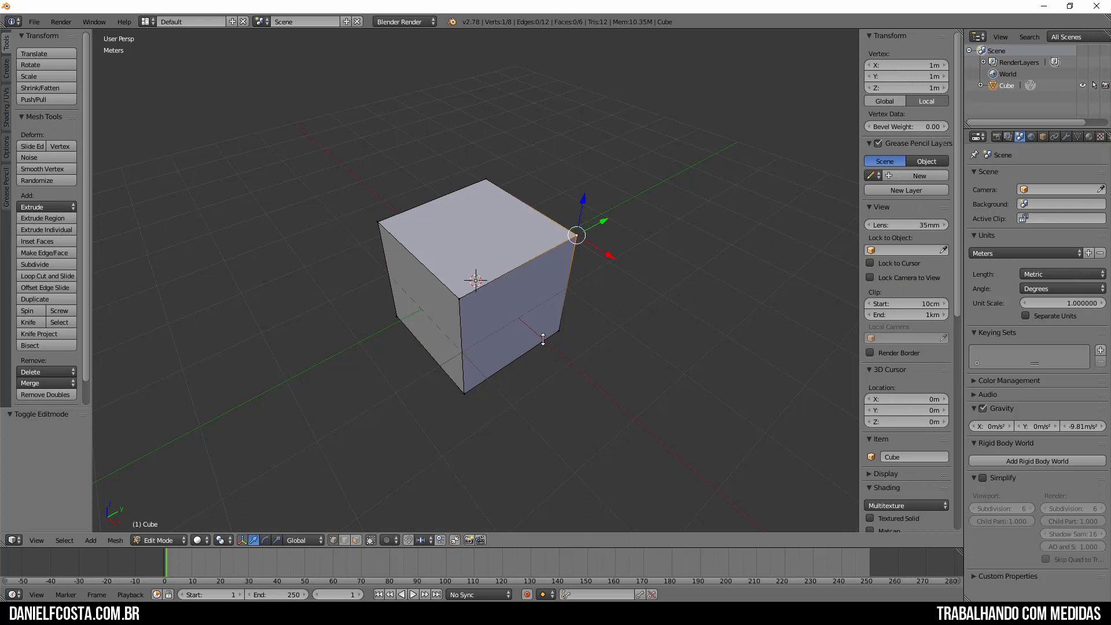
pyautogui.press('a')
pyautogui.press('a')
pyautogui.press('s')
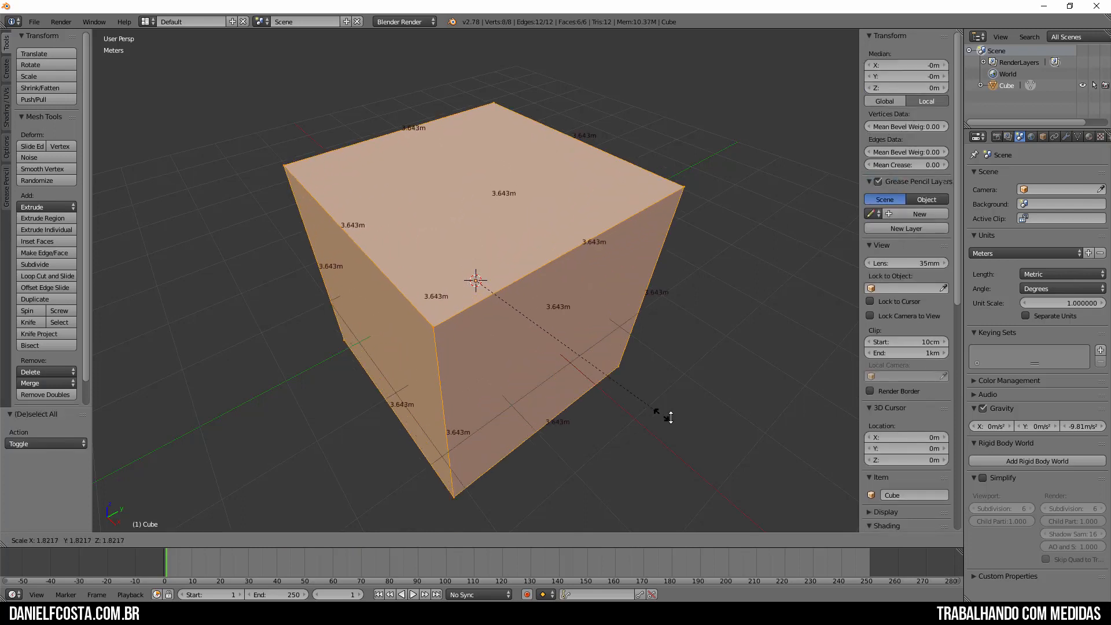
pyautogui.click(670, 417)
pyautogui.press('Tab')
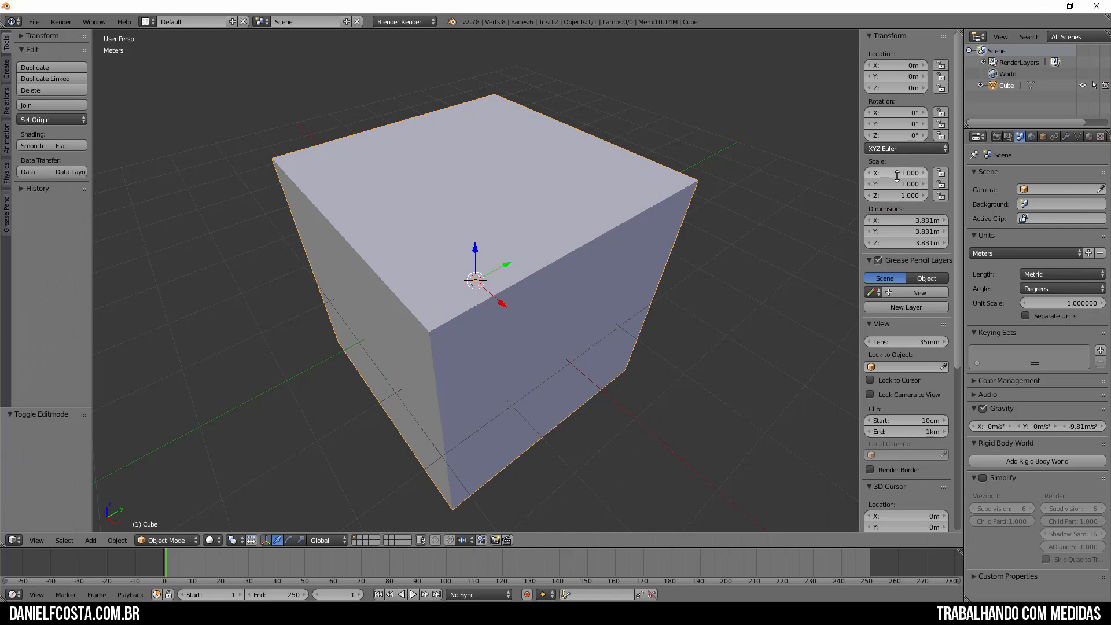
# Step: Duplicate the cube about 6.83 m along the X axis and scale the copy in Object Mode by about 1.82
pyautogui.scroll(-6, 492, 358)
pyautogui.hotkey('shift', 'd')
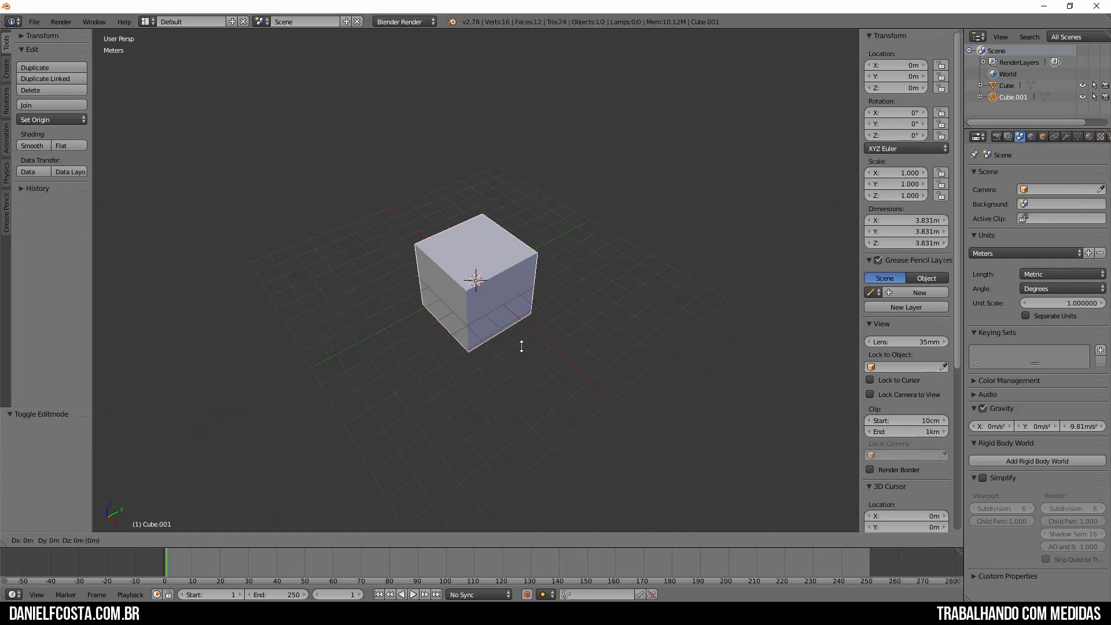
pyautogui.press('x')
pyautogui.click(630, 454)
pyautogui.press('s')
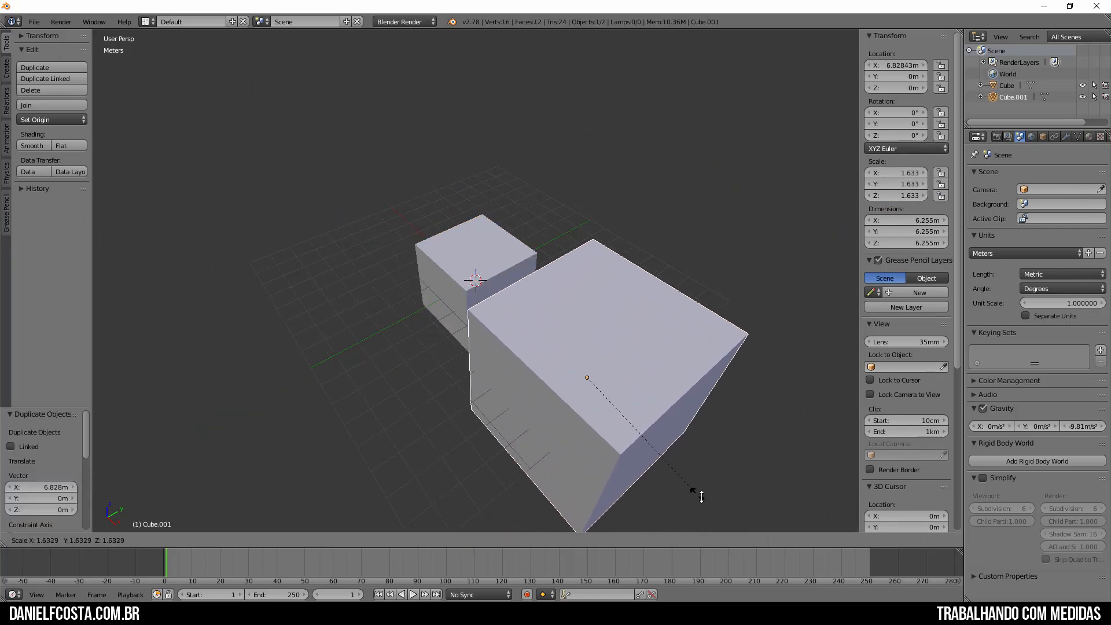
pyautogui.click(710, 500)
# Step: Examine the scaled copy's edge lengths in Edit Mode, and return to Object Mode
pyautogui.moveTo(501, 409); pyautogui.dragTo(535, 409, button='middle')
pyautogui.press('Tab')
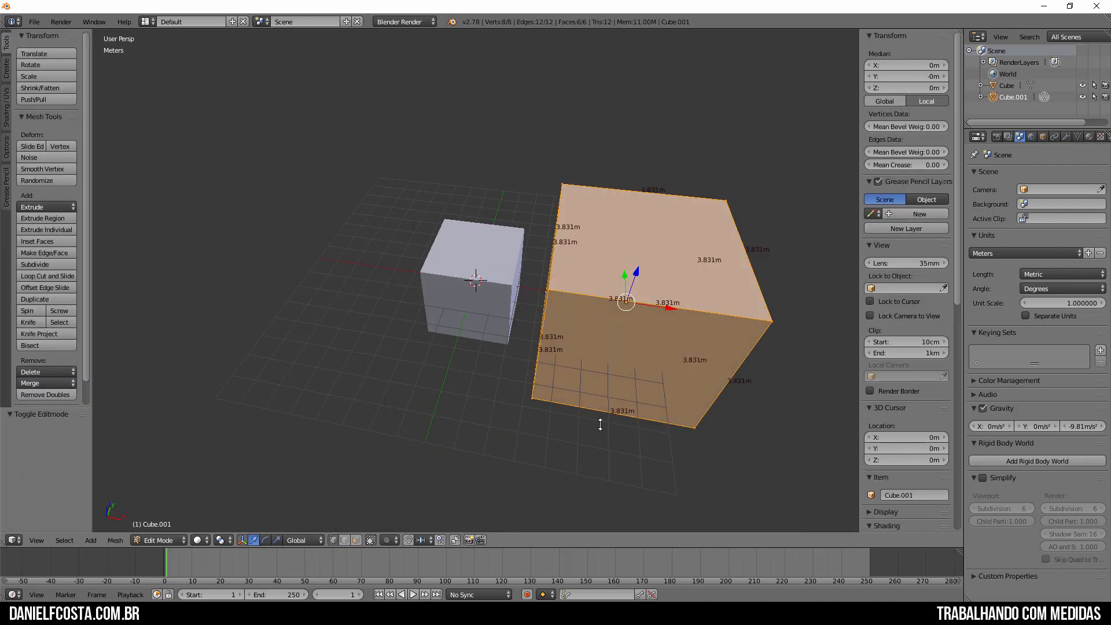
pyautogui.moveTo(600, 424); pyautogui.dragTo(593, 319, button='middle')
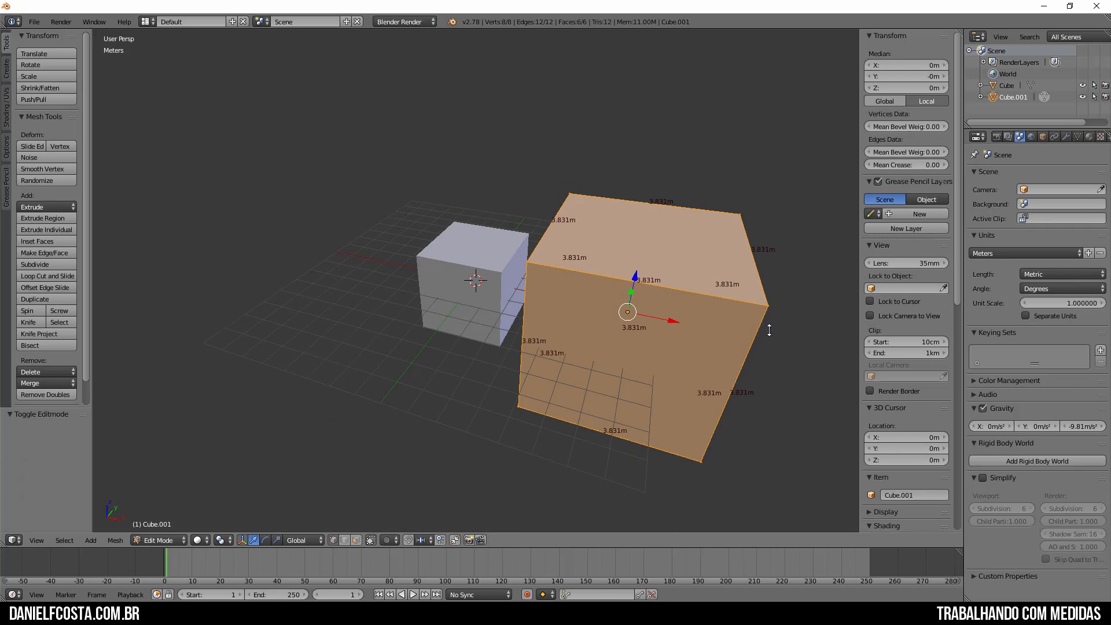
pyautogui.press('Tab')
# Step: Examine the original cube's edge lengths in Edit Mode for comparison, and reselect the larger copy in Object Mode
pyautogui.rightClick(442, 283)
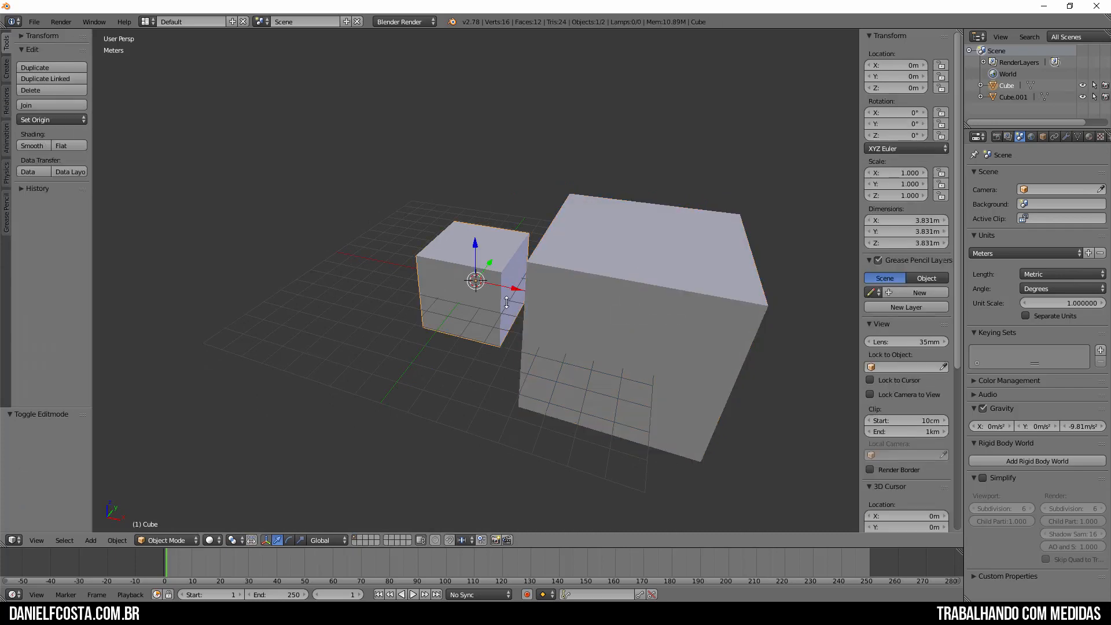
pyautogui.press('Tab')
pyautogui.scroll(2, 457, 288)
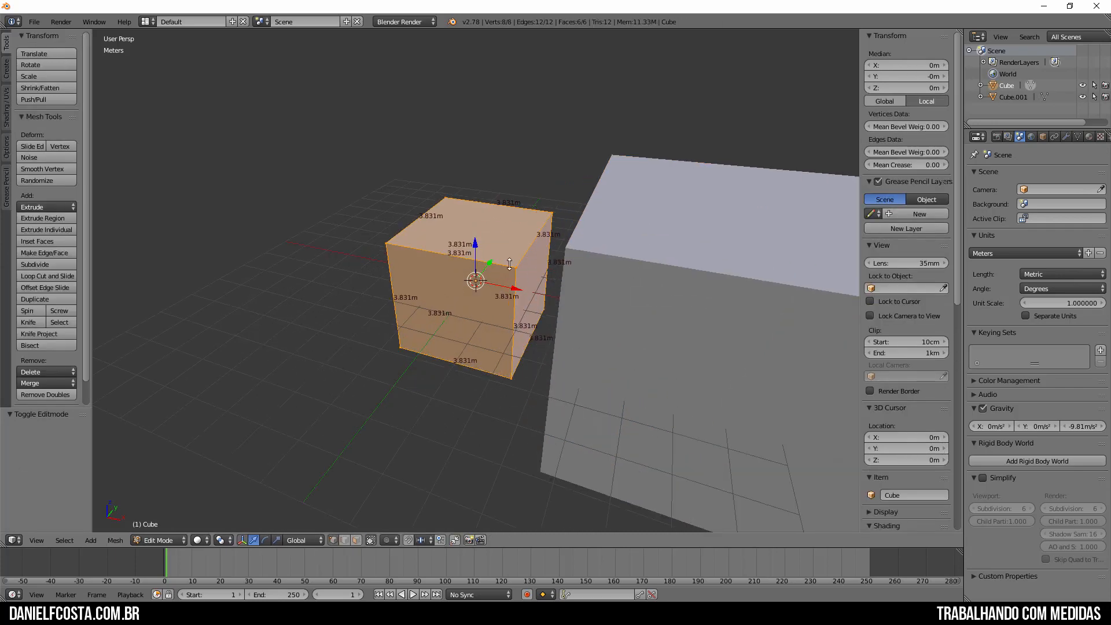
pyautogui.press('Tab')
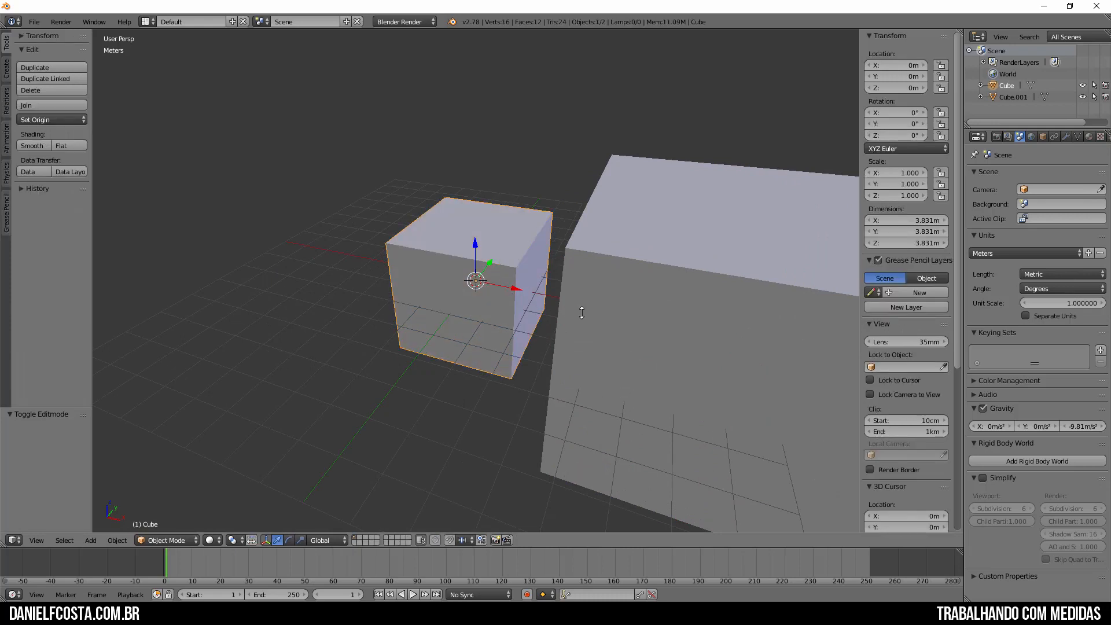
pyautogui.rightClick(632, 295)
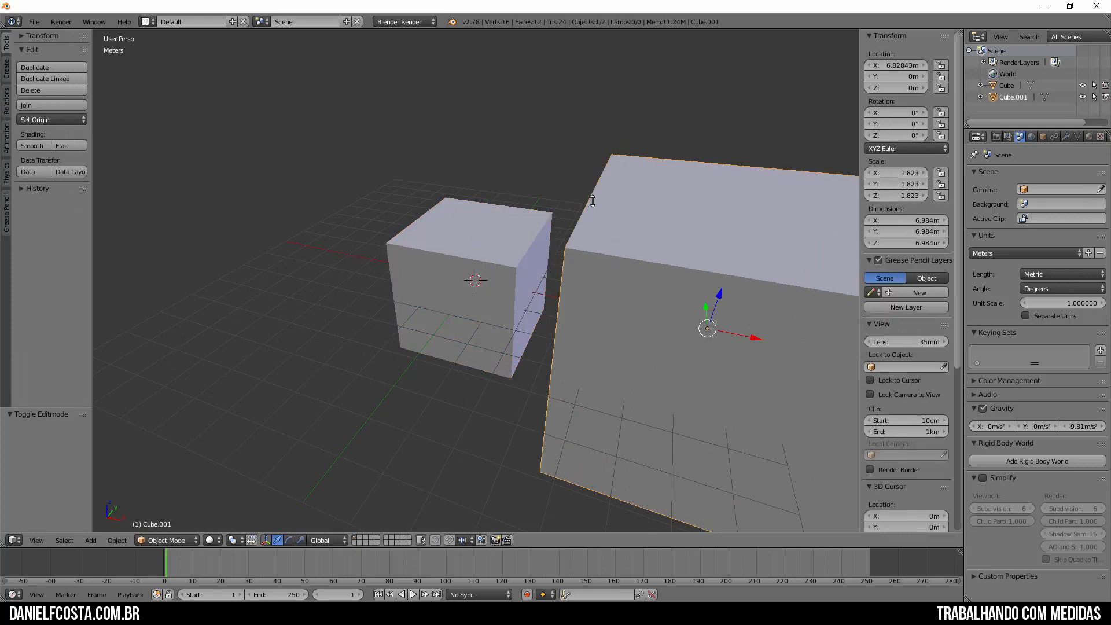
# Step: Compare the transforms of the two cubes, and apply the larger copy's Object Mode scale to its mesh
pyautogui.rightClick(486, 260)
pyautogui.rightClick(642, 248)
pyautogui.rightClick(482, 248)
pyautogui.rightClick(730, 248)
pyautogui.scroll(-4, 721, 236)
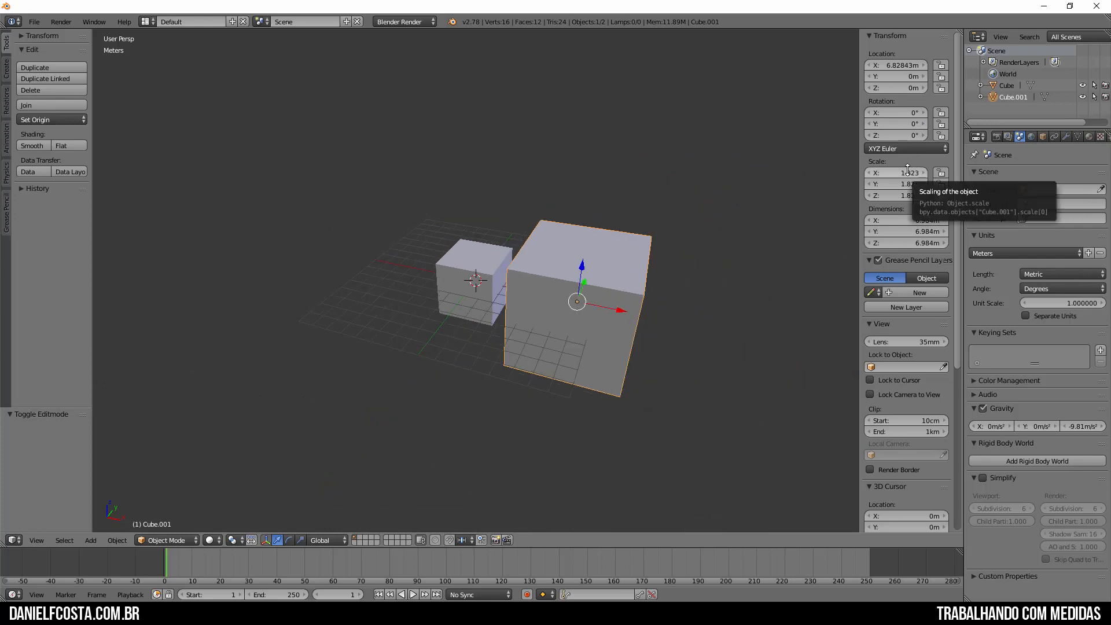
pyautogui.scroll(3, 625, 283)
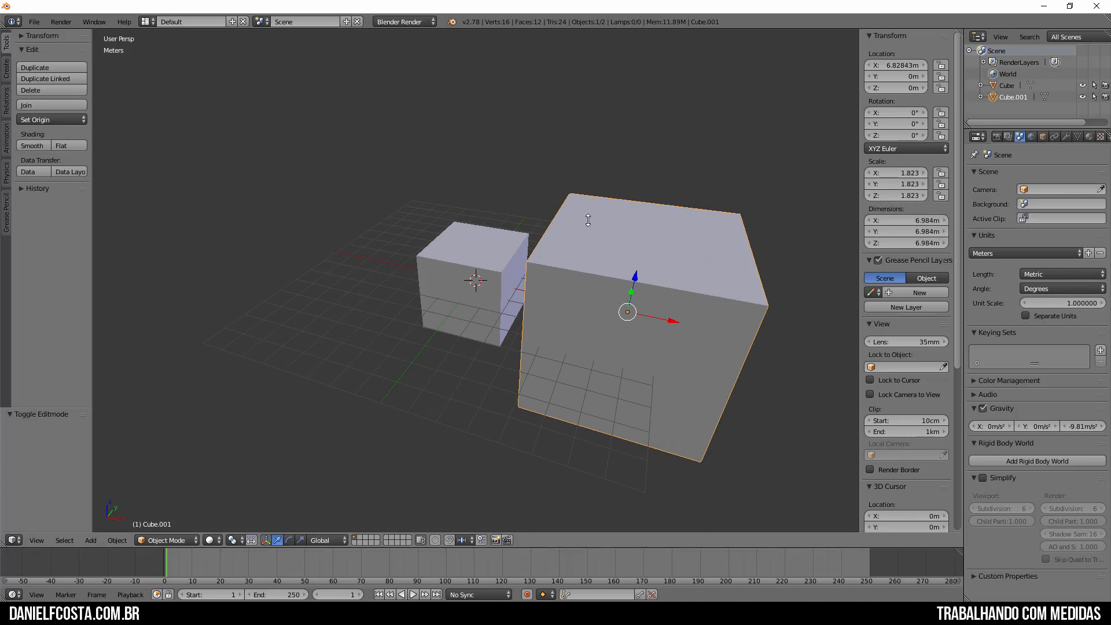
pyautogui.hotkey('ctrl', 'a')
pyautogui.click(534, 219)
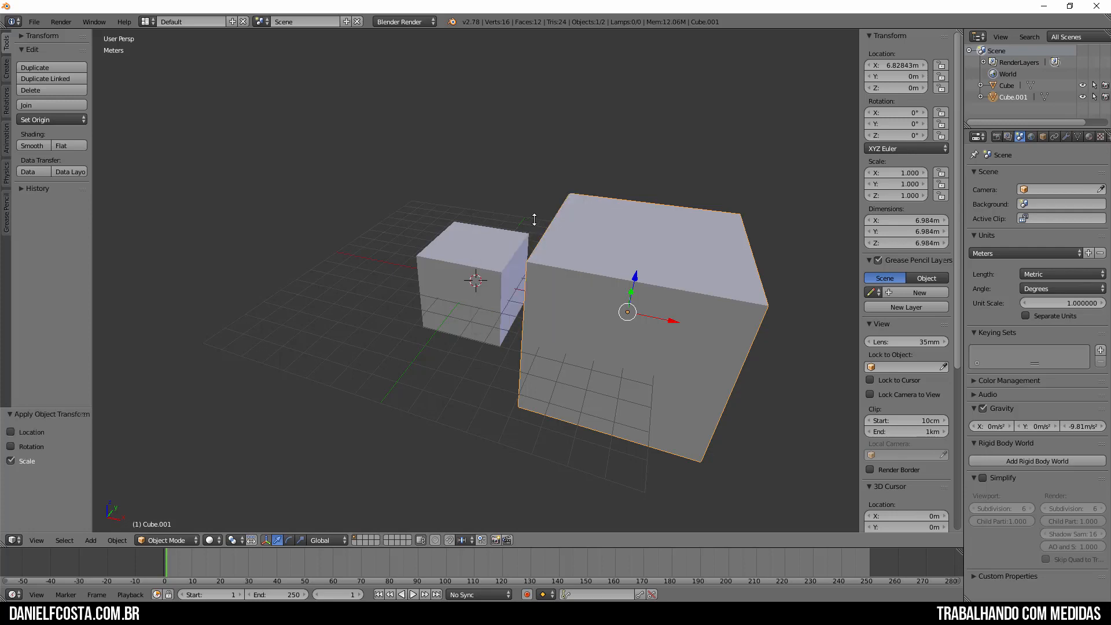
# Step: Examine the edge lengths of the larger copy and the original cube in Edit Mode for comparison
pyautogui.press('Tab')
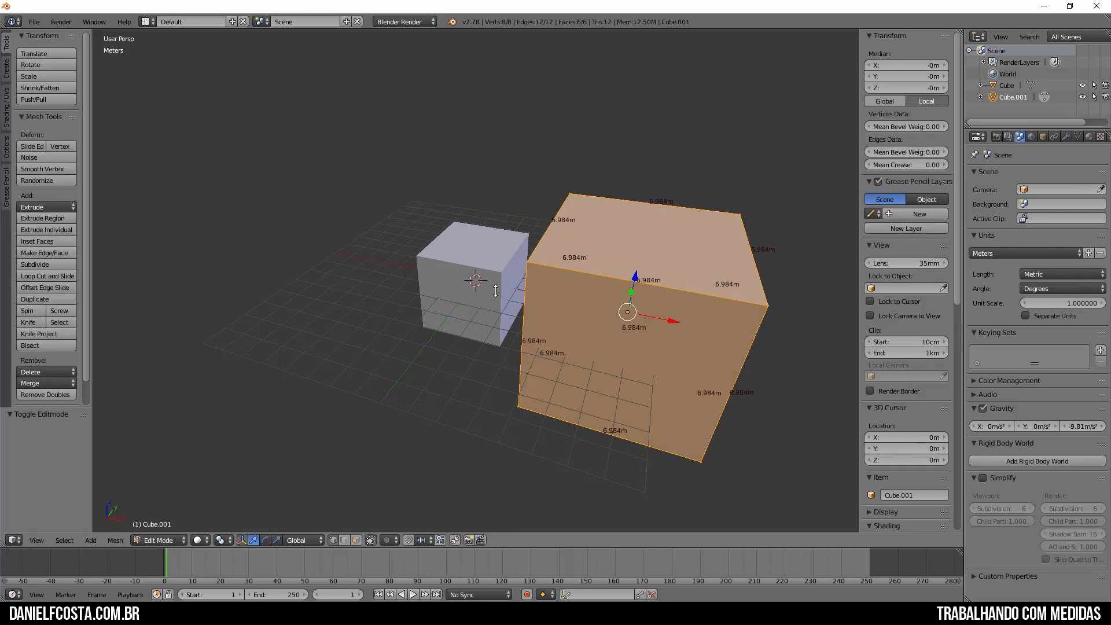
pyautogui.press('Tab')
pyautogui.rightClick(434, 264)
pyautogui.press('Tab')
pyautogui.press('Tab')
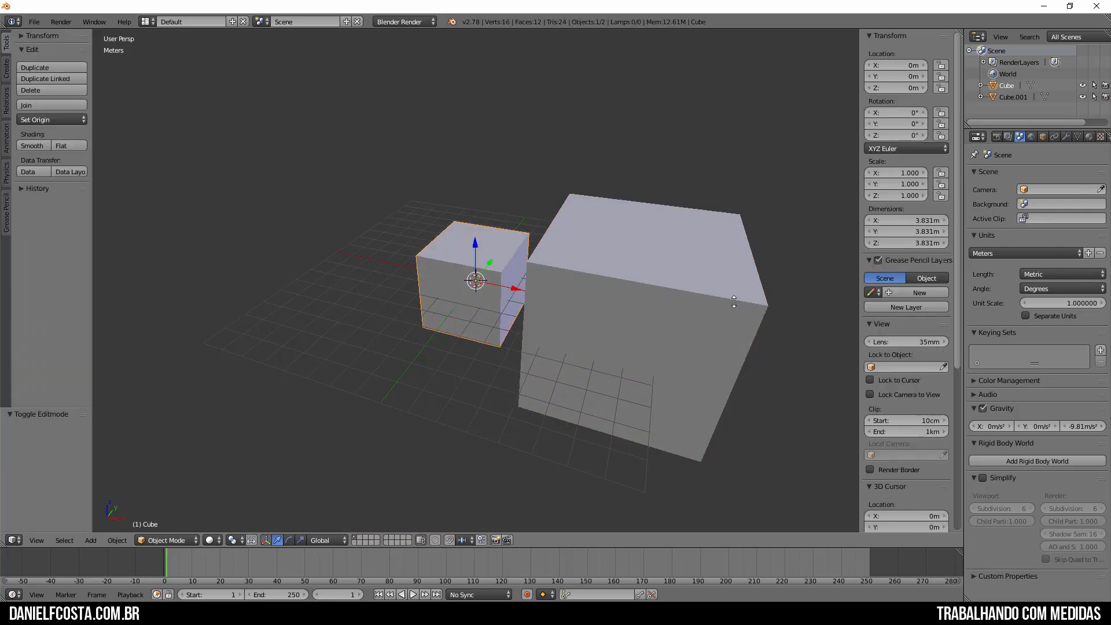
pyautogui.press('Tab')
pyautogui.press('Tab')
pyautogui.rightClick(712, 269)
pyautogui.press('Tab')
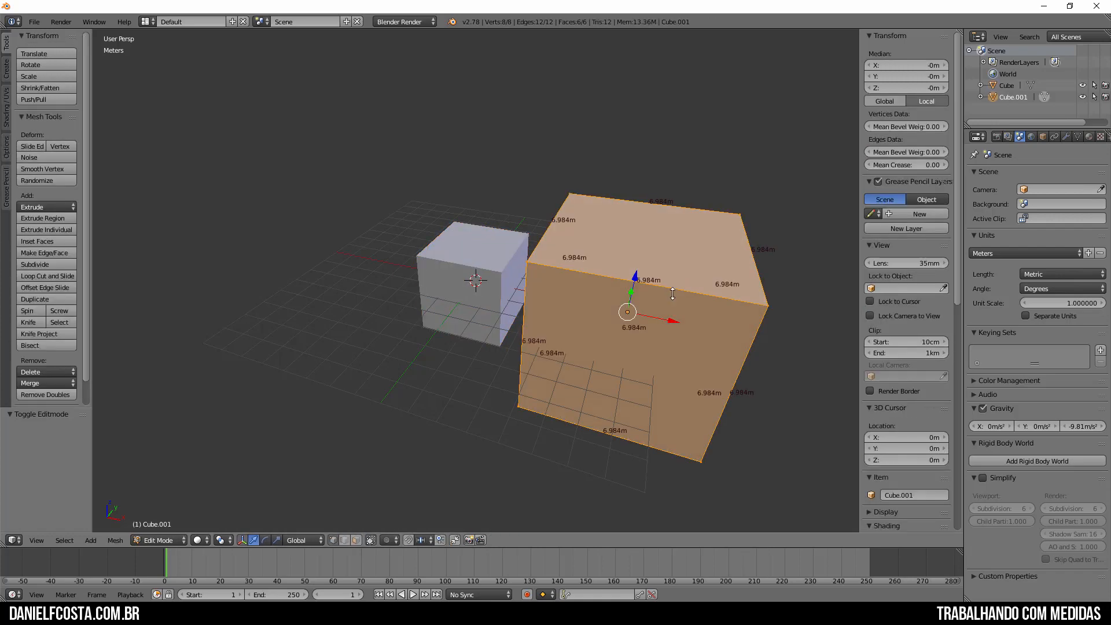
# Step: Return to Object Mode and delete the larger cube copy
pyautogui.press('Tab')
pyautogui.press('x')
pyautogui.click(681, 291)
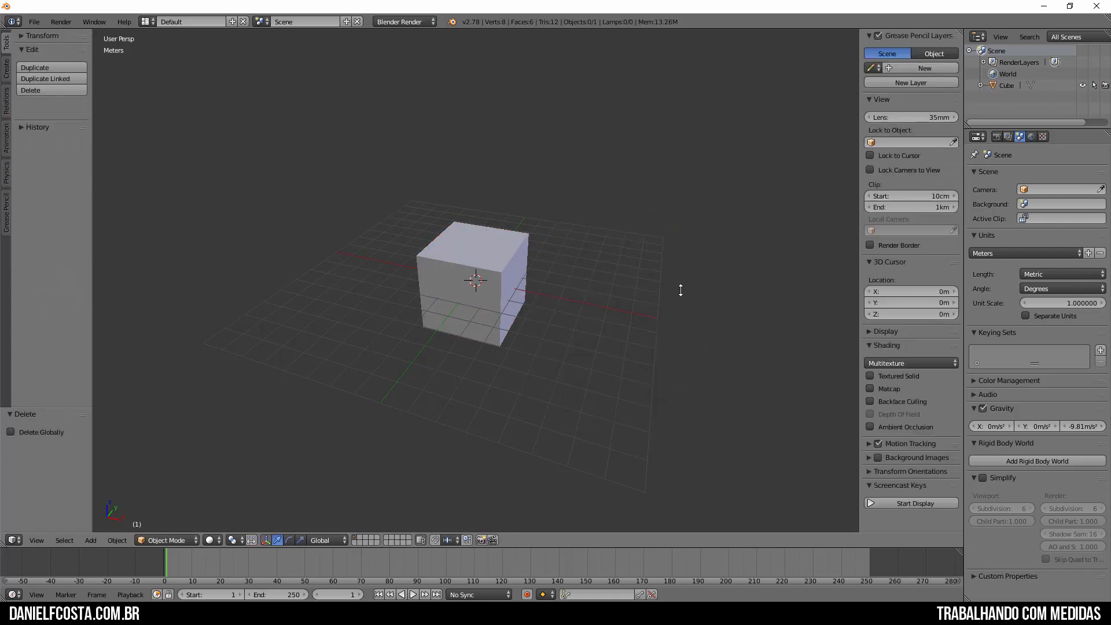
# Step: Duplicate the remaining cube, scale the copy by about 2.39 in Object Mode, and move it beside the original
pyautogui.rightClick(485, 301)
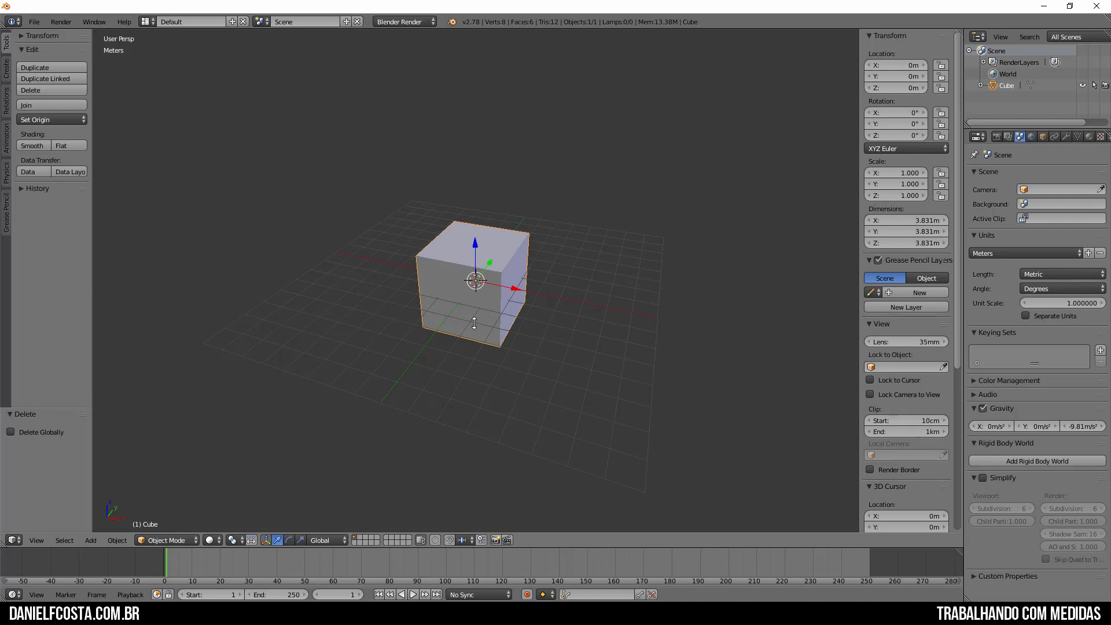
pyautogui.hotkey('shift', 'd')
pyautogui.click(649, 341)
pyautogui.press('s')
pyautogui.click(702, 409)
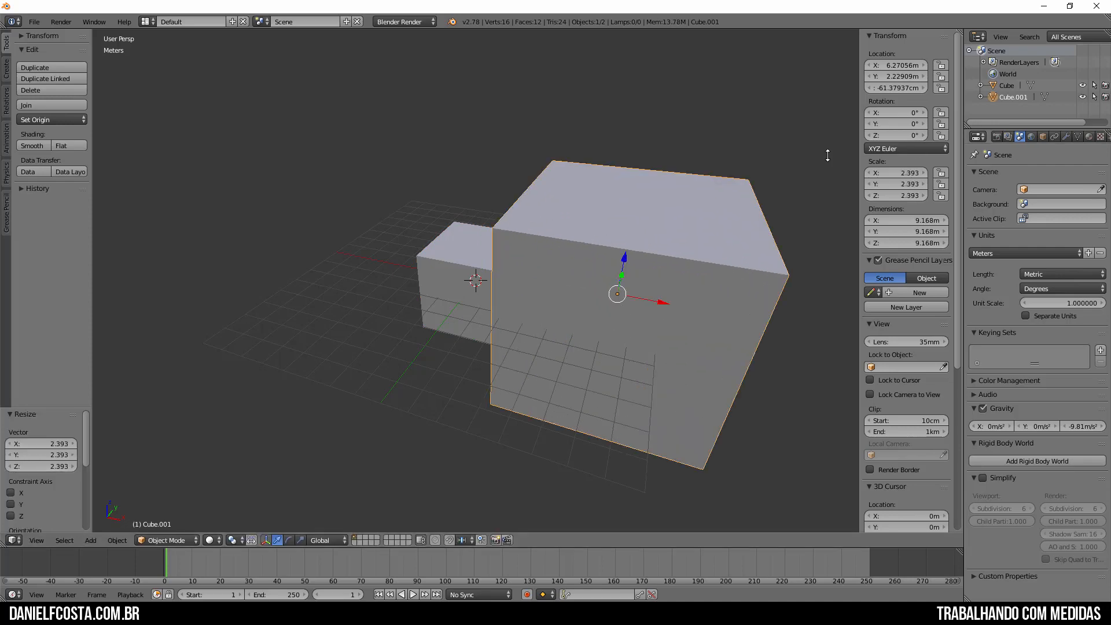
pyautogui.press('g')
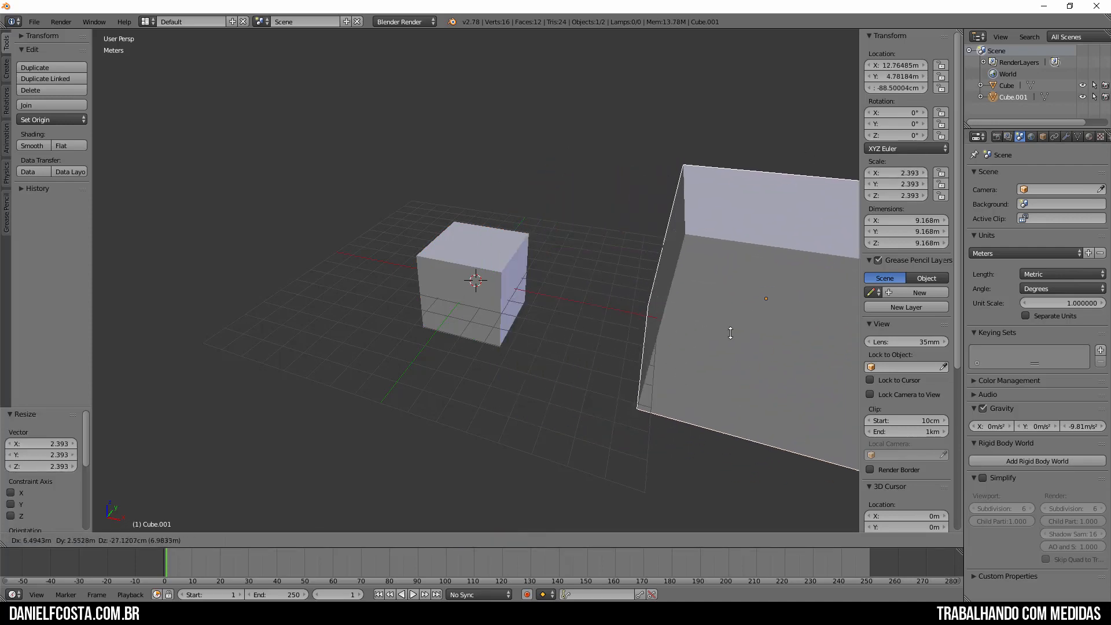
pyautogui.click(603, 321)
pyautogui.press('r')
pyautogui.rightClick(697, 436)
# Step: Examine the enlarged copy's edge lengths in Edit Mode, and delete the copy in Object Mode
pyautogui.press('Tab')
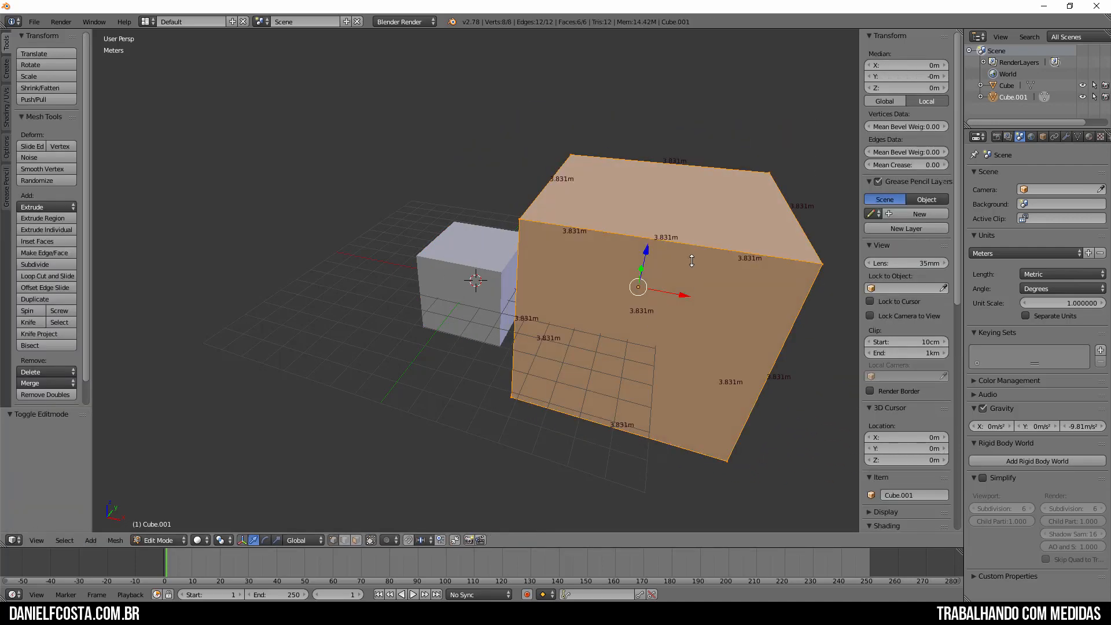
pyautogui.rightClick(519, 219)
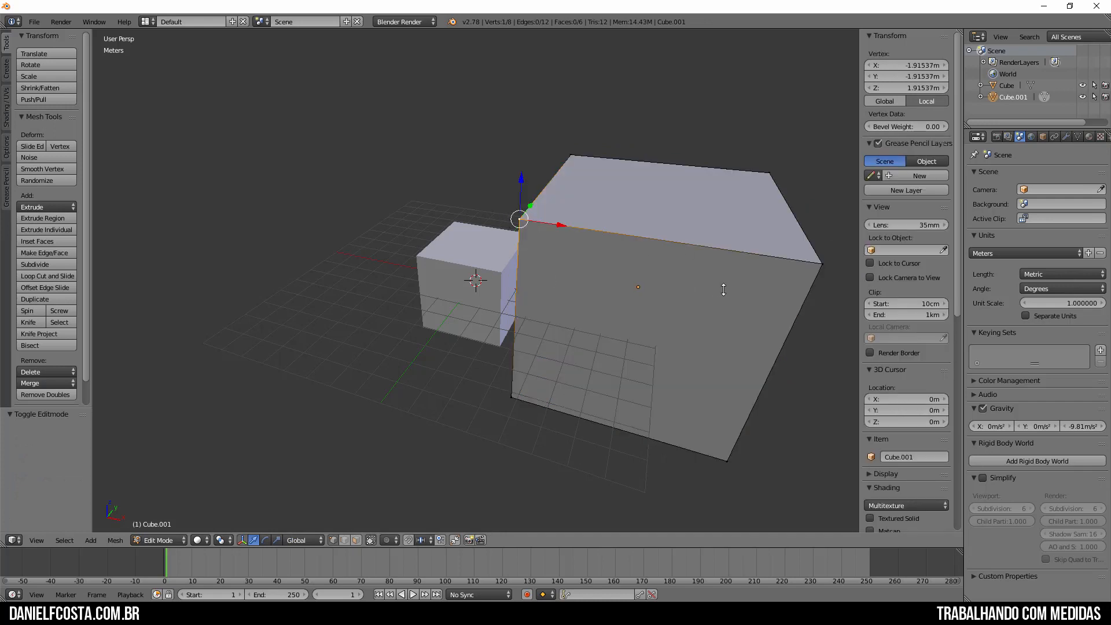
pyautogui.press('Tab')
pyautogui.press('x')
pyautogui.click(648, 278)
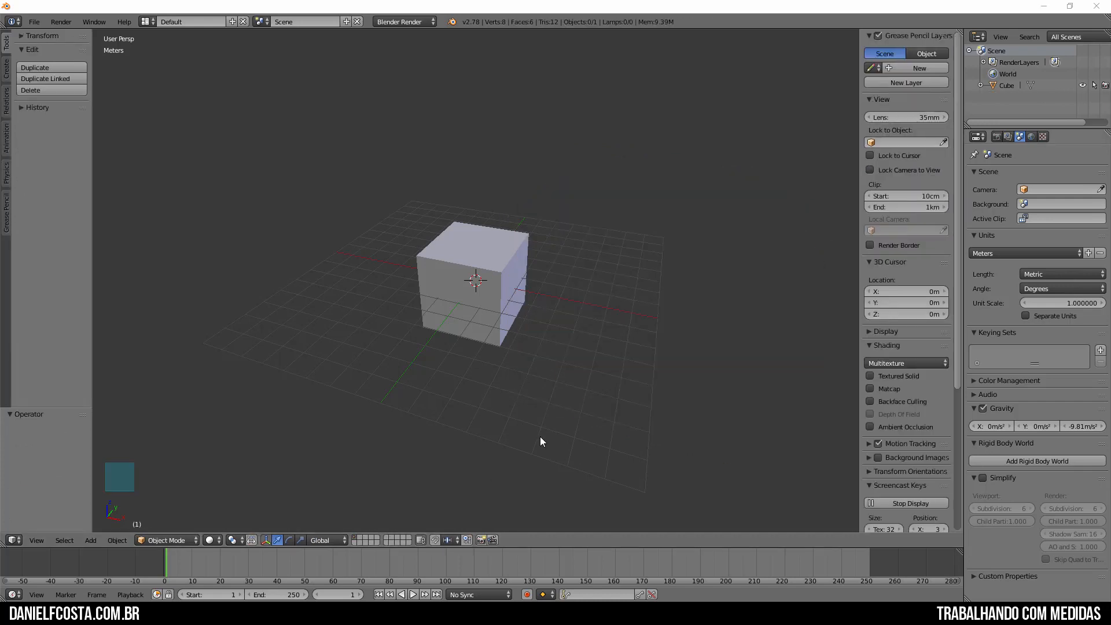
# Step: Delete the remaining cube and add a new default cube at the world origin
pyautogui.moveTo(530, 336); pyautogui.dragTo(528, 338, button='middle')
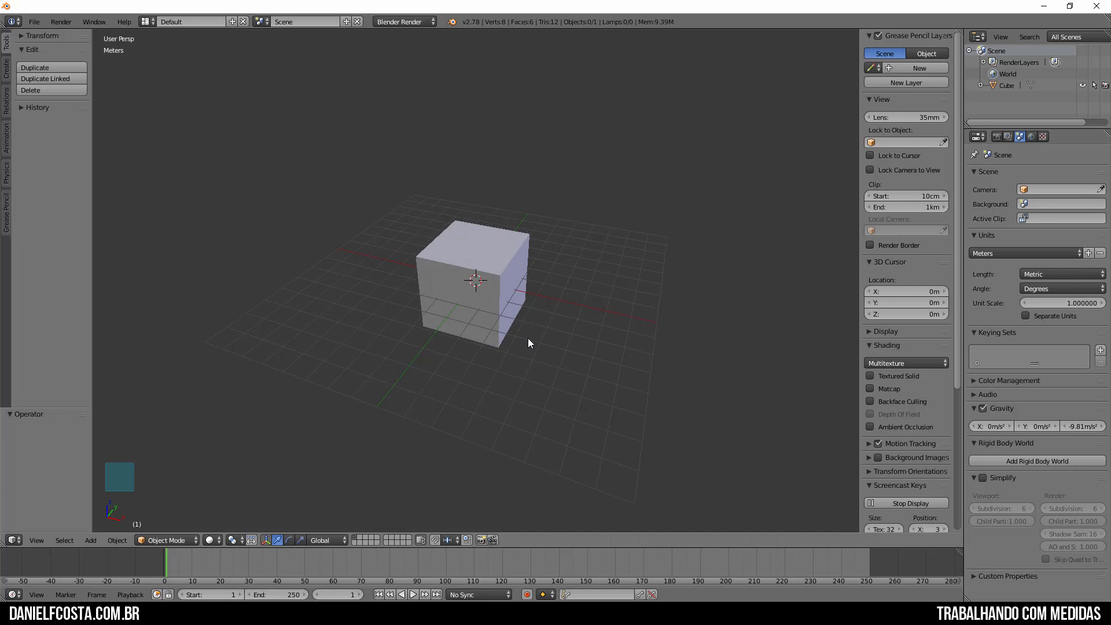
pyautogui.rightClick(448, 308)
pyautogui.press('Delete')
pyautogui.click(484, 293)
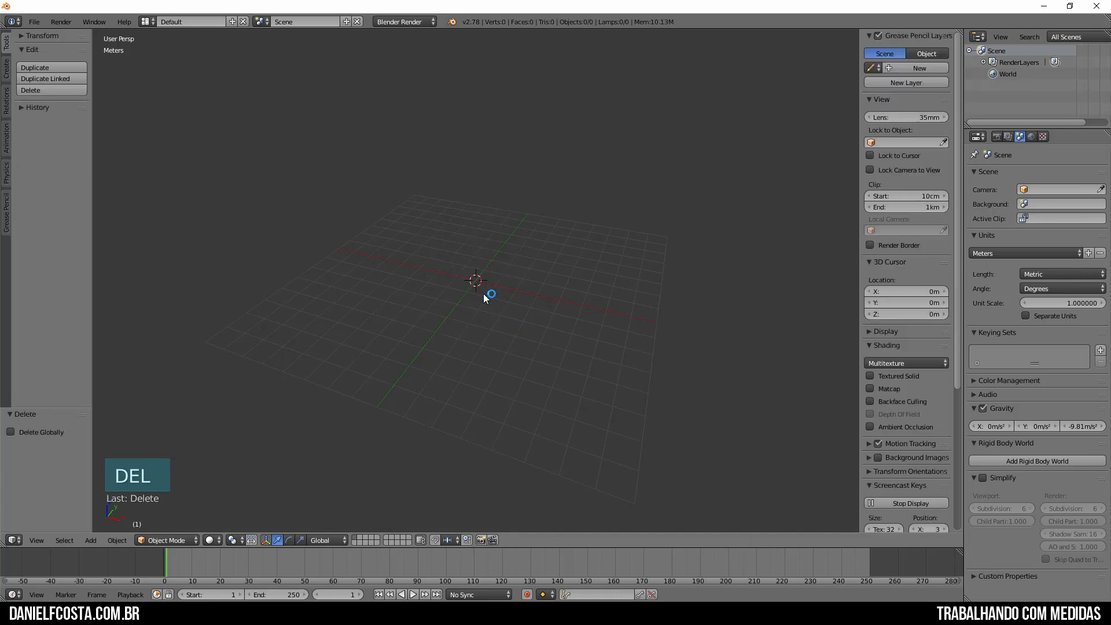
pyautogui.hotkey('shift', 'a')
pyautogui.click(534, 310)
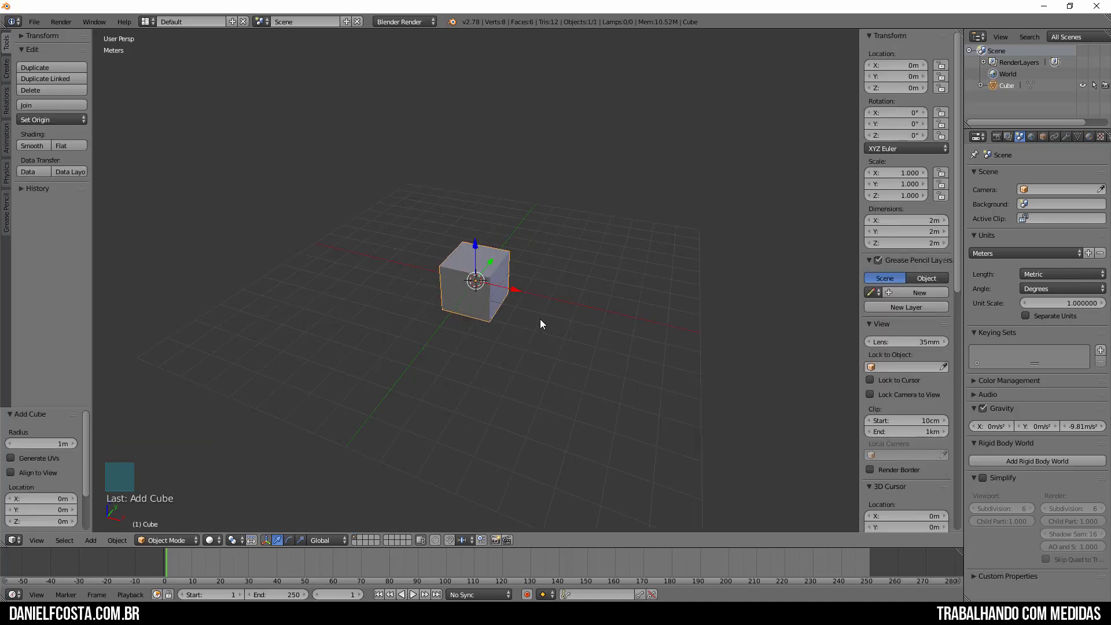
# Step: Enter Edit Mode on the new cube and display its edge lengths
pyautogui.scroll(5, 540, 318)
pyautogui.press('Tab')
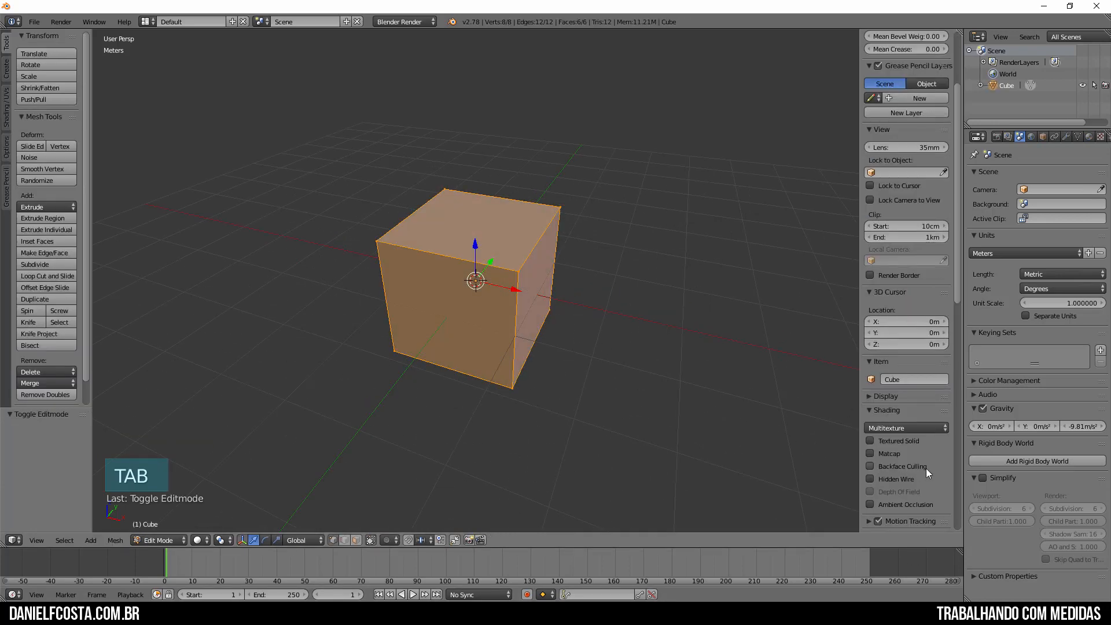
pyautogui.scroll(-10, 926, 467)
pyautogui.click(870, 451)
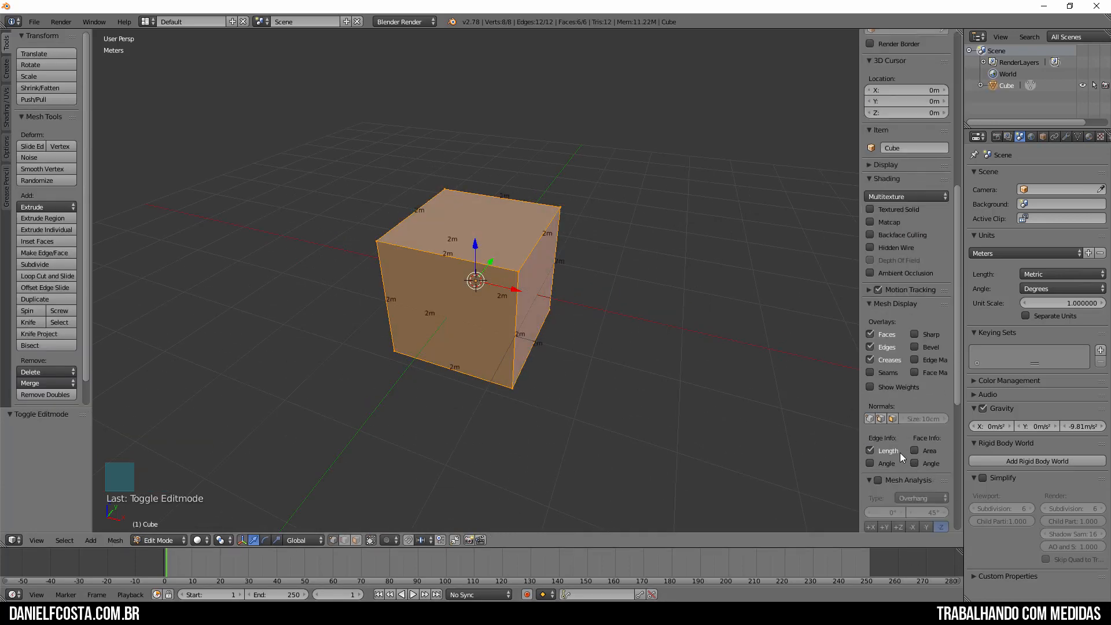
# Step: Scale the whole cube mesh freehand along the X axis by about 1.96, and undo the scaling
pyautogui.moveTo(516, 300); pyautogui.dragTo(531, 294, button='middle')
pyautogui.moveTo(473, 358); pyautogui.dragTo(525, 348, button='middle')
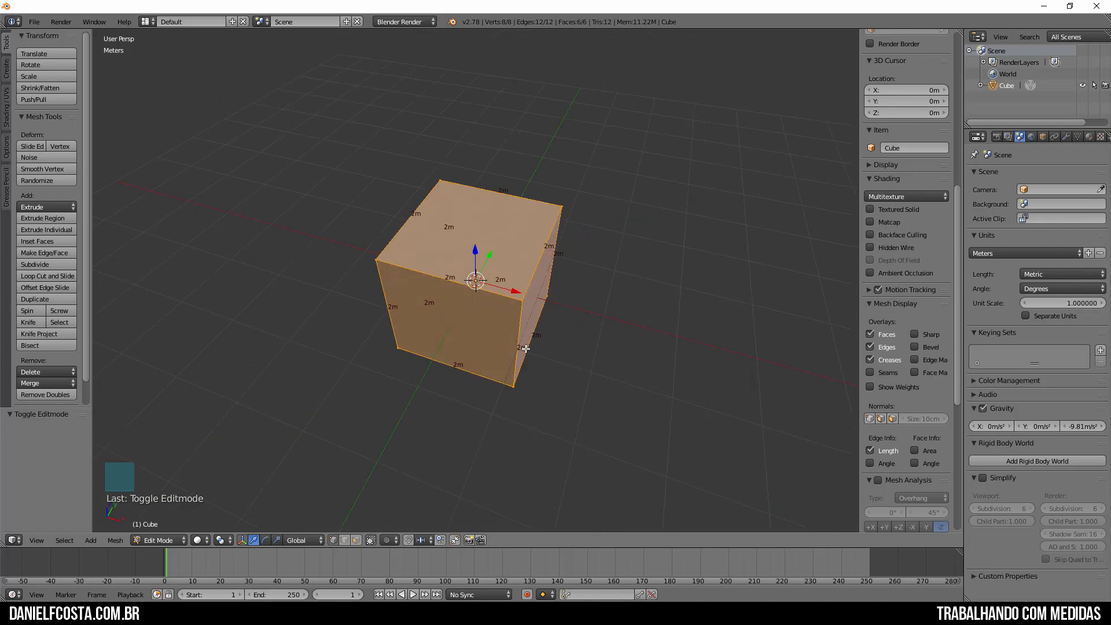
pyautogui.moveTo(546, 396)
pyautogui.mouseDown(button='middle')
pyautogui.moveTo(510, 377)
pyautogui.moveTo(546, 407)
pyautogui.moveTo(564, 404)
pyautogui.mouseUp(button='middle')
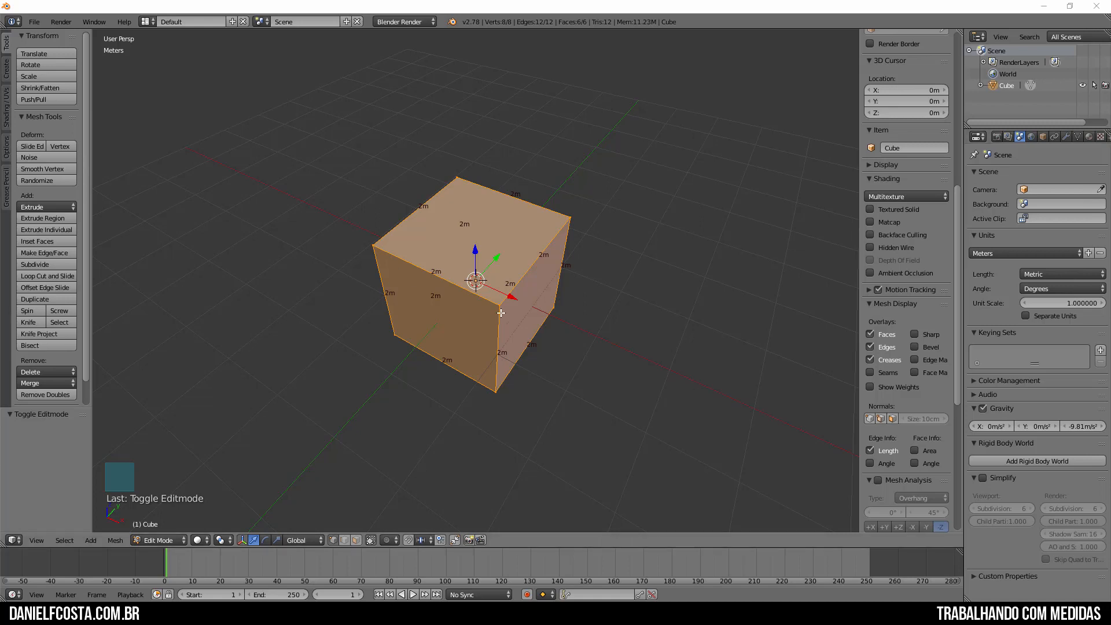
pyautogui.moveTo(501, 291); pyautogui.dragTo(540, 295, button='middle')
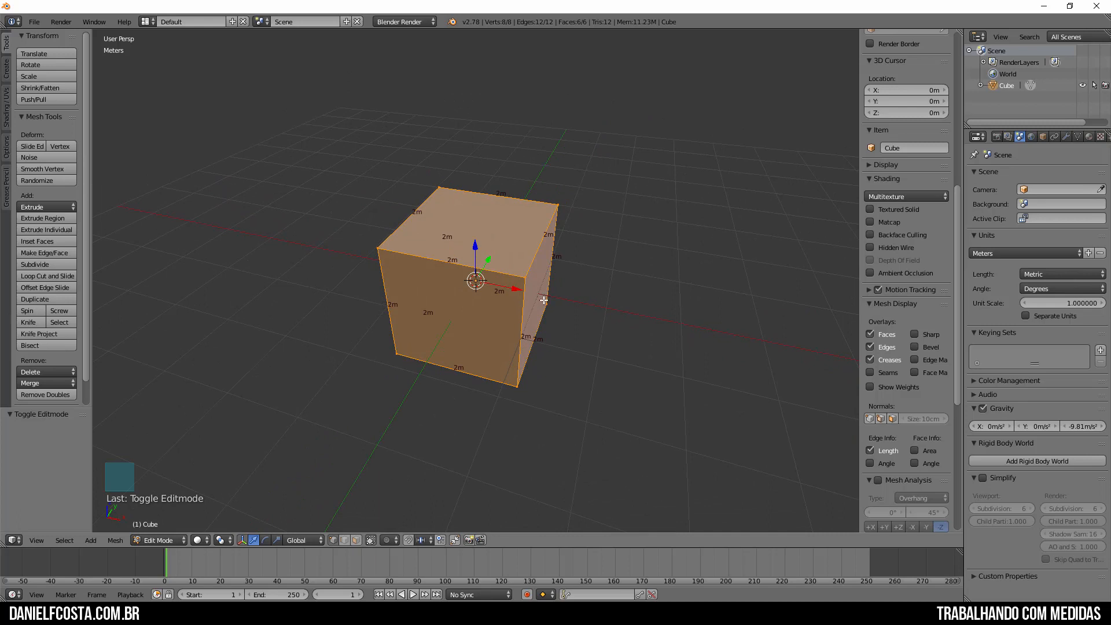
pyautogui.press('a')
pyautogui.press('a')
pyautogui.press('a')
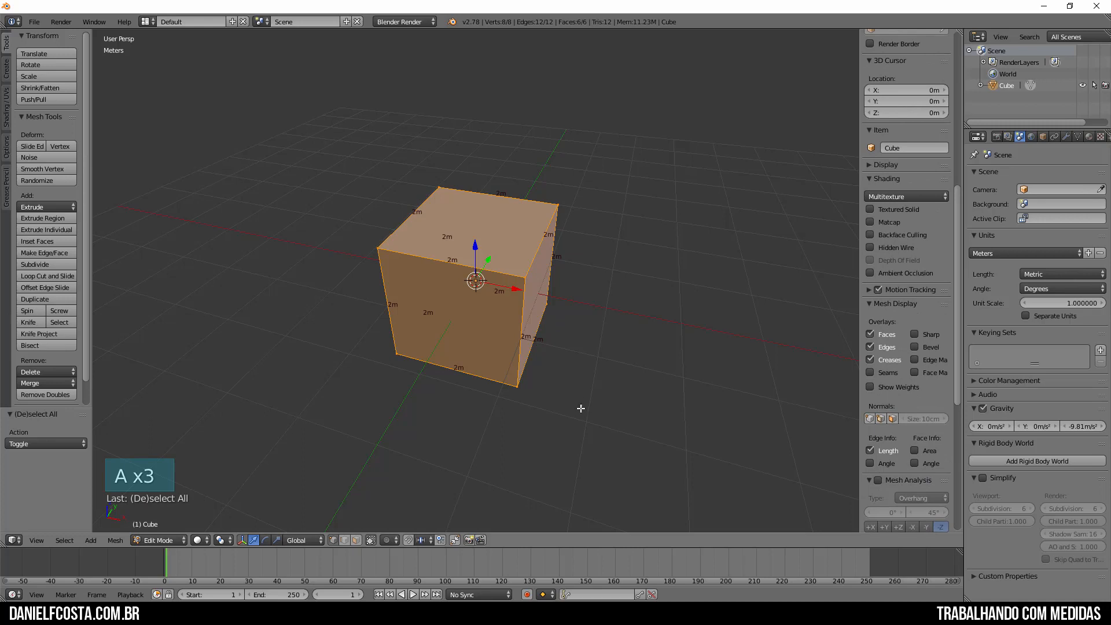
pyautogui.press('s')
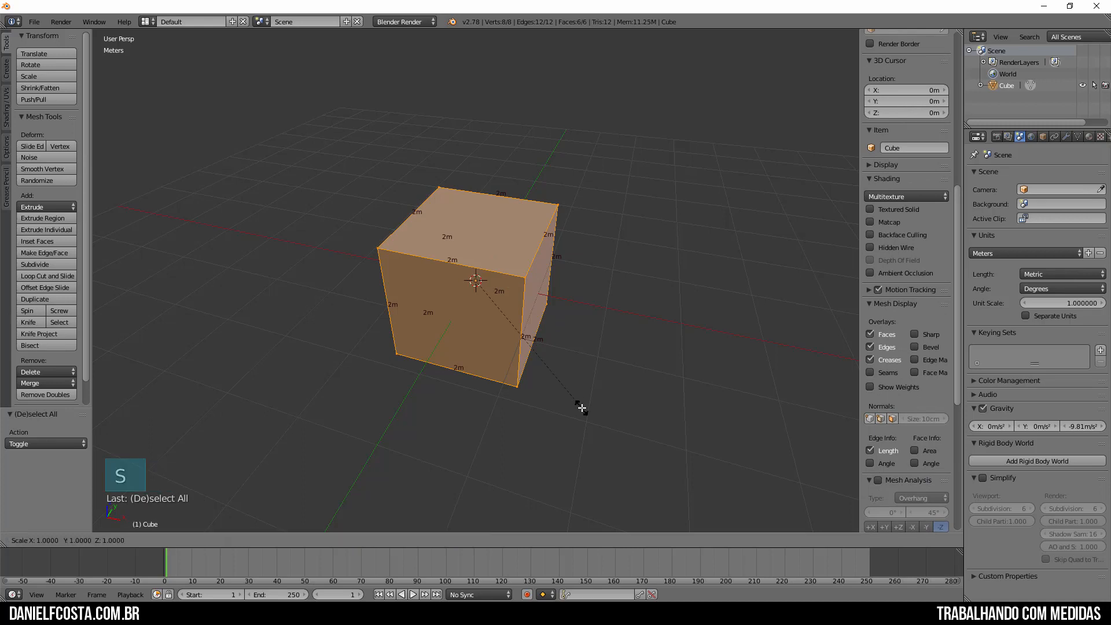
pyautogui.press('x')
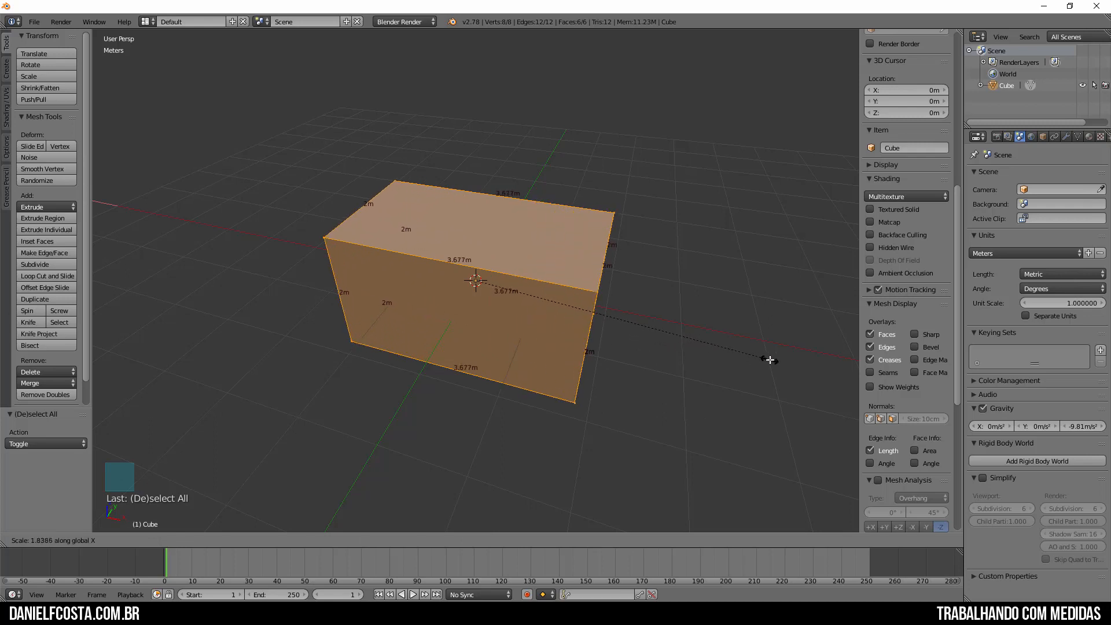
pyautogui.click(791, 361)
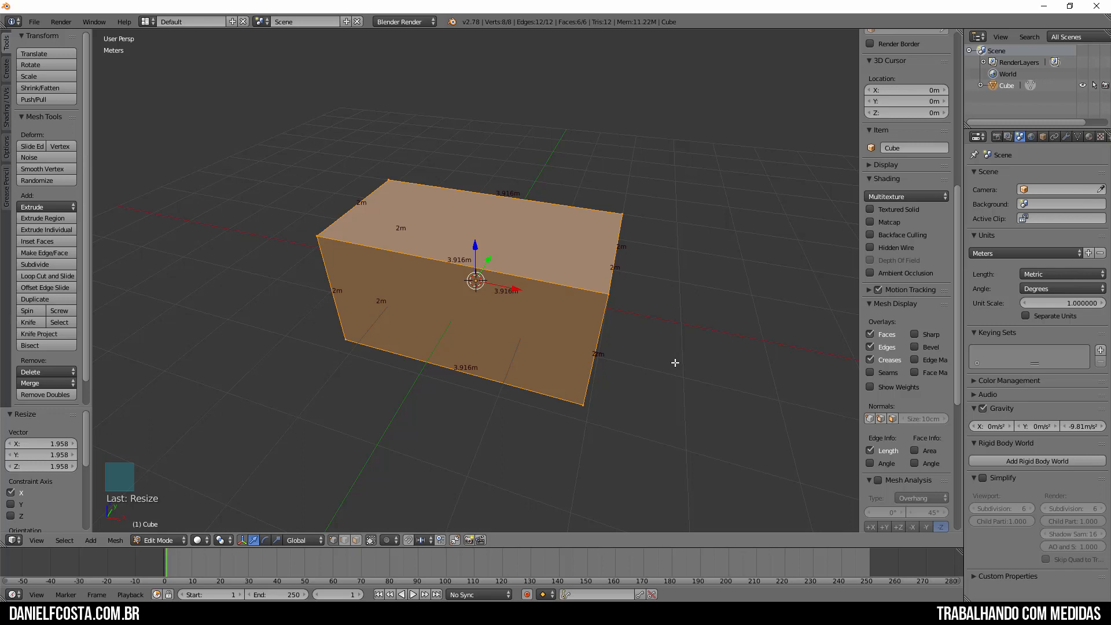
pyautogui.hotkey('ctrl', 'z')
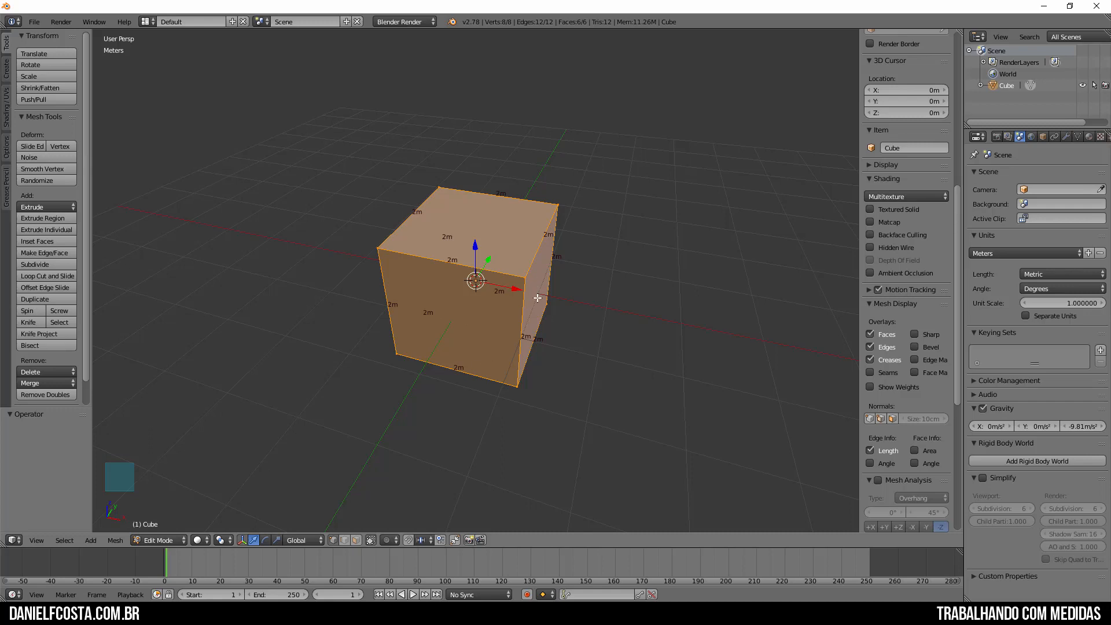
# Step: Scale the cube mesh along the X axis by a factor of exactly 2, and undo the scaling
pyautogui.moveTo(539, 289); pyautogui.dragTo(538, 333, button='middle')
pyautogui.press('s')
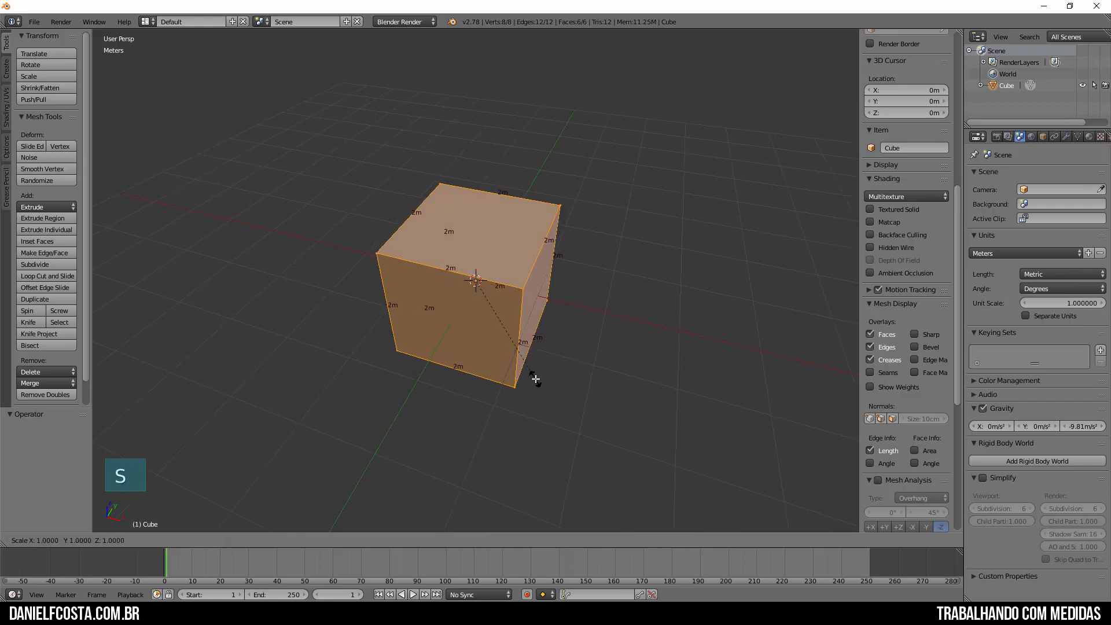
pyautogui.press('x')
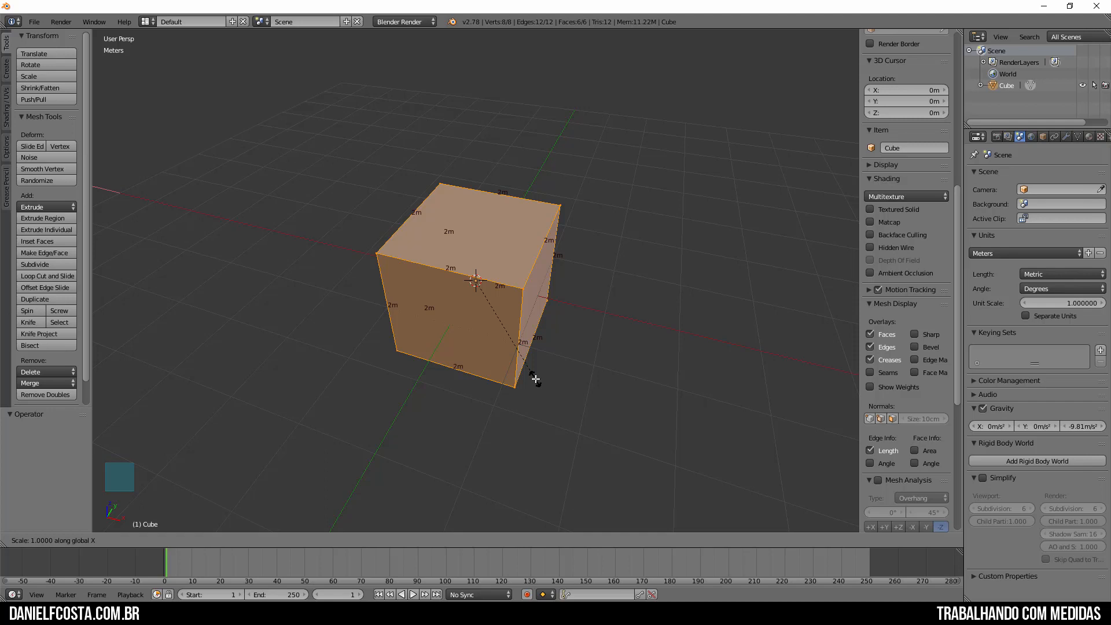
pyautogui.press('2')
pyautogui.press('Return')
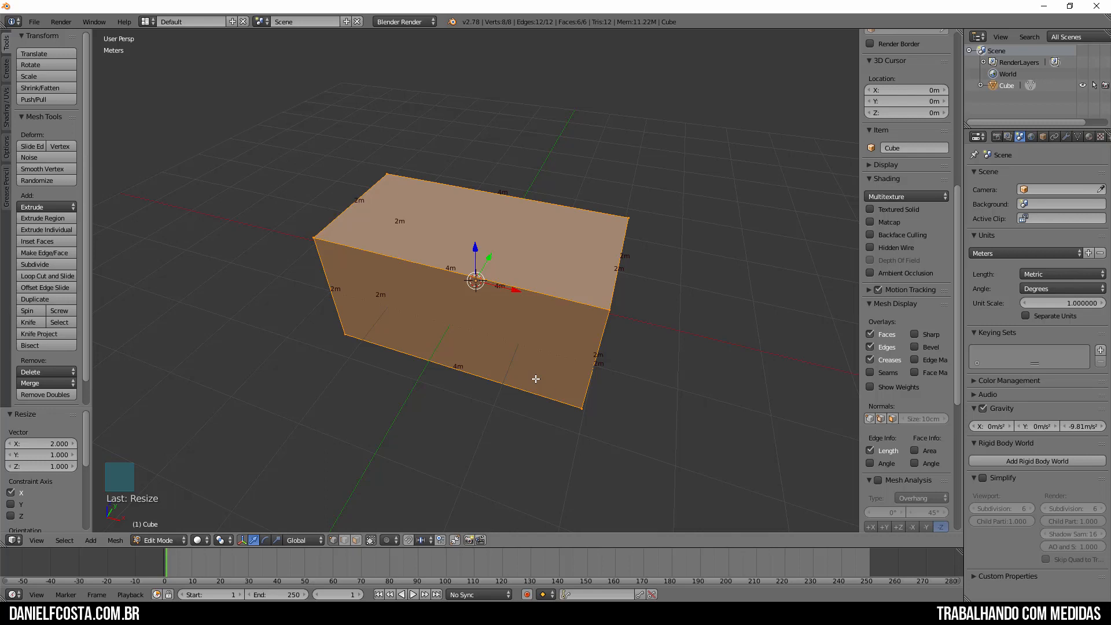
pyautogui.hotkey('ctrl', 'z')
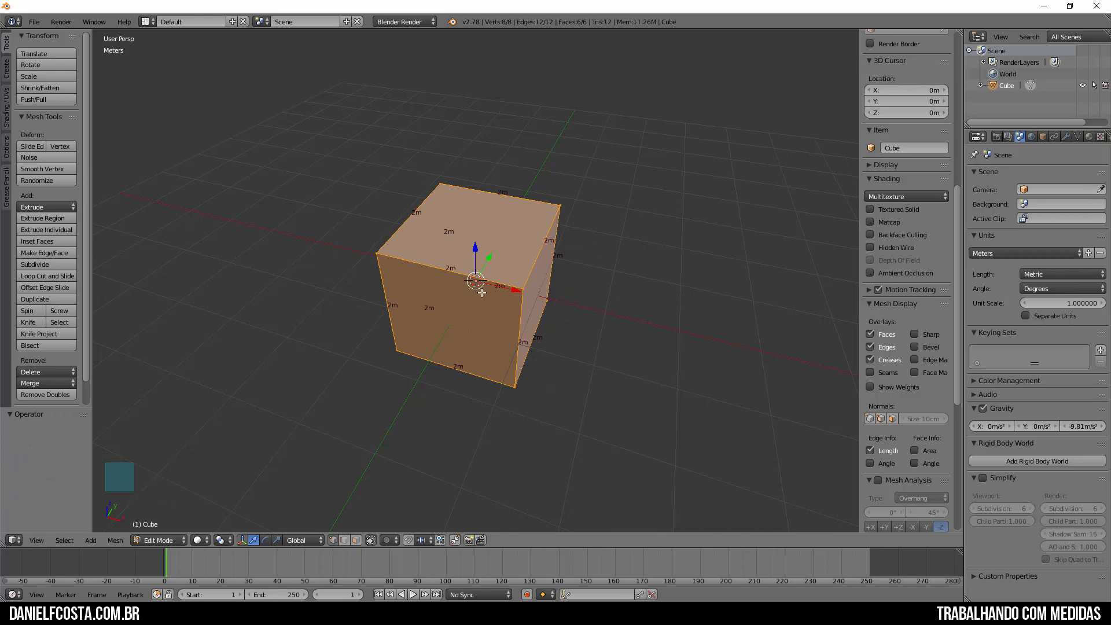
# Step: Scale the cube mesh along the X axis by a factor of exactly 3, and undo the scaling
pyautogui.press('s')
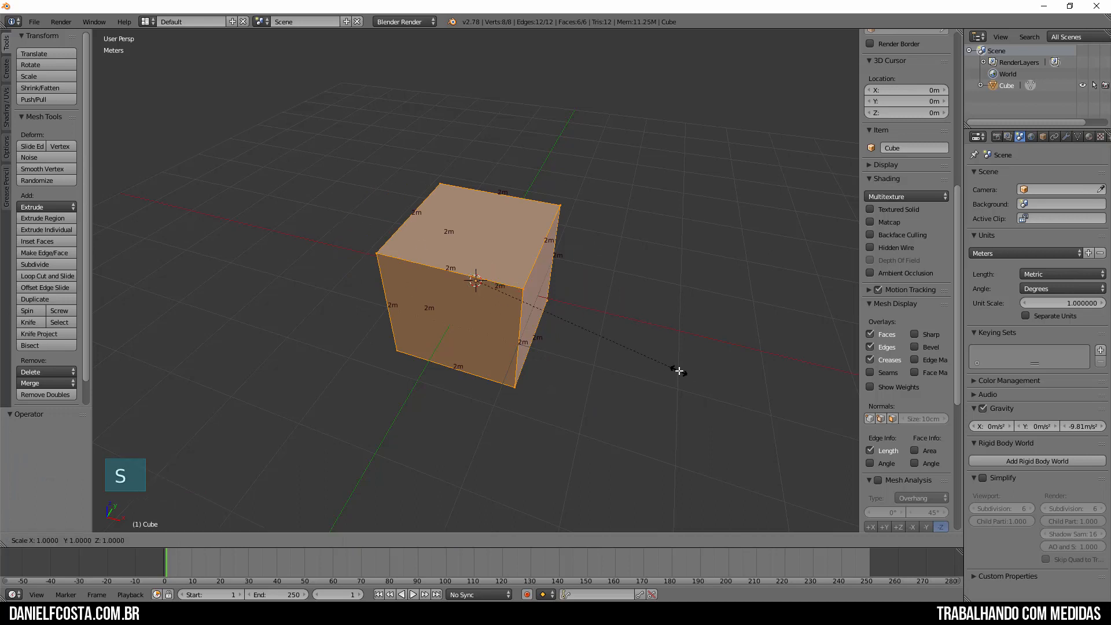
pyautogui.press('x')
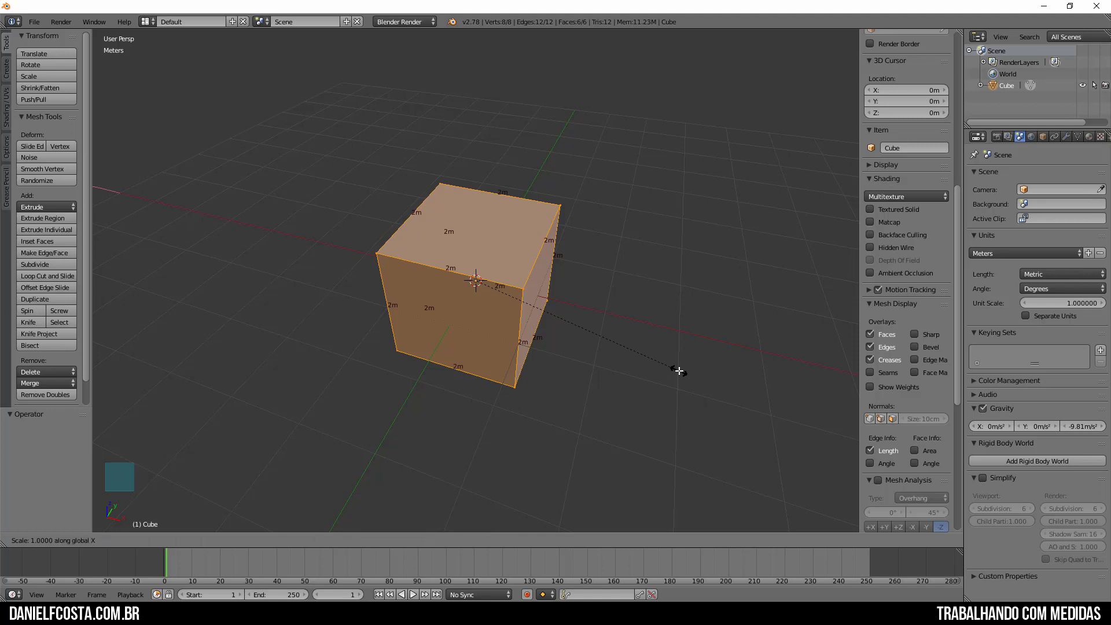
pyautogui.press('3')
pyautogui.press('Return')
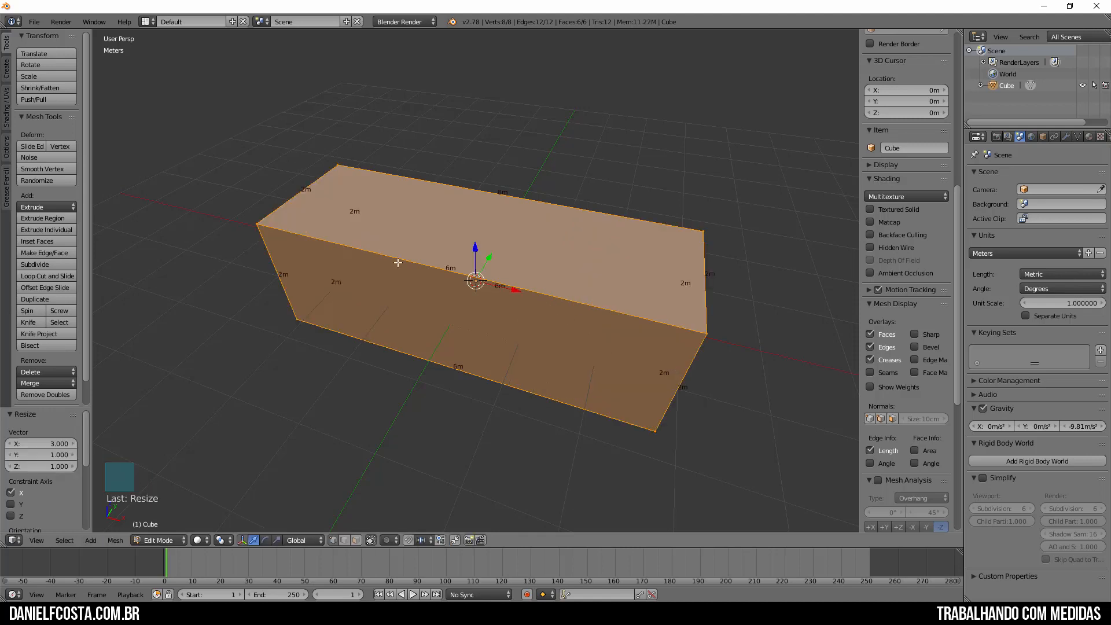
pyautogui.scroll(-4, 480, 327)
pyautogui.hotkey('ctrl', 'z')
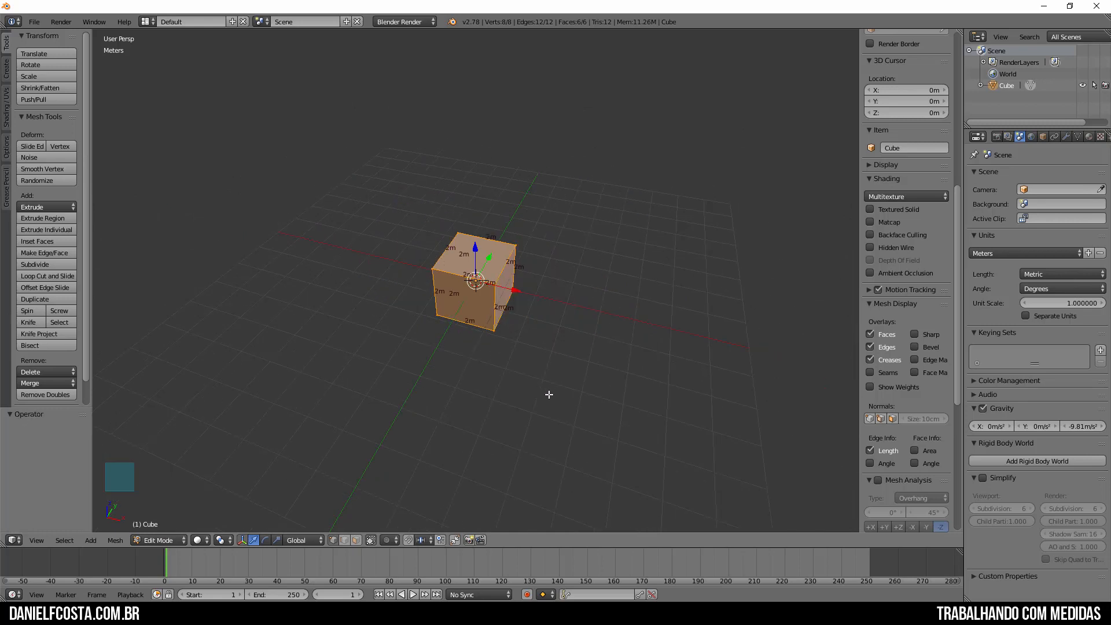
pyautogui.scroll(4, 533, 395)
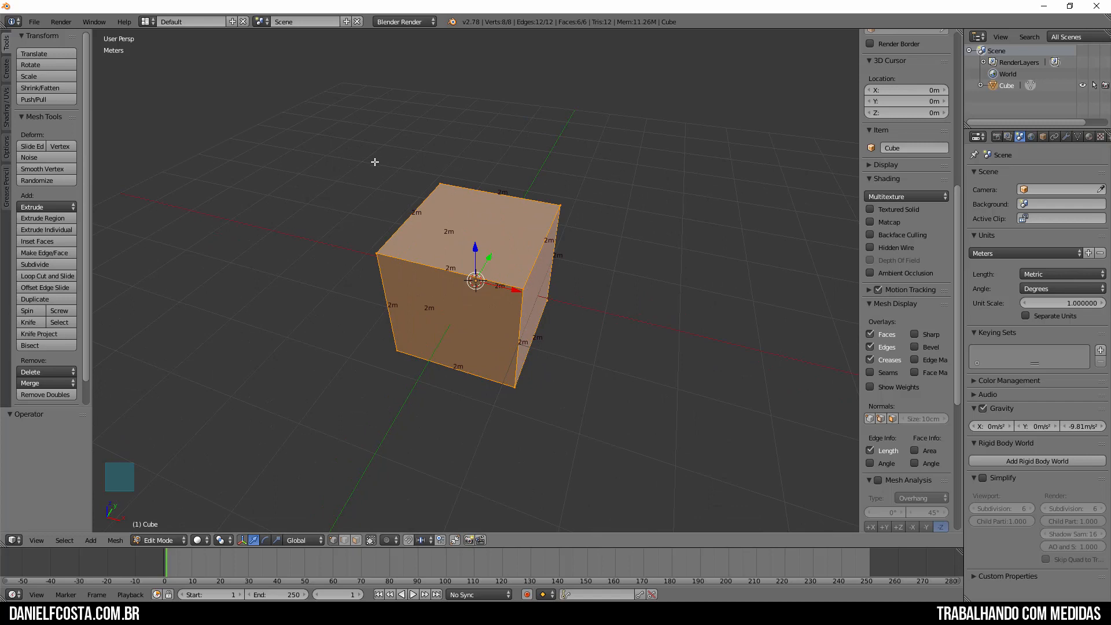
# Step: Scale the whole cube mesh uniformly by a factor of exactly 5, and undo the scaling
pyautogui.moveTo(551, 394); pyautogui.dragTo(492, 404, button='middle')
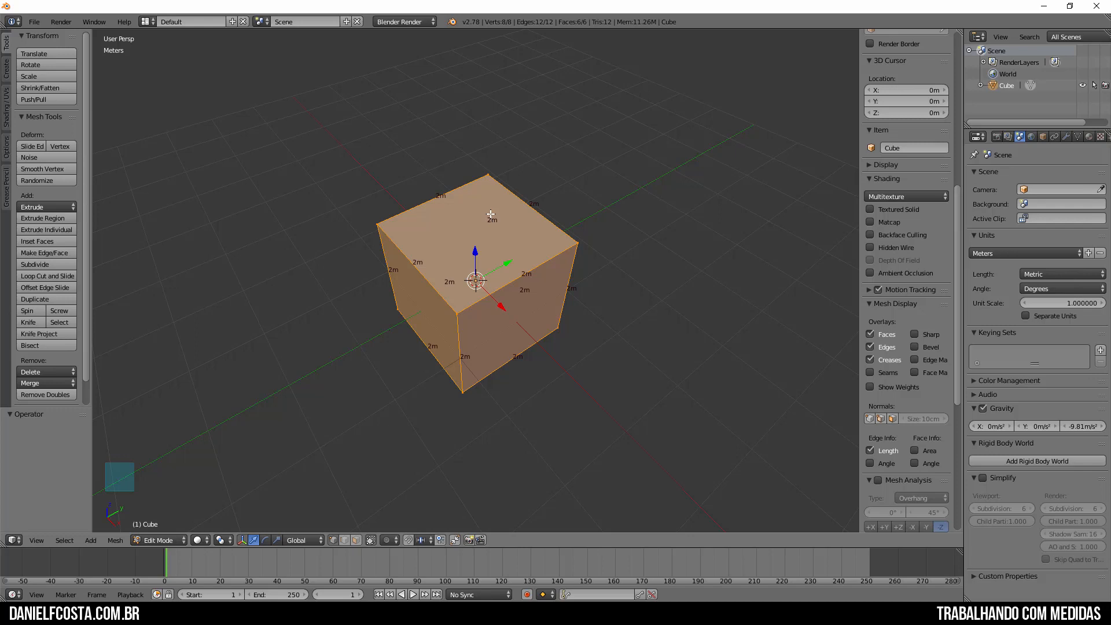
pyautogui.scroll(-3, 490, 248)
pyautogui.press('s')
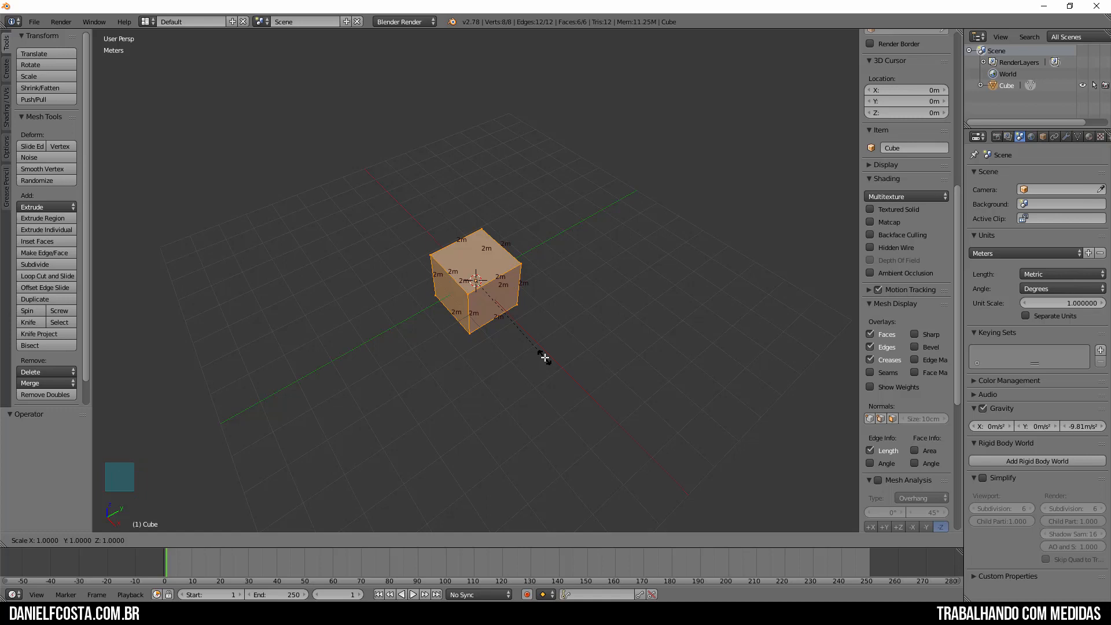
pyautogui.write('5')
pyautogui.press('Return')
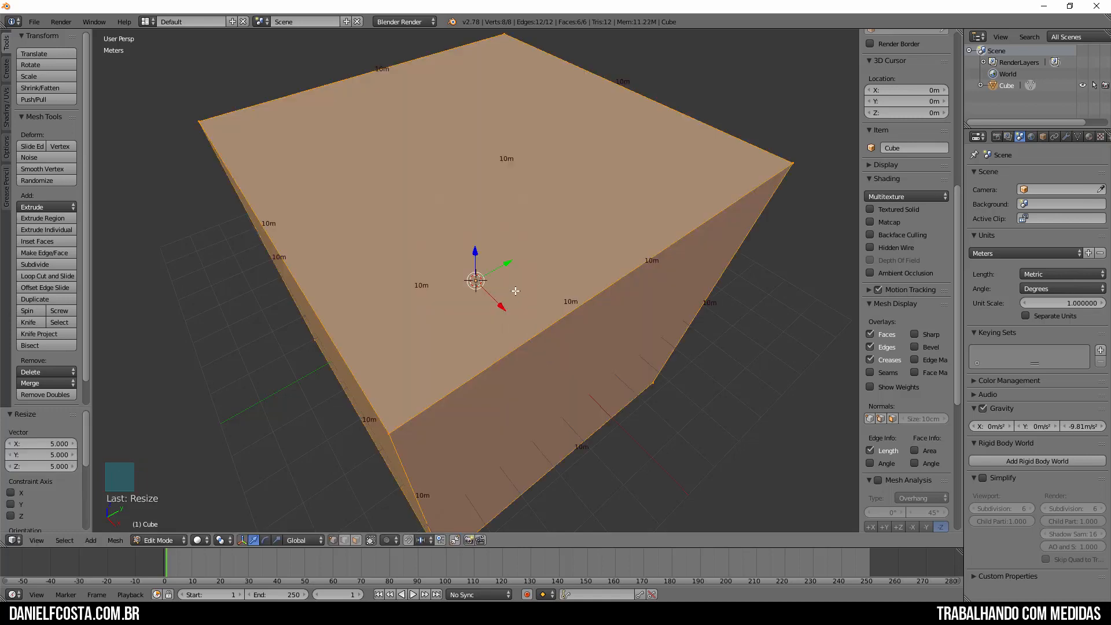
pyautogui.scroll(-5, 513, 294)
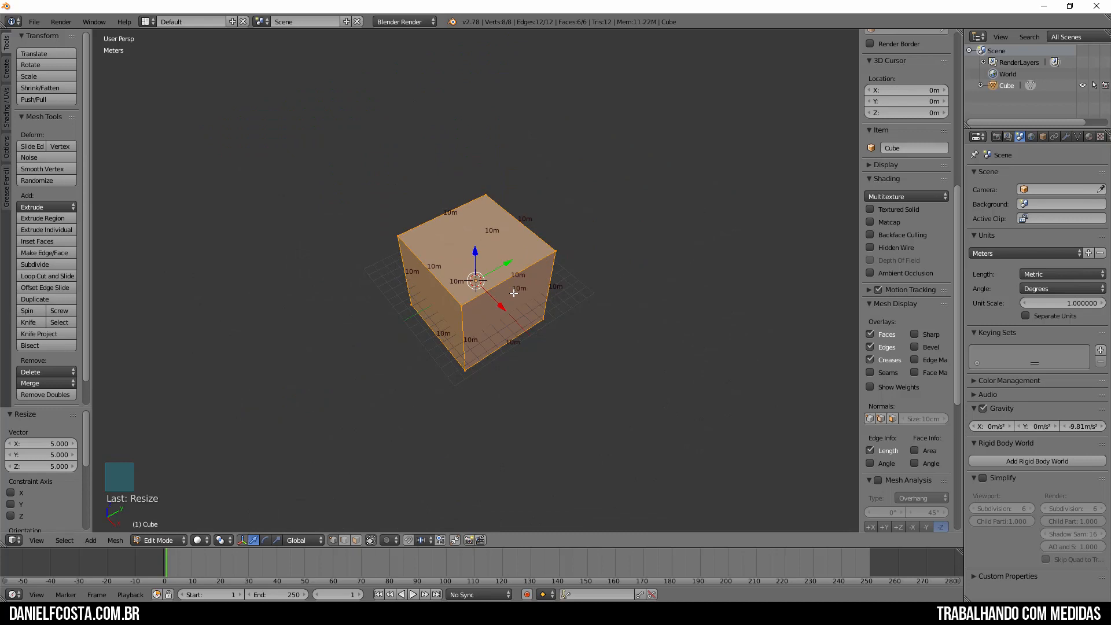
pyautogui.hotkey('ctrl', 'z')
# Step: Scale the cube mesh along the Y axis by a factor of 0.5, and undo the scaling
pyautogui.scroll(8, 534, 337)
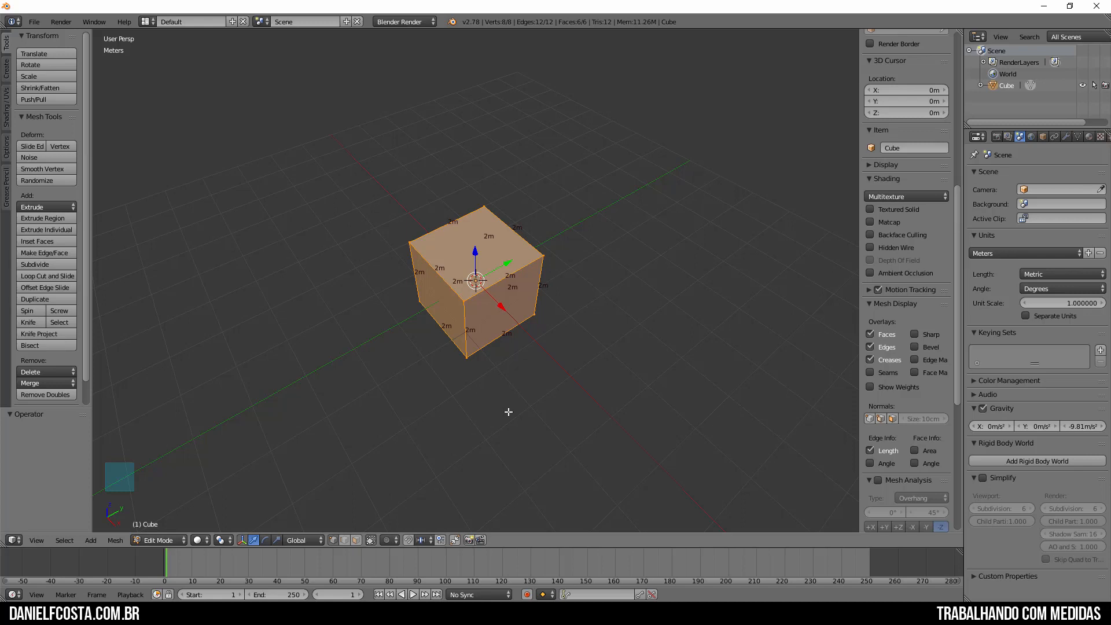
pyautogui.press('s')
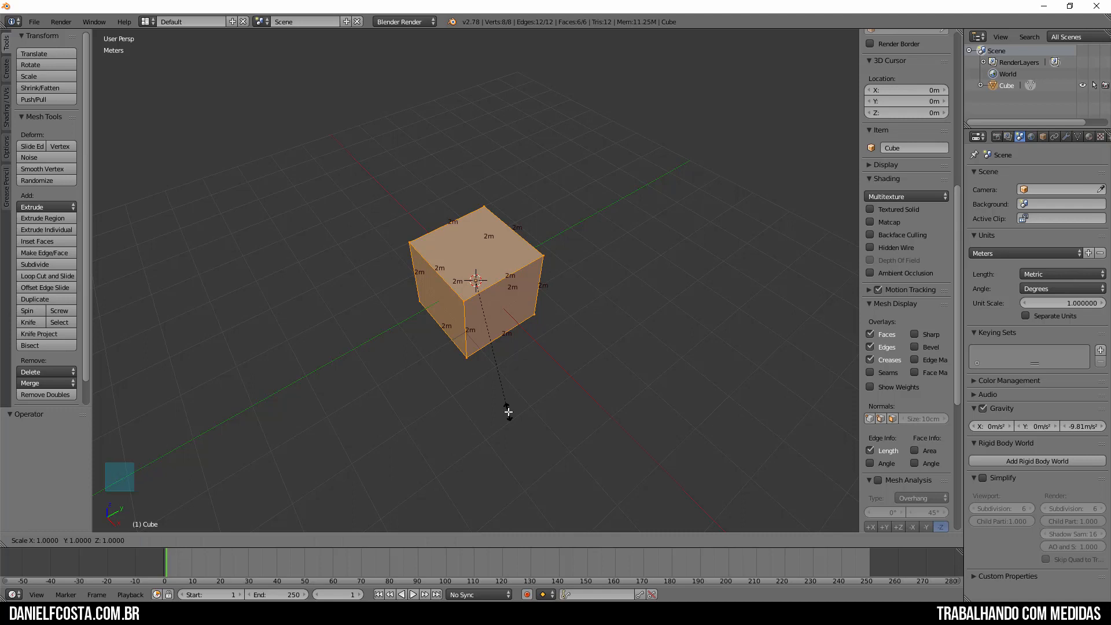
pyautogui.write('y0.')
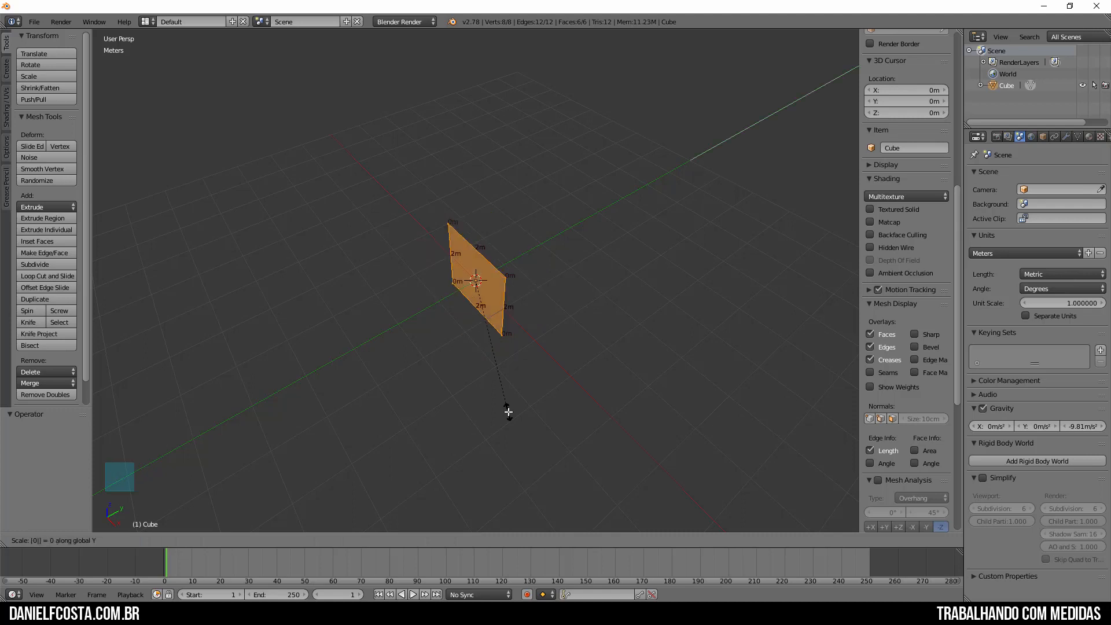
pyautogui.write('5')
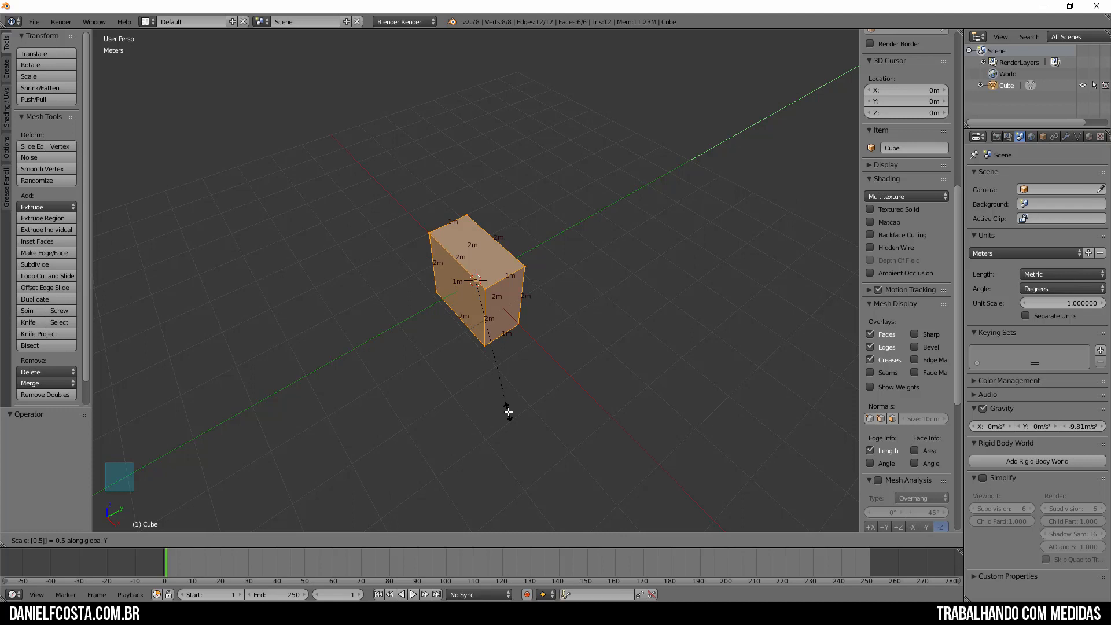
pyautogui.press('Return')
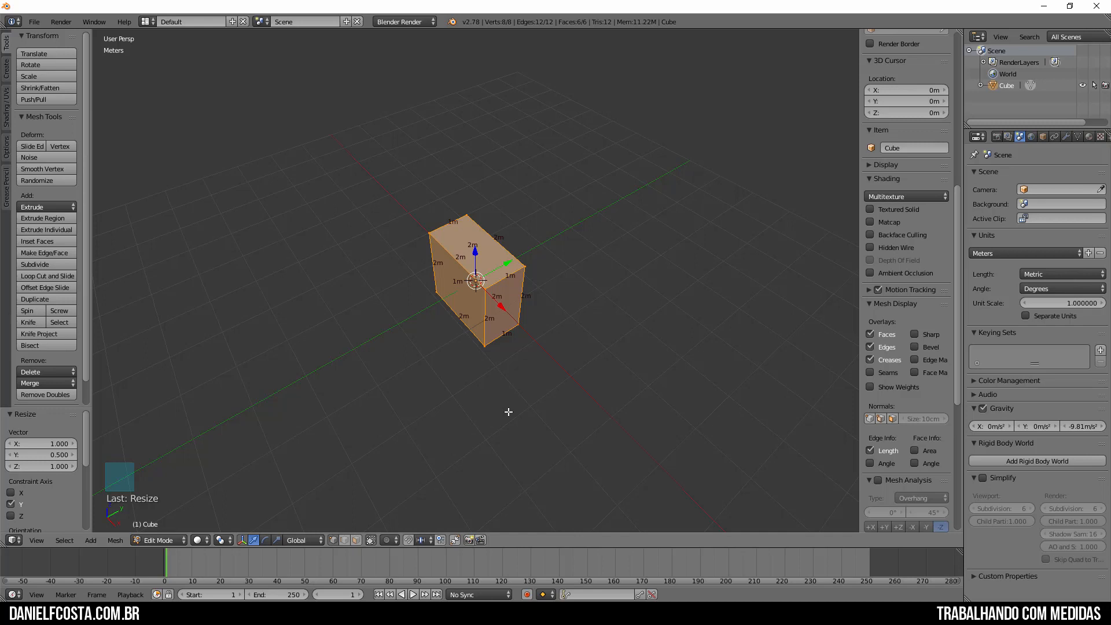
pyautogui.hotkey('ctrl', 'z')
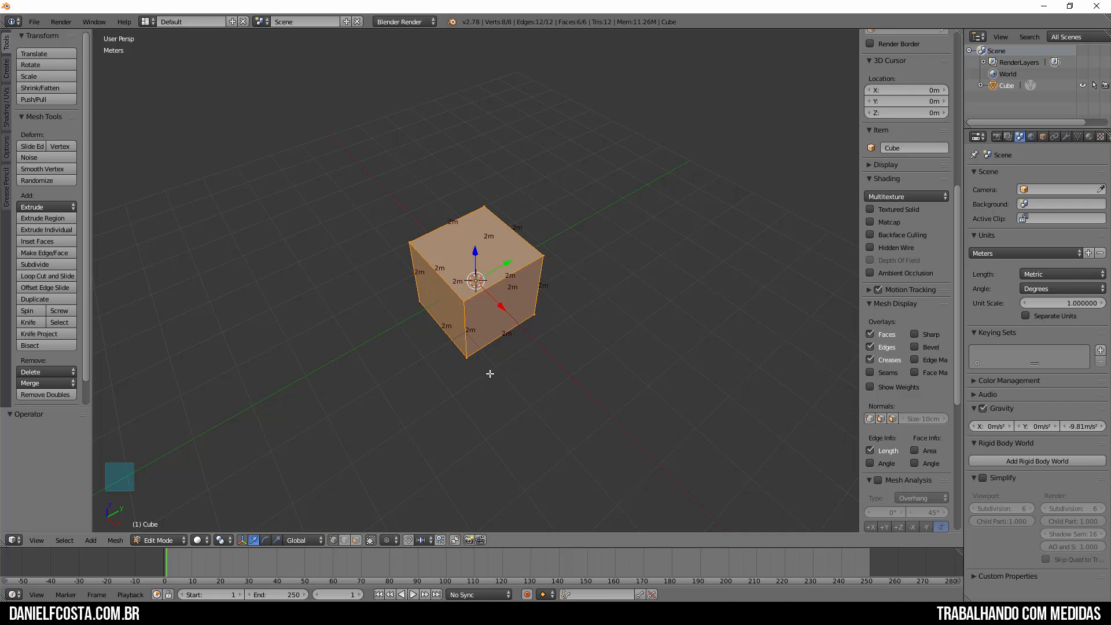
# Step: Try to scale the cube mesh along the X axis by a factor of 1.5, and cancel the scaling
pyautogui.moveTo(492, 367); pyautogui.dragTo(527, 376, button='middle')
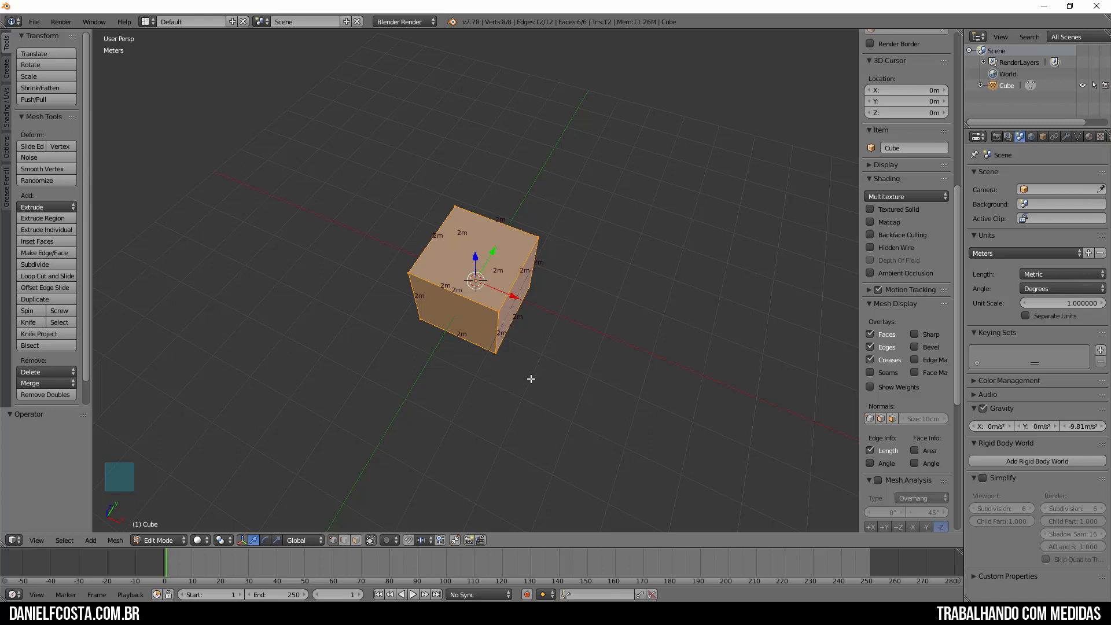
pyautogui.press('s')
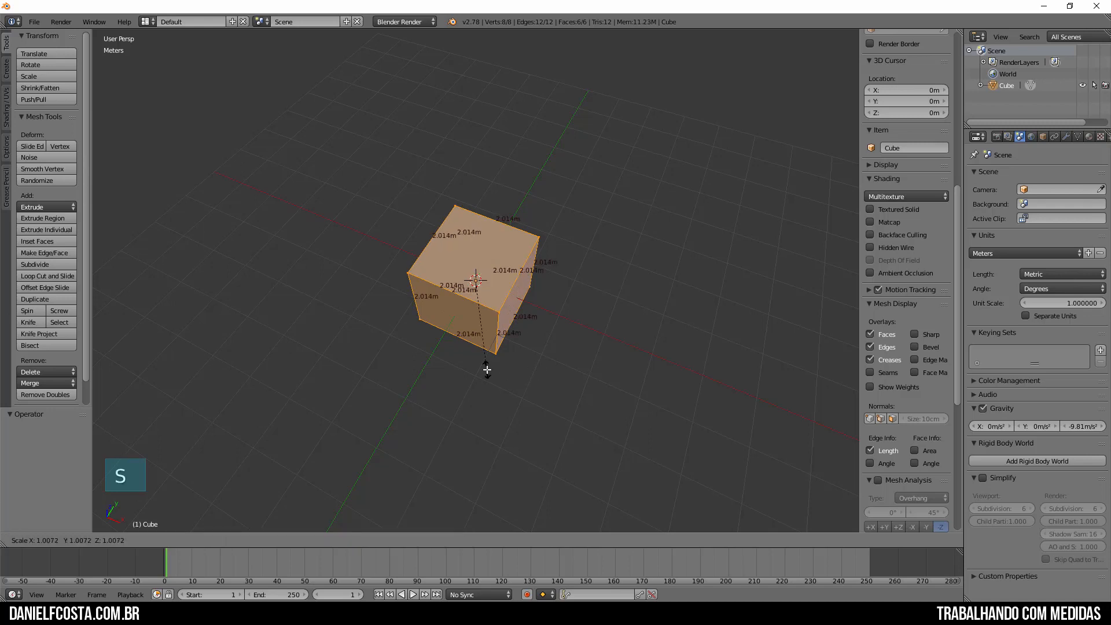
pyautogui.press('x')
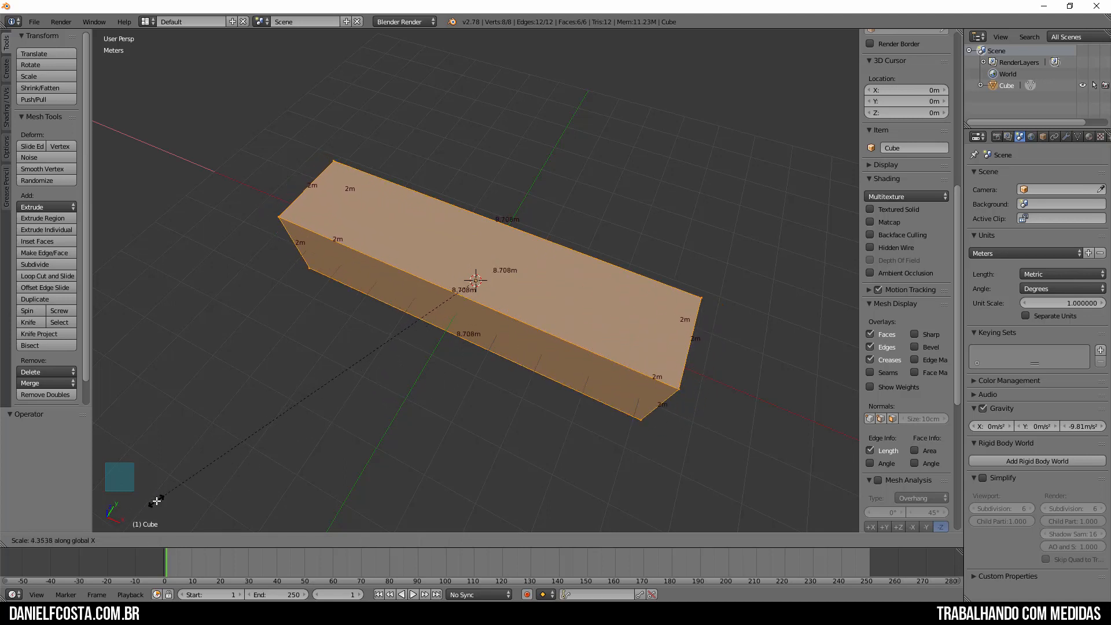
pyautogui.press('1')
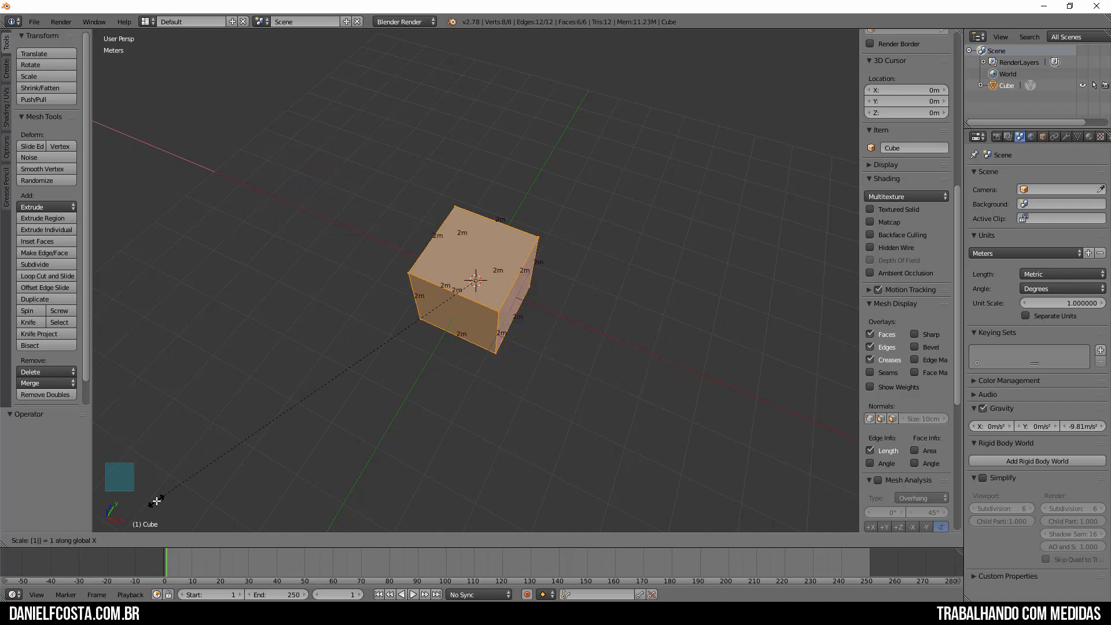
pyautogui.write('.5')
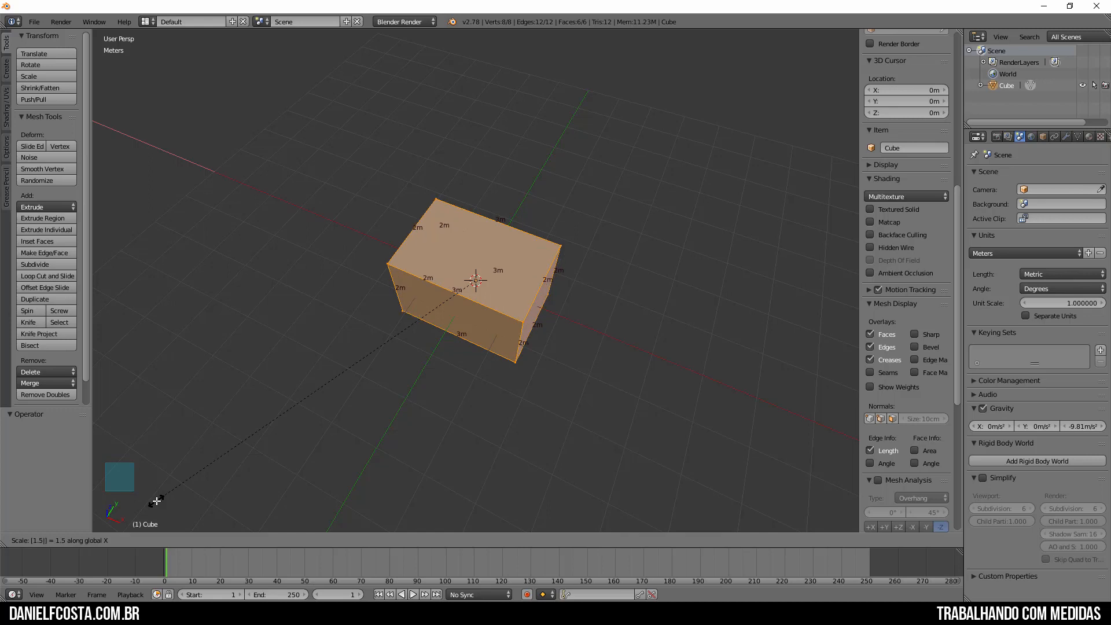
pyautogui.press('BackSpace')
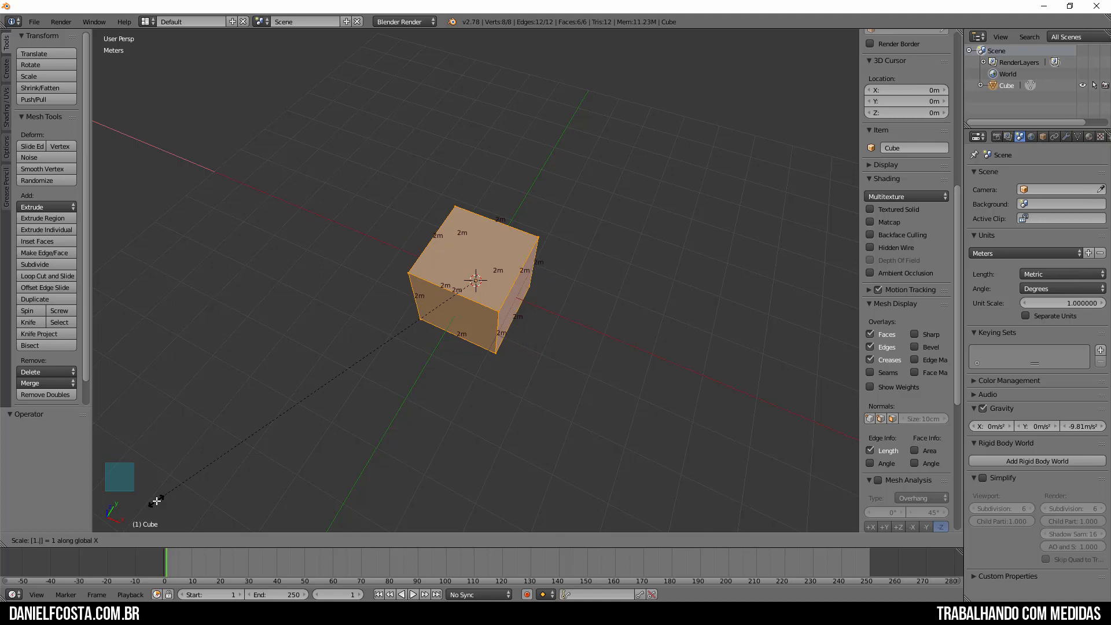
pyautogui.press('BackSpace')
pyautogui.press('BackSpace')
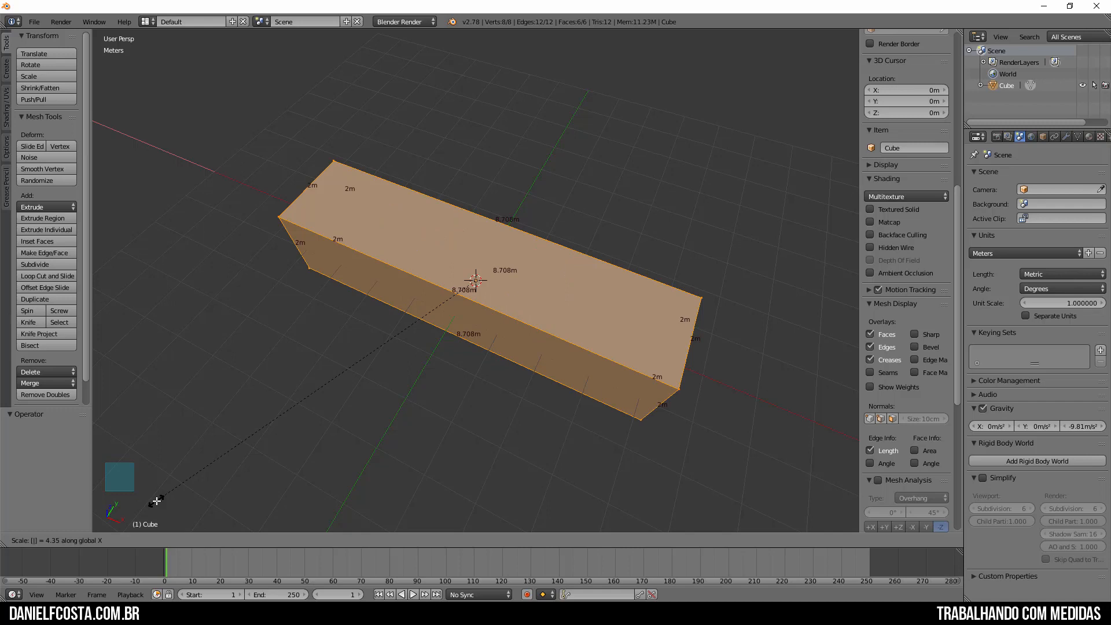
pyautogui.press('Escape')
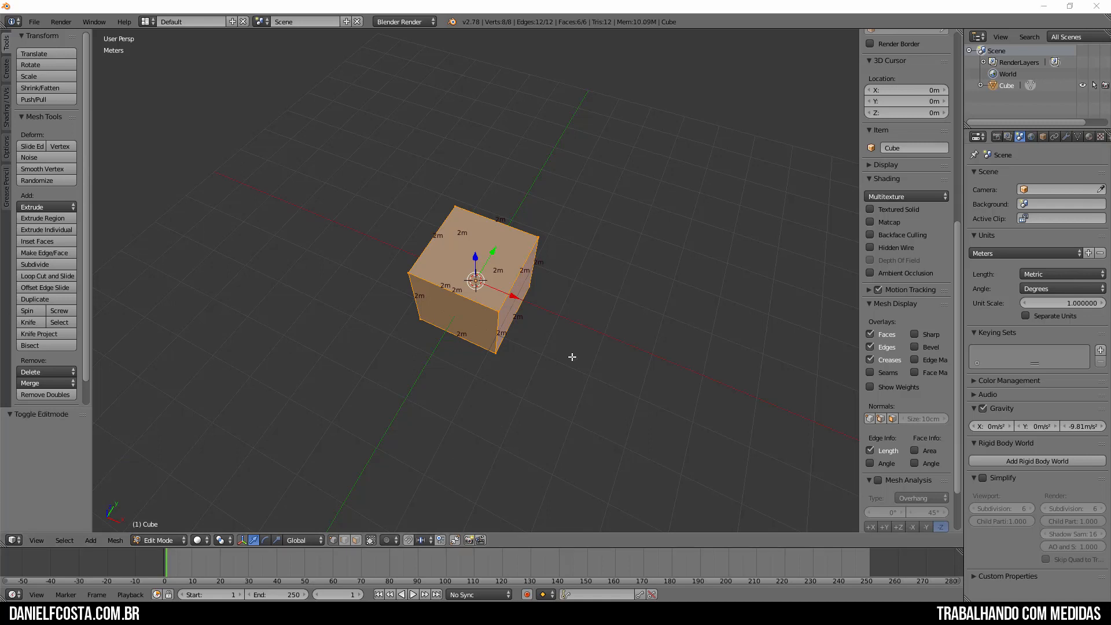
# Step: Deselect the whole mesh and box-select the four vertices of the cube's side face on the negative Y side
pyautogui.moveTo(571, 355); pyautogui.dragTo(533, 291, button='middle')
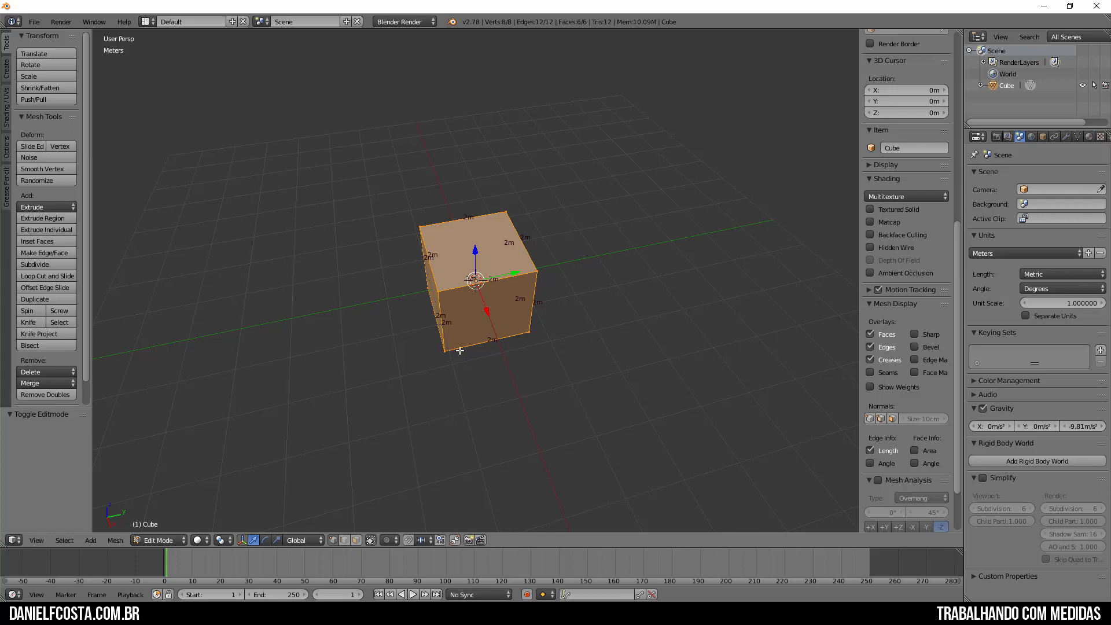
pyautogui.moveTo(404, 377); pyautogui.dragTo(443, 294, button='middle')
pyautogui.press('a')
pyautogui.press('b')
pyautogui.moveTo(387, 221); pyautogui.dragTo(474, 354)
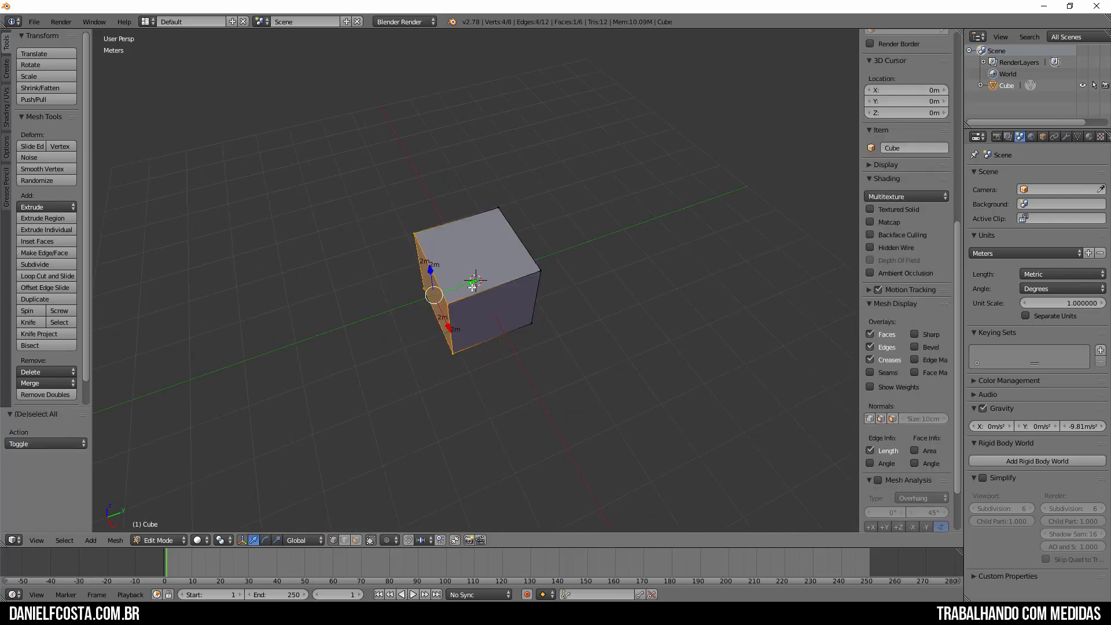
# Step: Move the selected side face freehand along the Y axis by about 1.82 m, and undo the move
pyautogui.moveTo(473, 284); pyautogui.dragTo(586, 250)
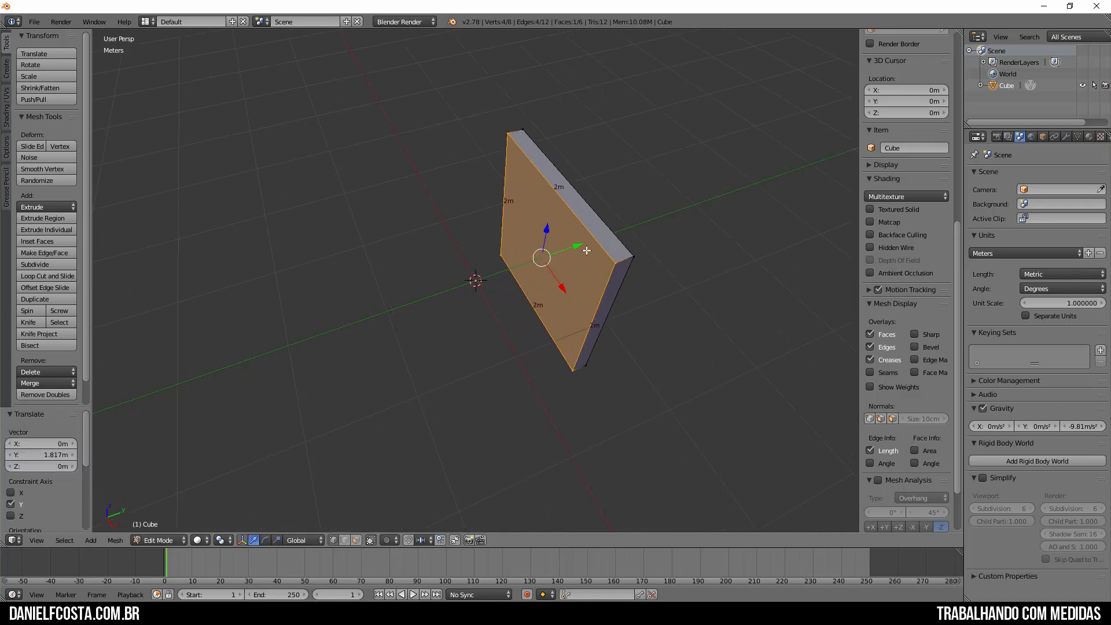
pyautogui.hotkey('ctrl', 'z')
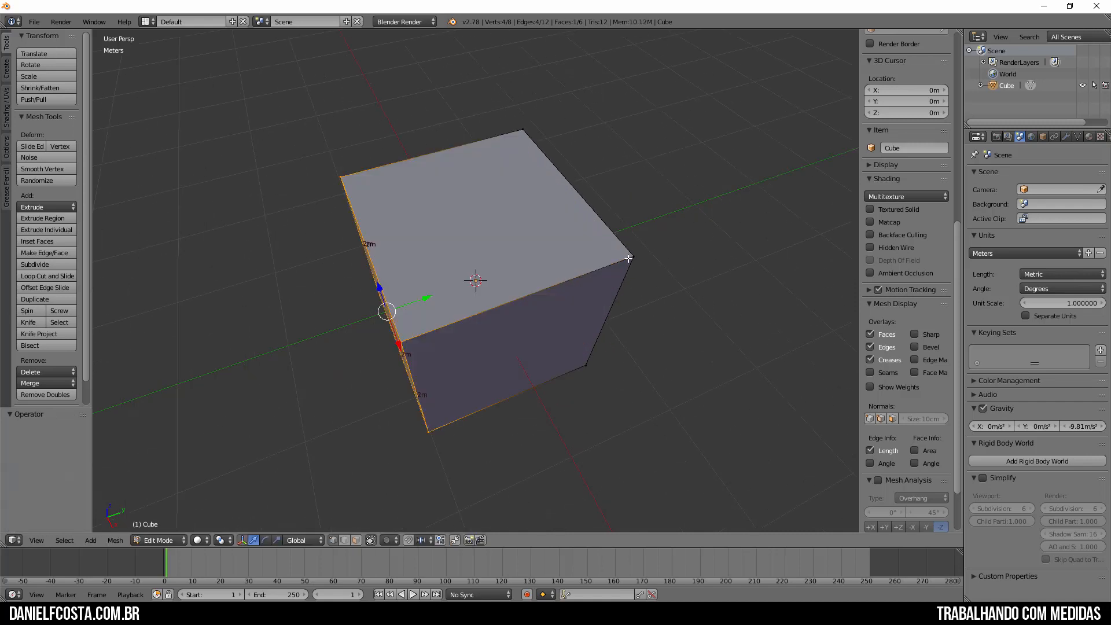
pyautogui.scroll(-5, 539, 317)
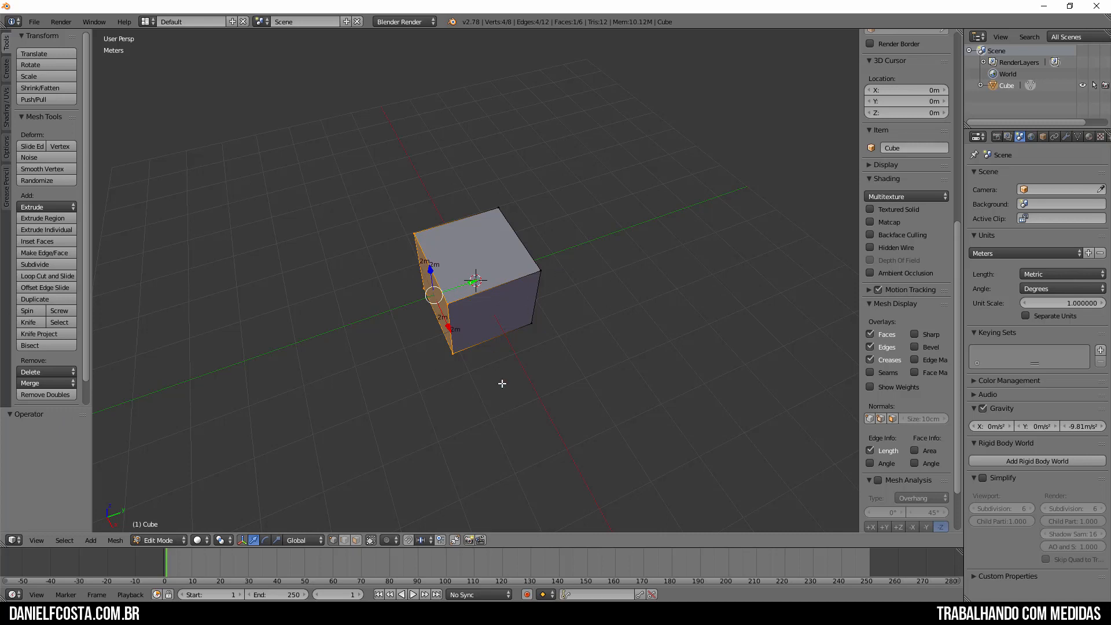
# Step: Move the selected side face exactly 1.8 m along the Y axis
pyautogui.moveTo(522, 376); pyautogui.dragTo(534, 373, button='middle')
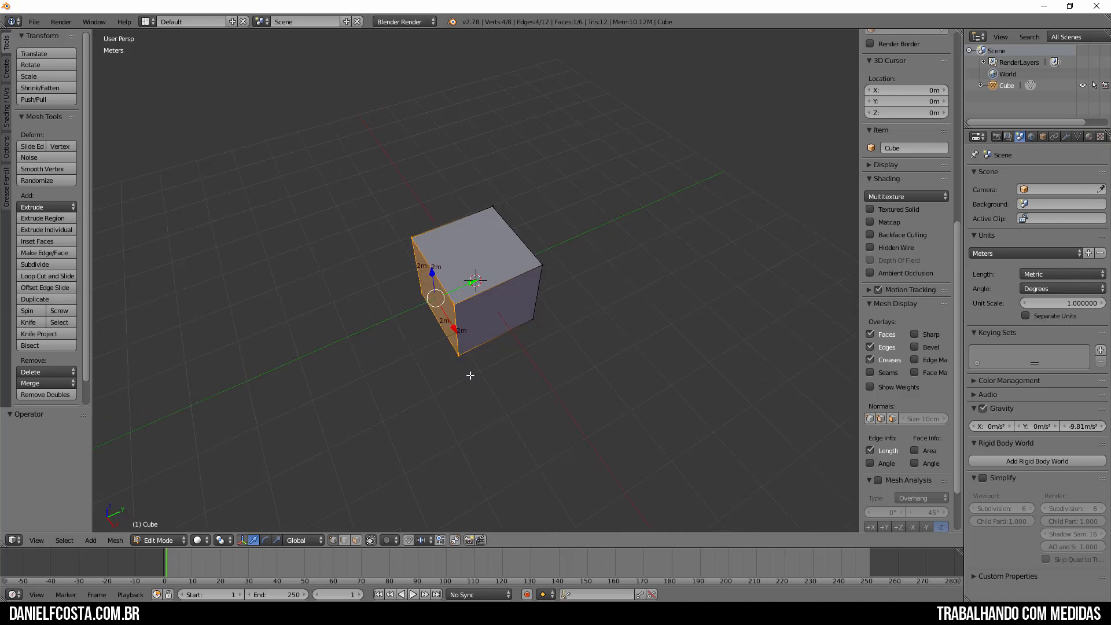
pyautogui.press('g')
pyautogui.press('y')
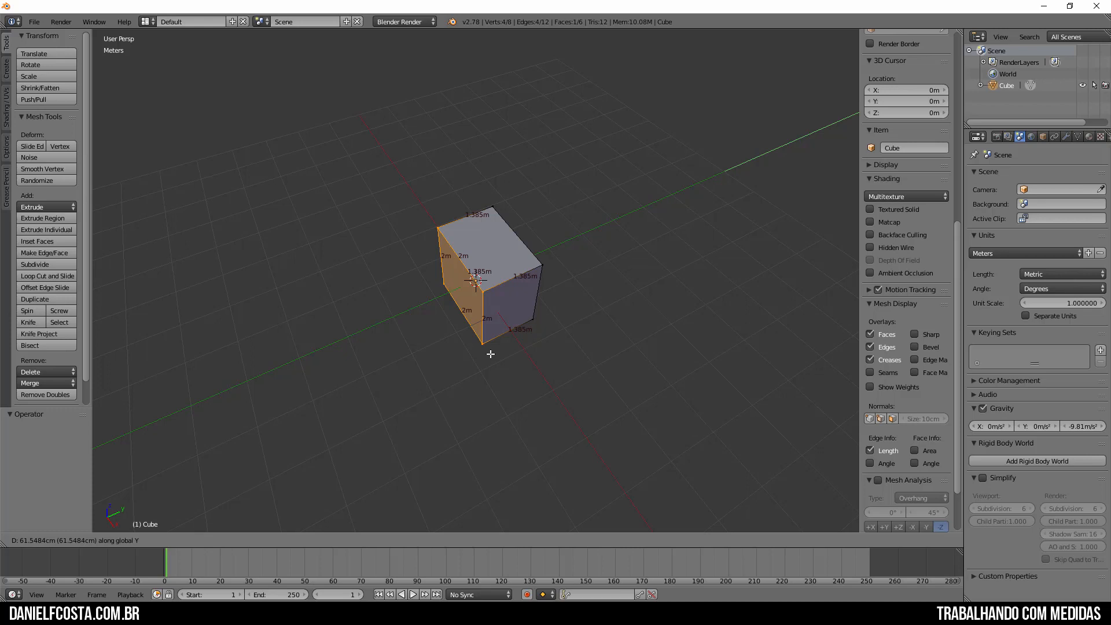
pyautogui.write('1.8')
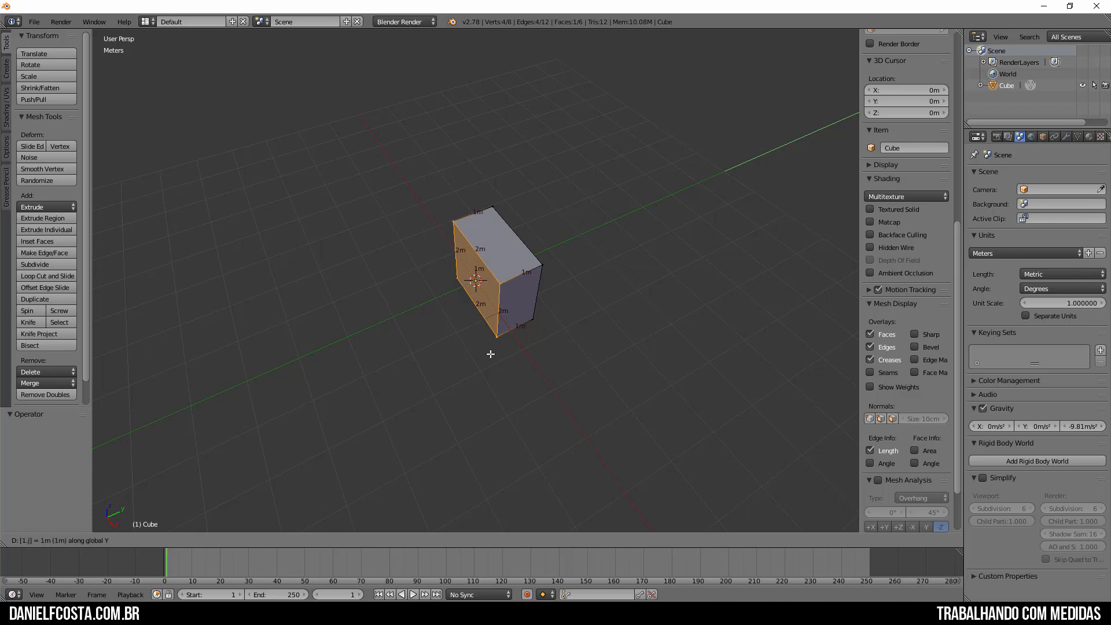
pyautogui.press('Return')
pyautogui.scroll(3, 600, 276)
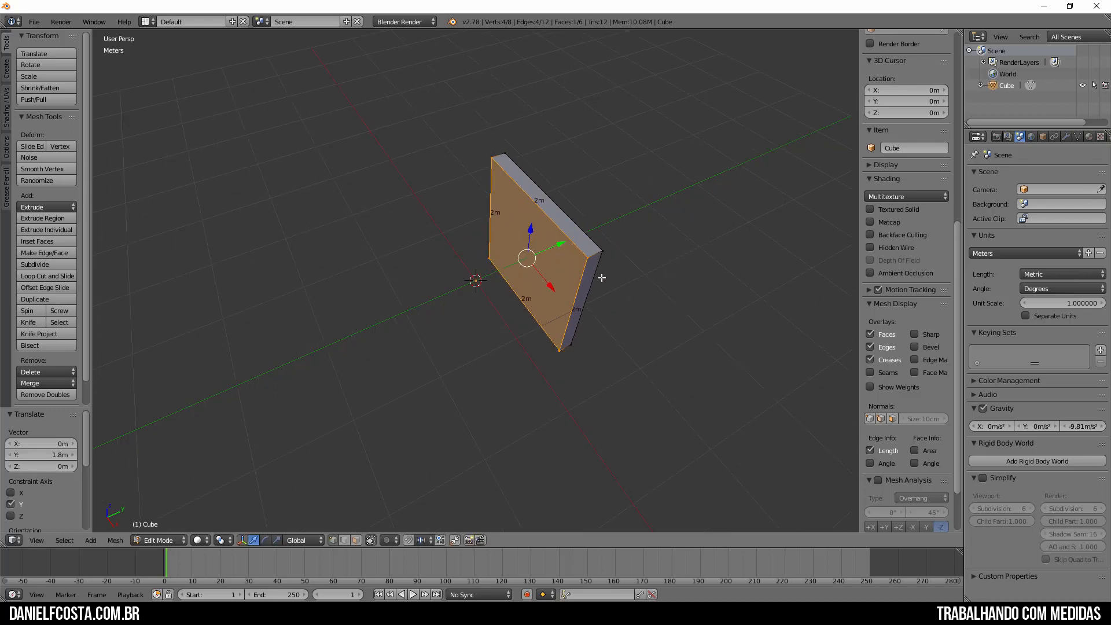
# Step: Move the selected side face exactly -2.2 m along the Y axis
pyautogui.moveTo(601, 274); pyautogui.dragTo(584, 277, button='middle')
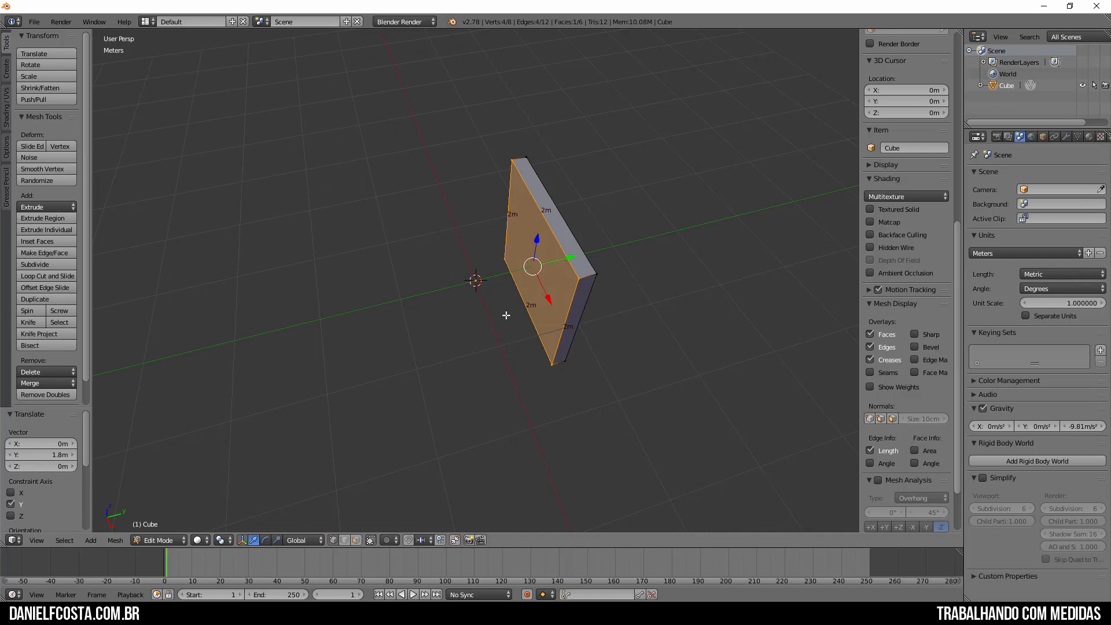
pyautogui.scroll(-4, 508, 324)
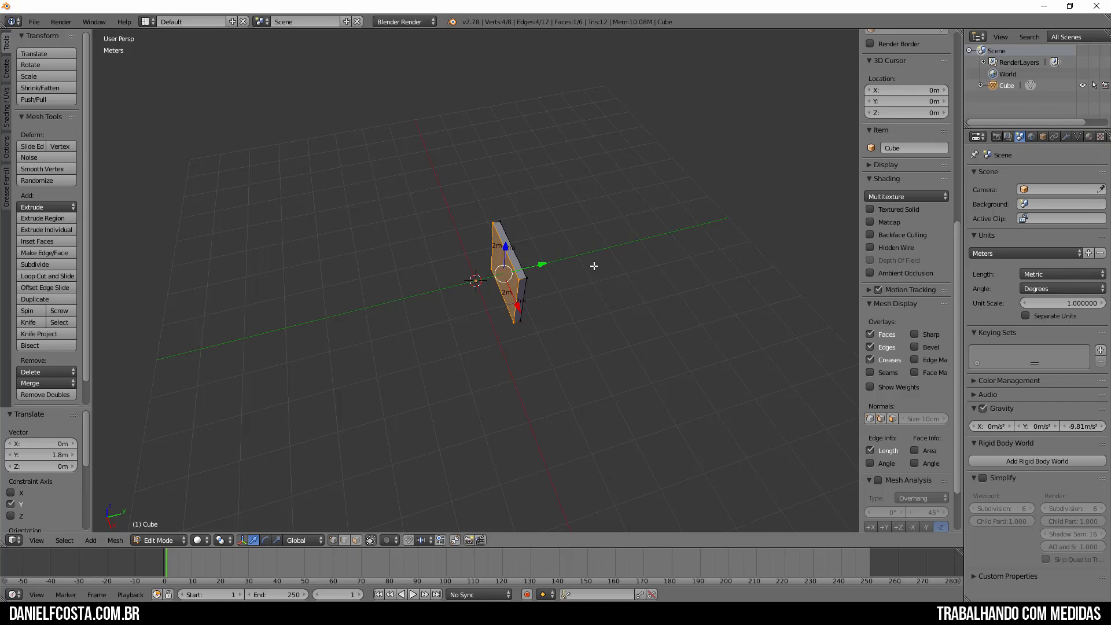
pyautogui.scroll(2, 579, 271)
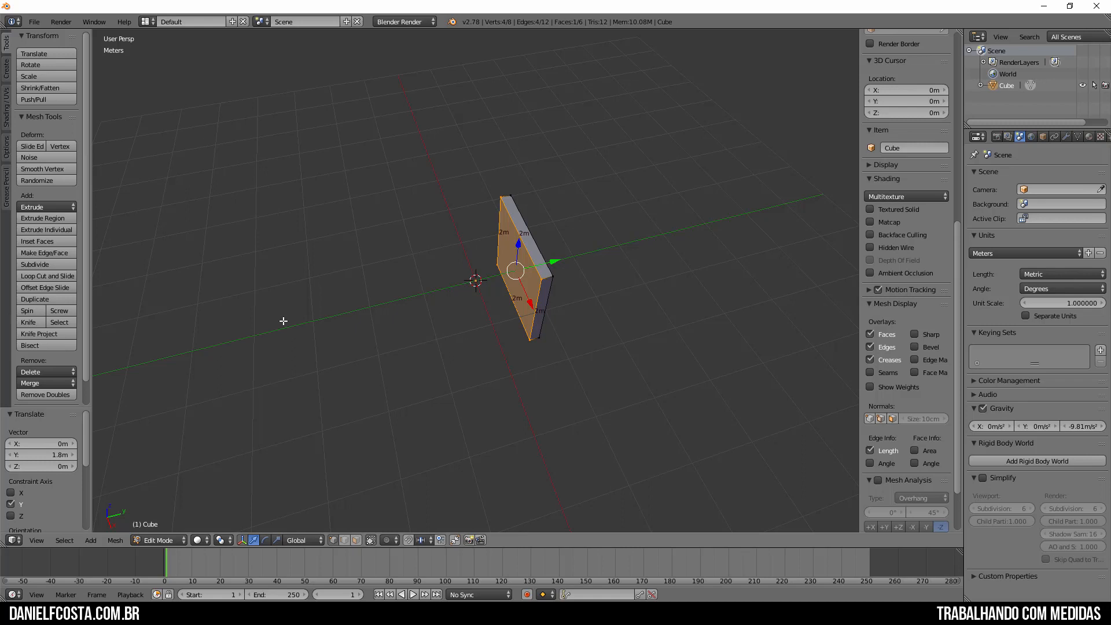
pyautogui.press('g')
pyautogui.press('y')
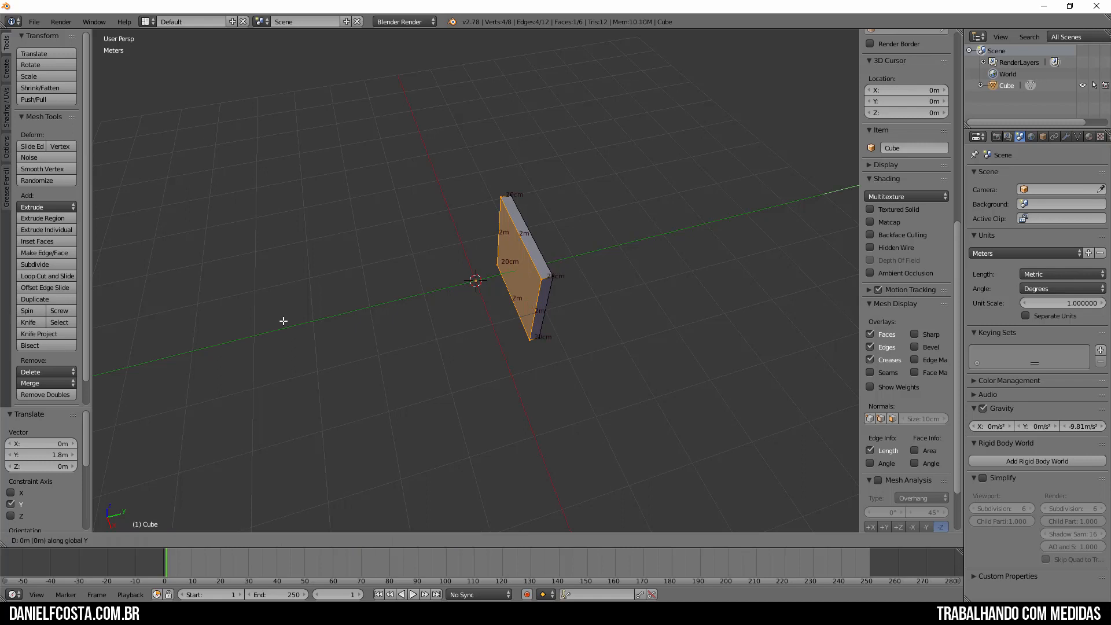
pyautogui.write('2.20')
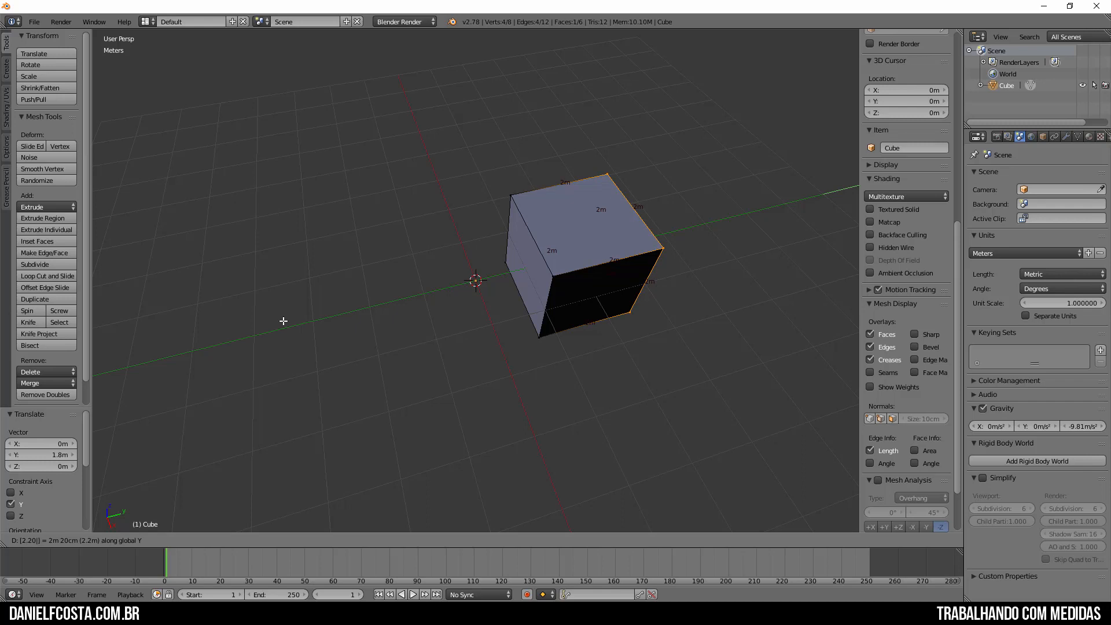
pyautogui.press('BackSpace')
pyautogui.press('BackSpace')
pyautogui.press('BackSpace')
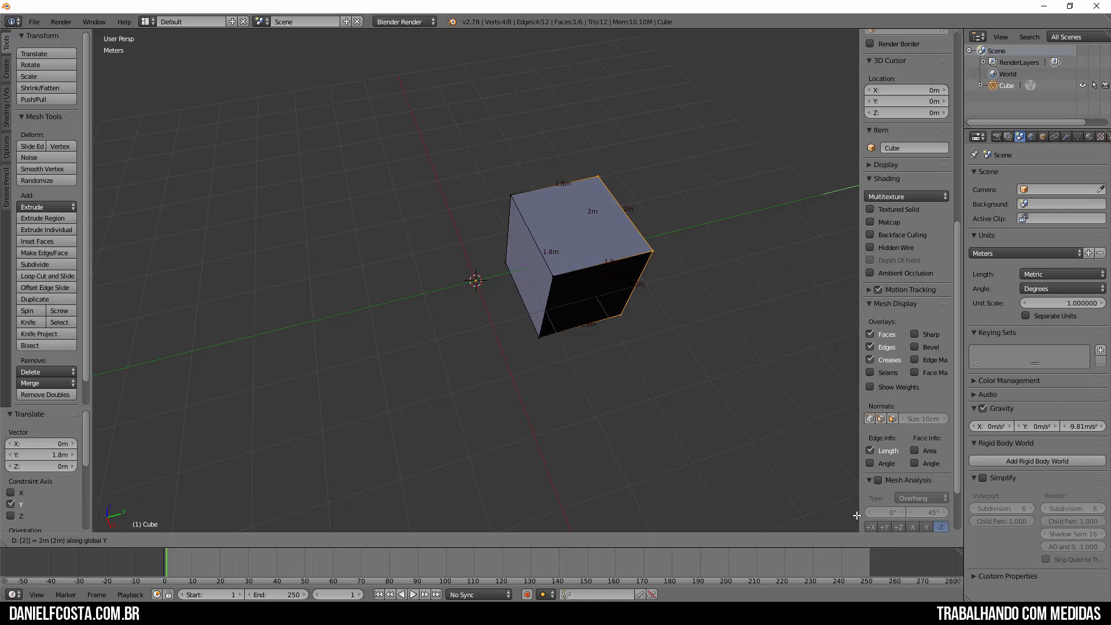
pyautogui.press('BackSpace')
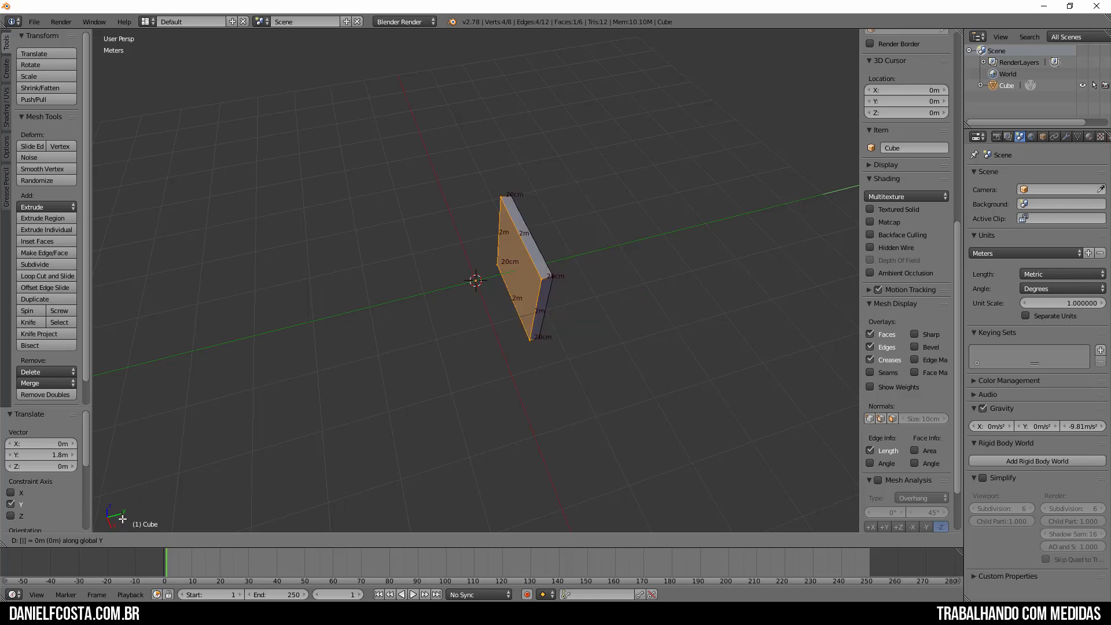
pyautogui.press('-')
pyautogui.write('2')
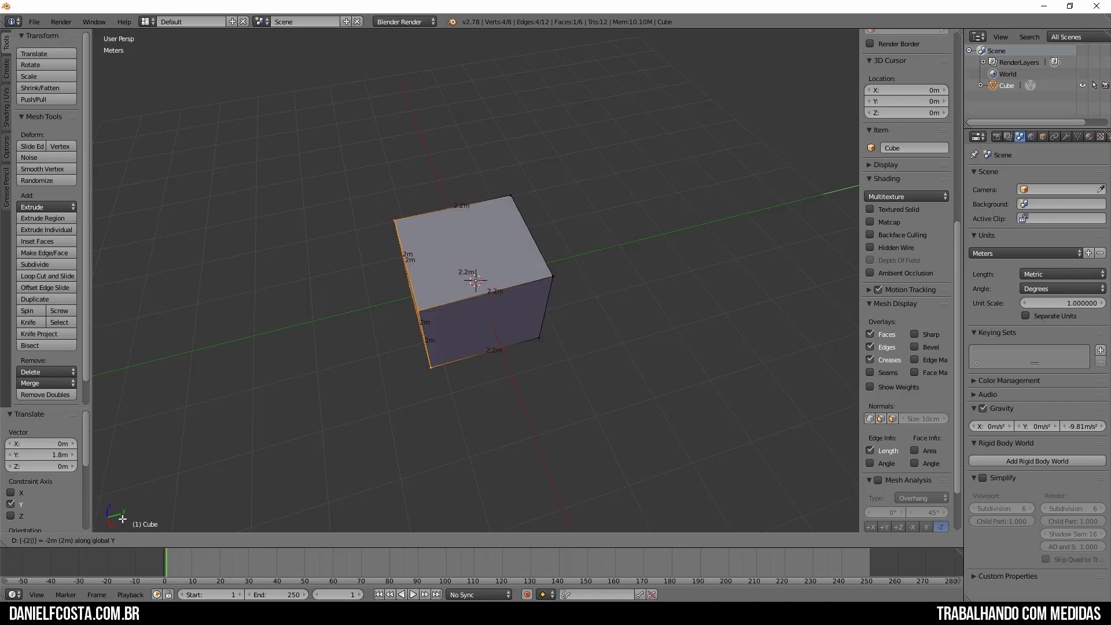
pyautogui.write('.2')
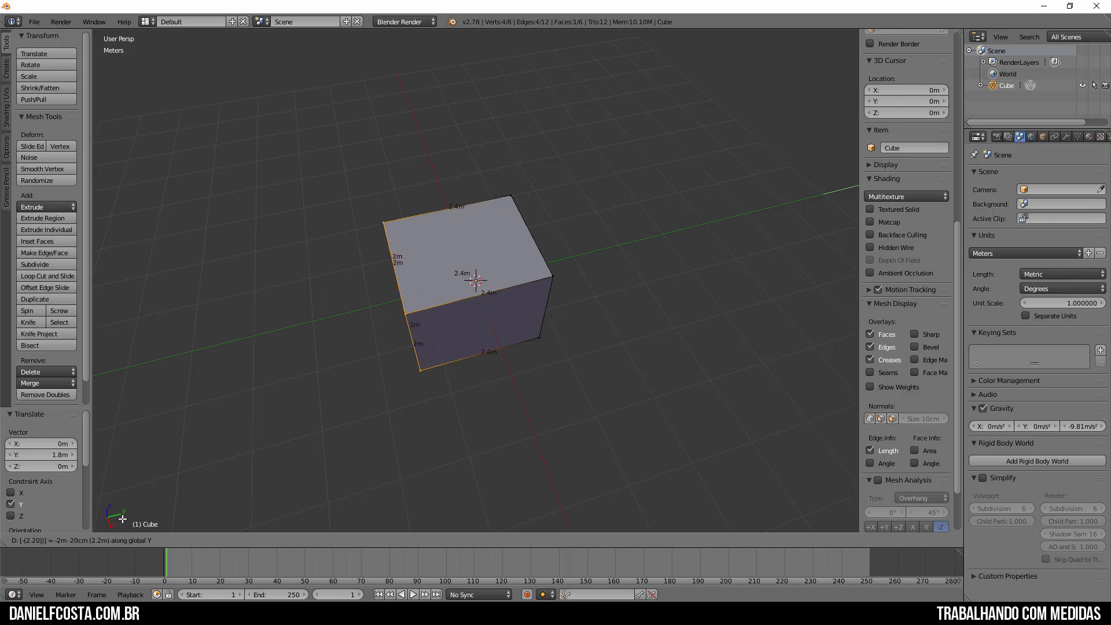
pyautogui.press('Return')
# Step: Select the two end vertices of the cube's near top edge running along Y to check the edge's length
pyautogui.scroll(1, 111, 519)
pyautogui.rightClick(379, 324)
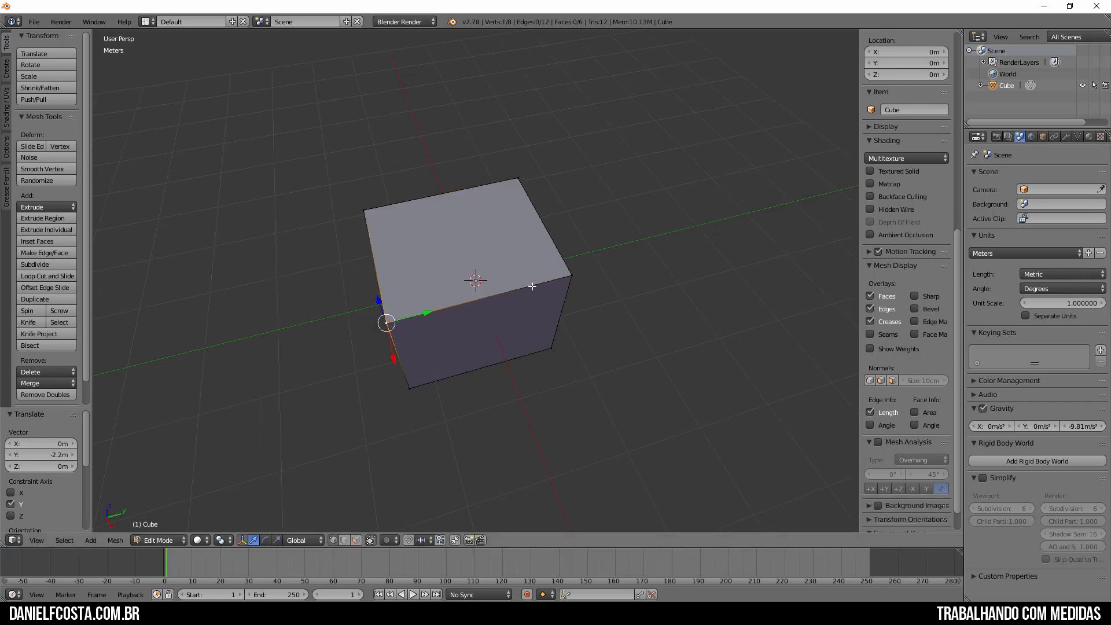
pyautogui.keyDown('shift'); pyautogui.rightClick(569, 274); pyautogui.keyUp('shift')
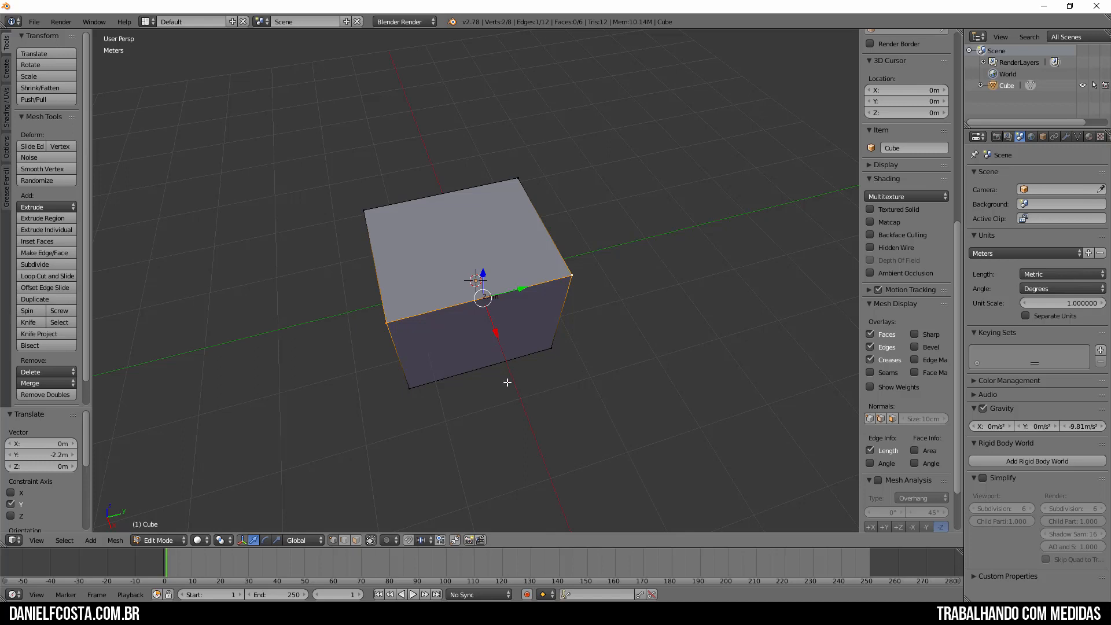
# Step: Clear the selection, switch to wireframe shading and box-select the four vertices of the side face on the negative Y side
pyautogui.press('a')
pyautogui.press('z')
pyautogui.scroll(-3, 422, 313)
pyautogui.moveTo(385, 198); pyautogui.dragTo(484, 372)
# Step: Move the selected side face freehand along the positive Y direction, and undo the move
pyautogui.moveTo(462, 284); pyautogui.dragTo(514, 283)
pyautogui.moveTo(558, 339); pyautogui.dragTo(593, 324, button='middle')
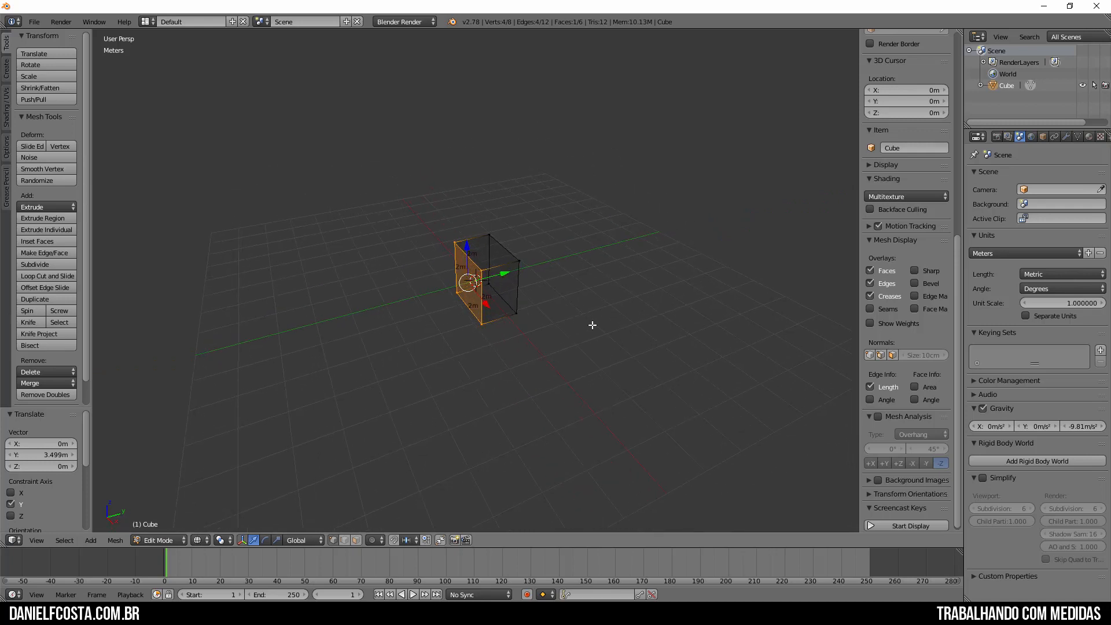
pyautogui.hotkey('ctrl', 'z')
pyautogui.hotkey('ctrl', 'z')
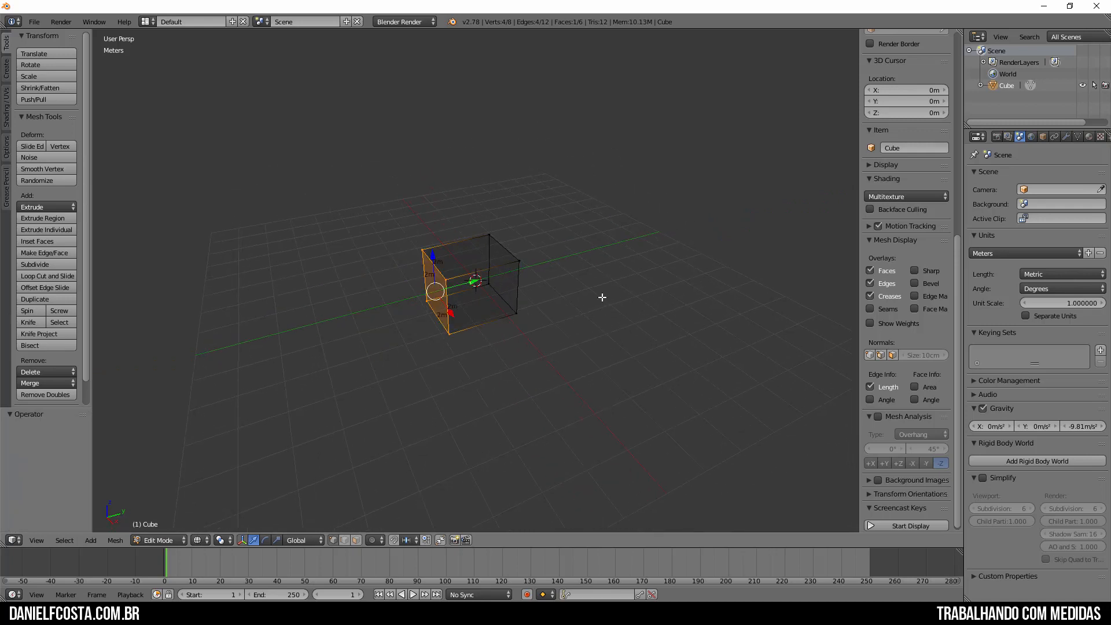
# Step: Return to Object Mode and delete the cube
pyautogui.scroll(3, 550, 374)
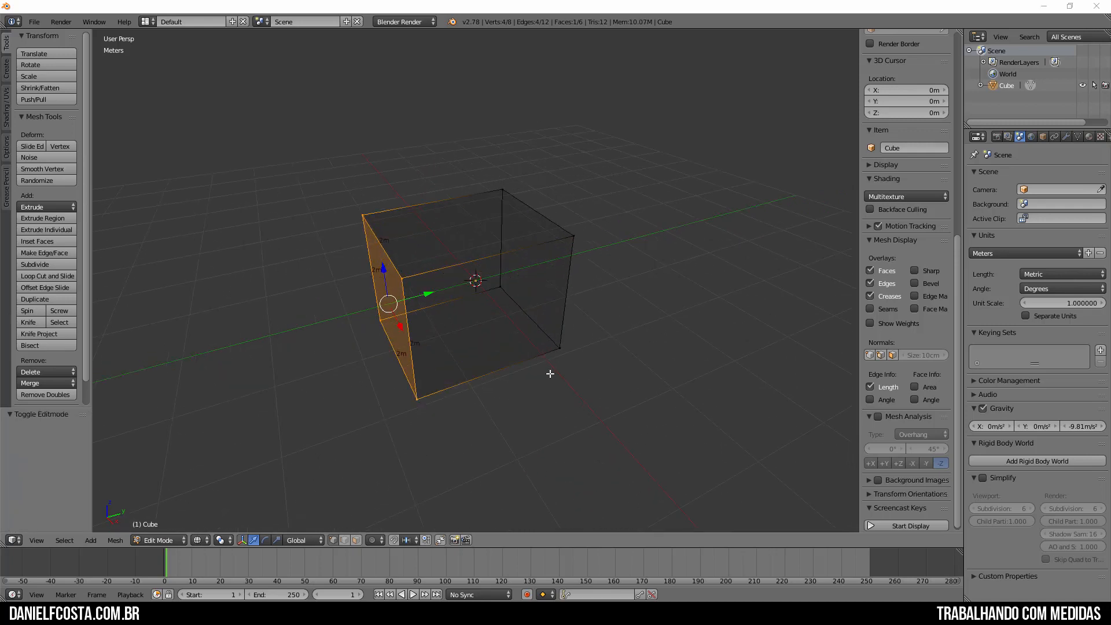
pyautogui.press('Tab')
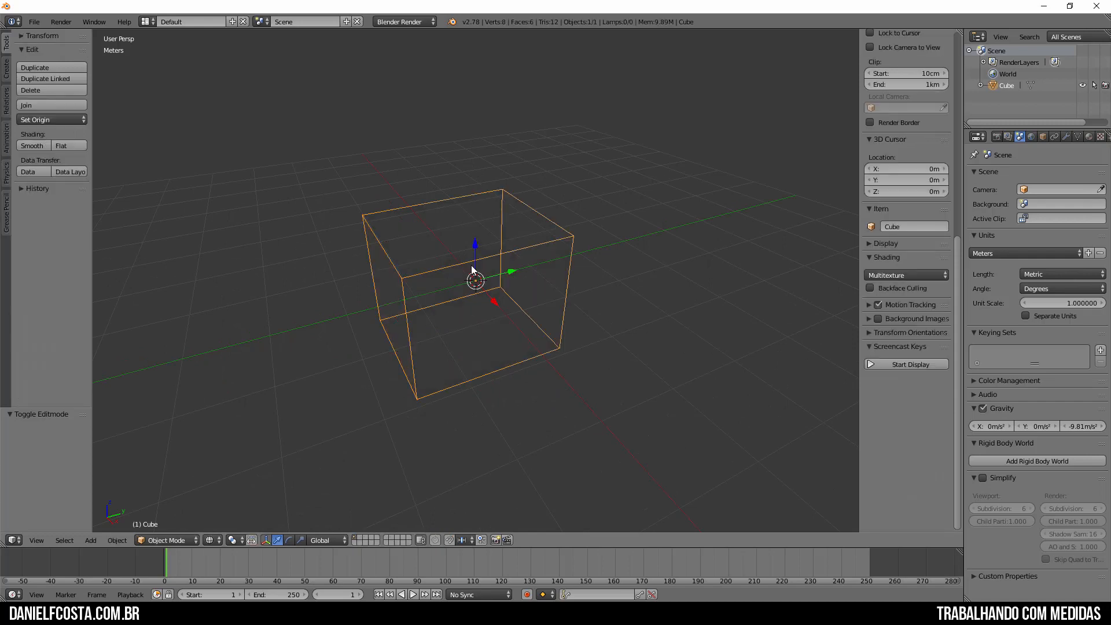
pyautogui.press('x')
pyautogui.click(471, 265)
# Step: Add a plane mesh at the 3D cursor
pyautogui.hotkey('shift', 'a')
pyautogui.moveTo(470, 264)
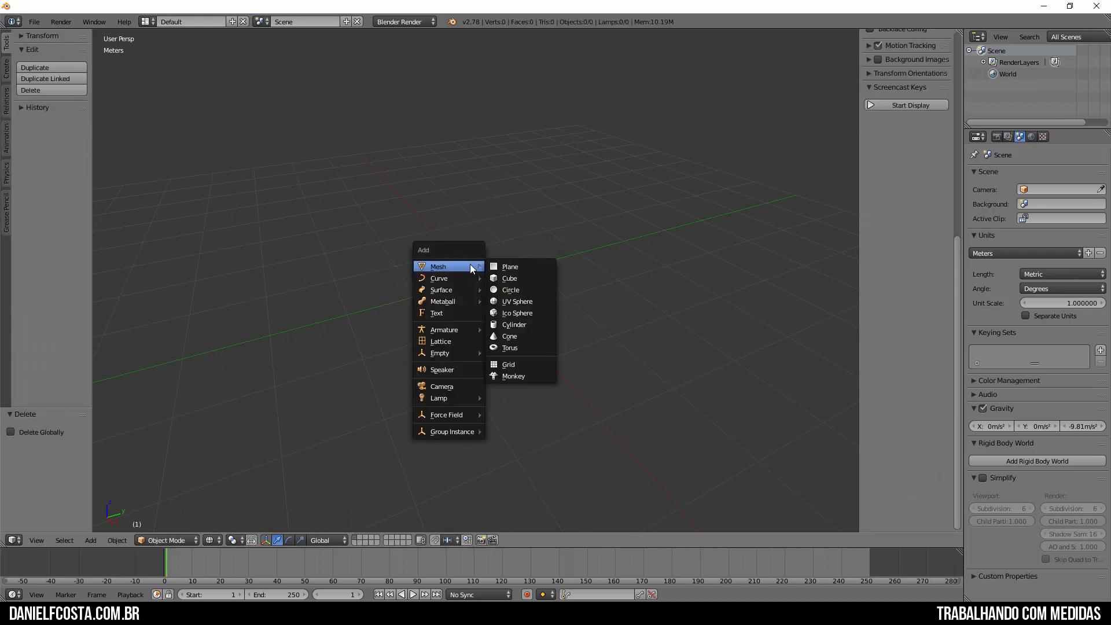
pyautogui.click(506, 266)
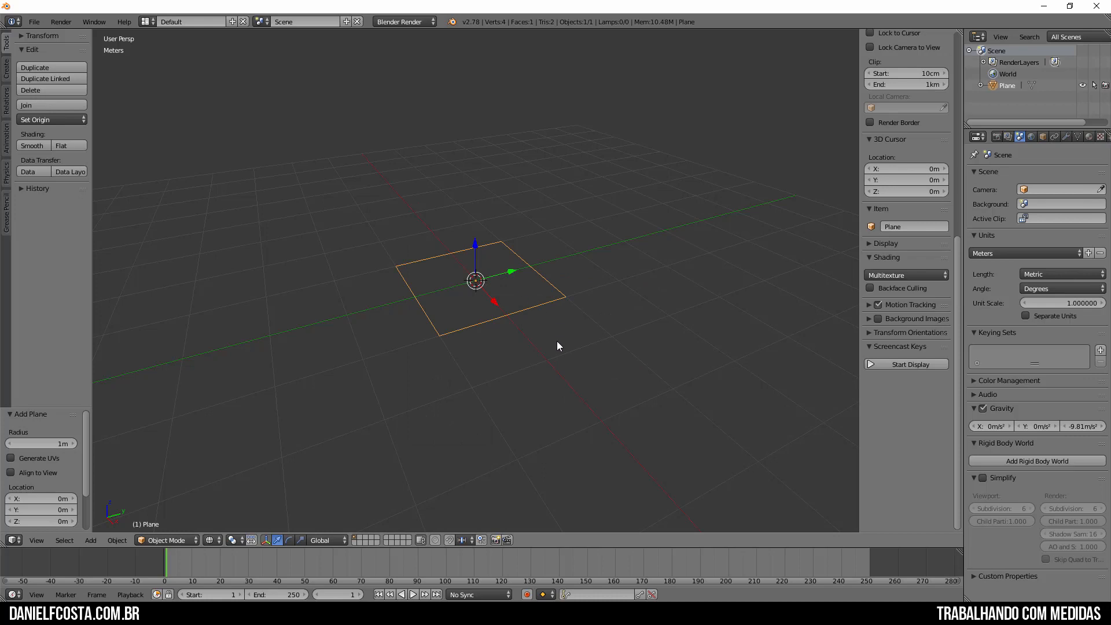
# Step: Enter Edit Mode on the plane and turn on the edge length display
pyautogui.scroll(-4, 547, 341)
pyautogui.press('Tab')
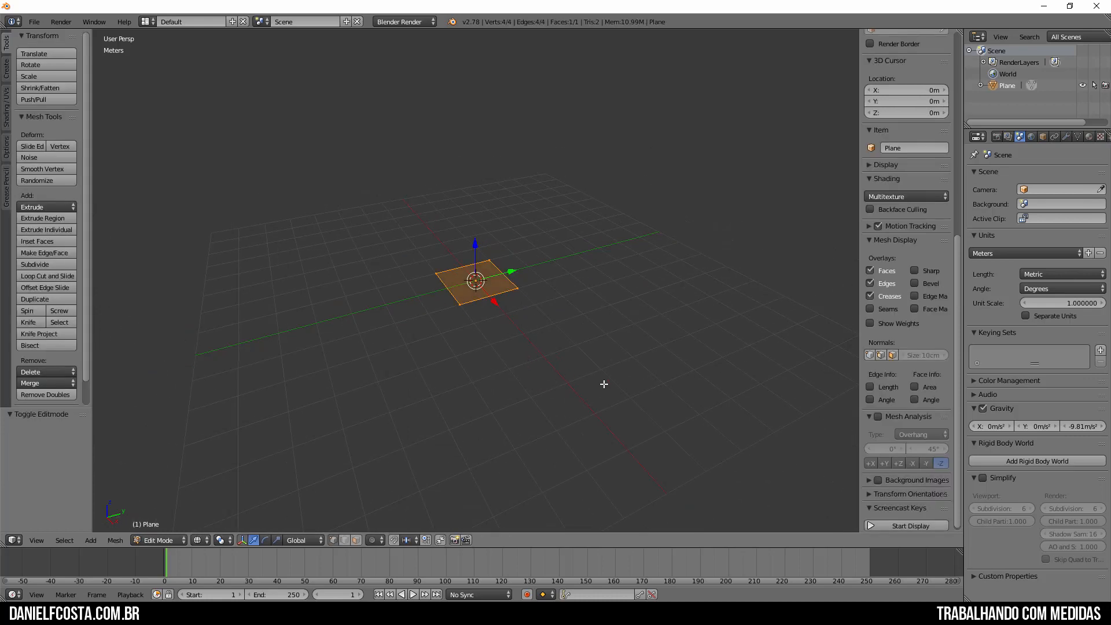
pyautogui.click(871, 387)
pyautogui.scroll(3, 457, 254)
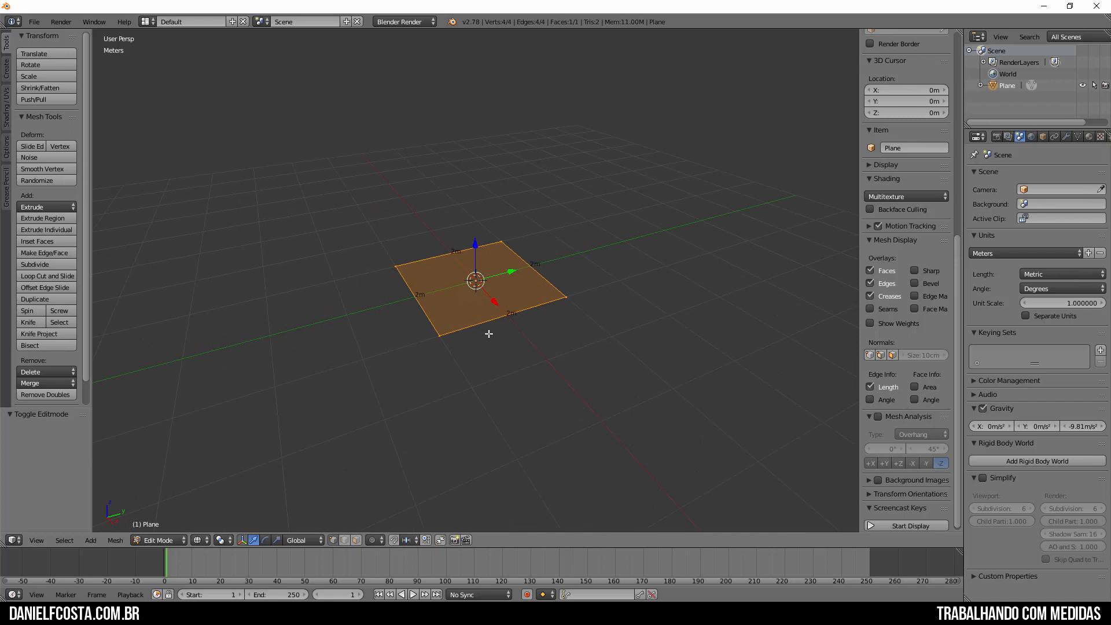
# Step: Rotate the plane's mesh 90° about the X axis so it stands upright
pyautogui.press('r')
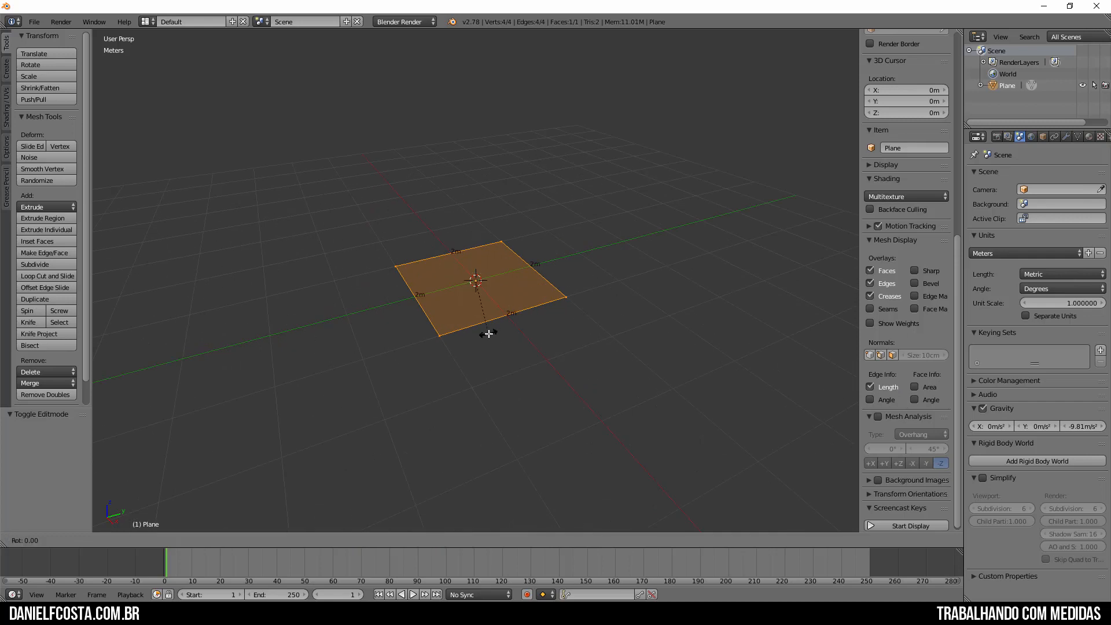
pyautogui.press('x')
pyautogui.write('90')
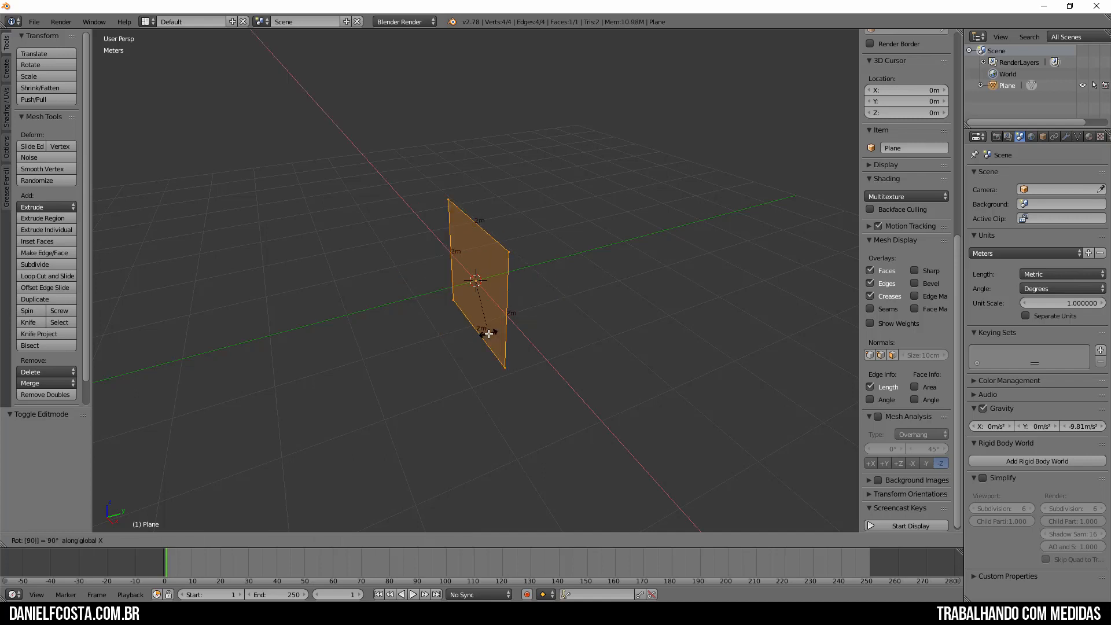
pyautogui.press('Return')
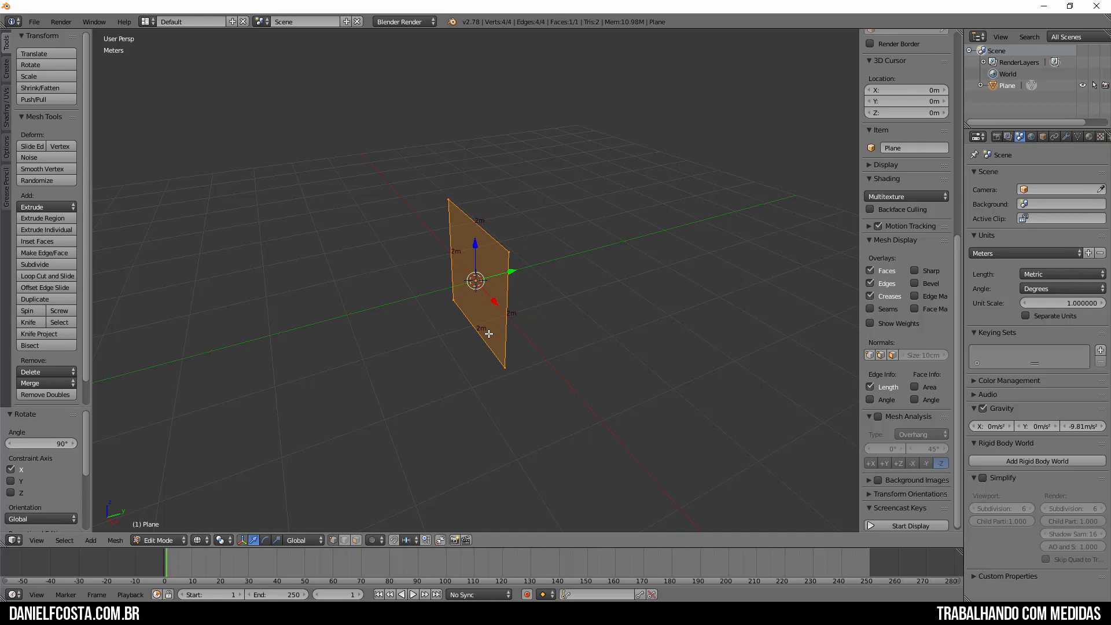
# Step: Rotate the upright plane 45° about the Z axis, and undo the rotation
pyautogui.press('r')
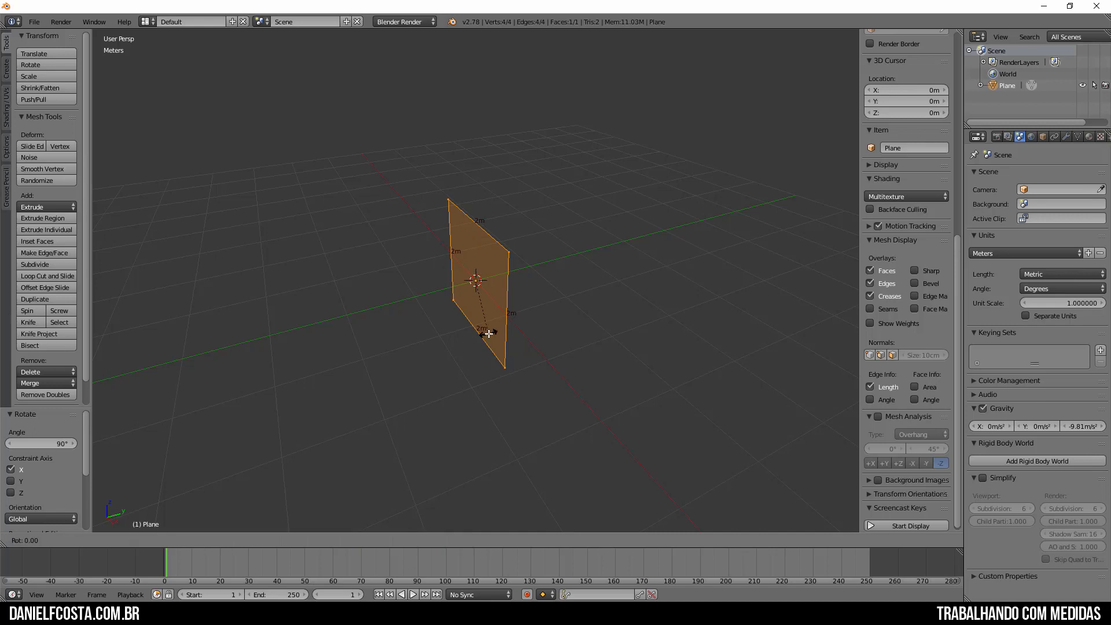
pyautogui.write('z45')
pyautogui.press('Return')
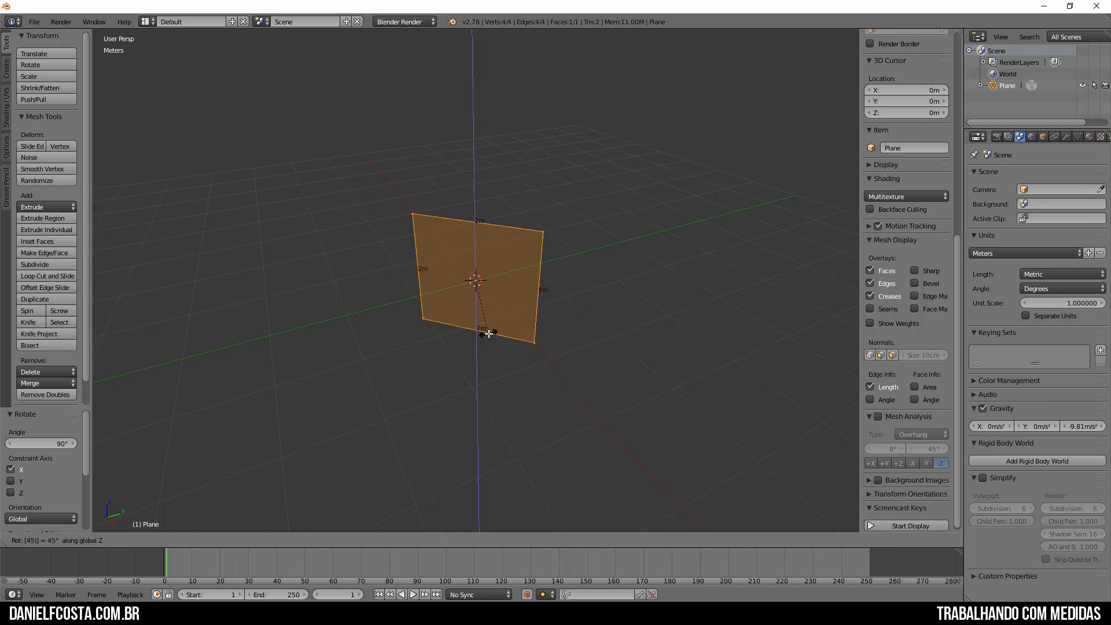
pyautogui.moveTo(490, 342); pyautogui.dragTo(516, 339, button='middle')
pyautogui.hotkey('ctrl', 'z')
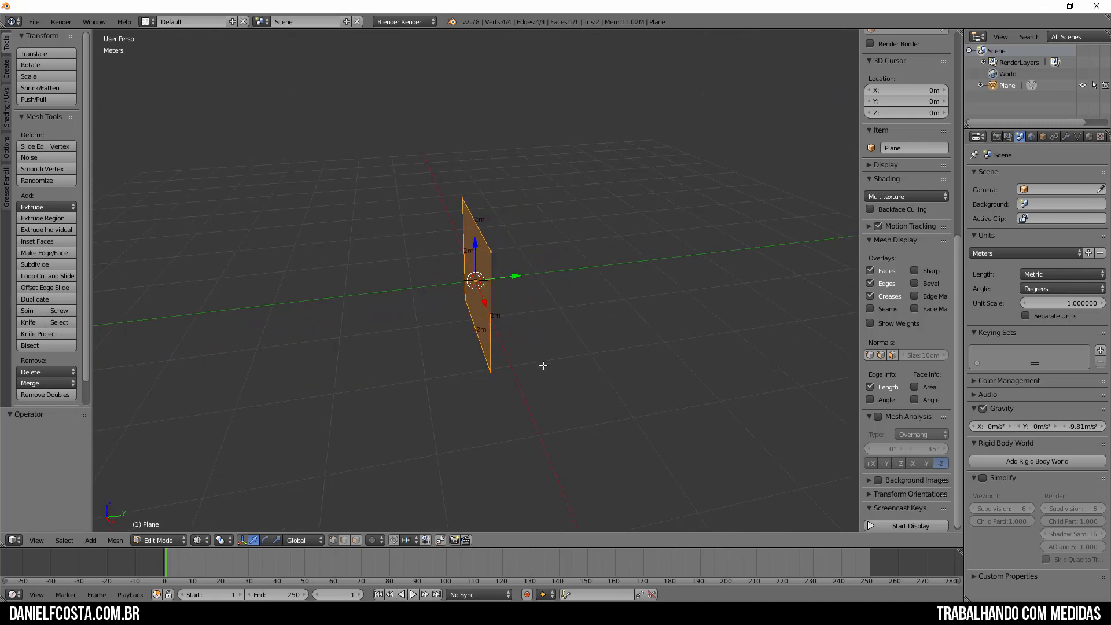
# Step: Turn on the face angle display and view the upright plane's face frontally
pyautogui.click(926, 401)
pyautogui.moveTo(492, 330); pyautogui.dragTo(657, 186, button='middle')
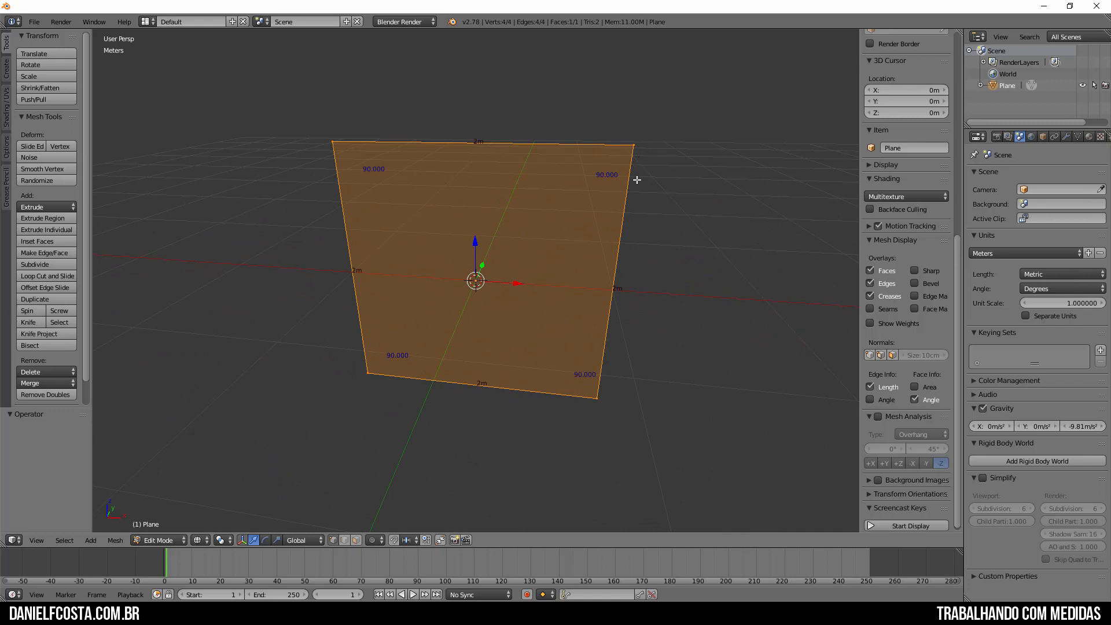
# Step: Try moving one upper corner vertex of the plane freehand, cancel the move and reselect the whole mesh
pyautogui.press('a')
pyautogui.rightClick(634, 144)
pyautogui.press('g')
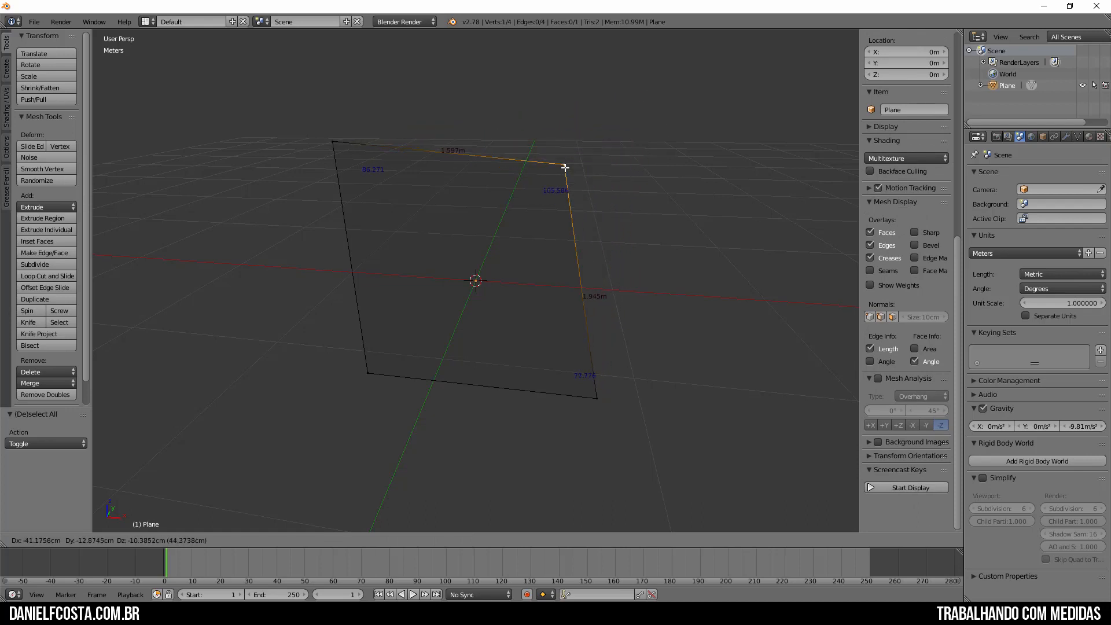
pyautogui.rightClick(568, 195)
pyautogui.moveTo(633, 253); pyautogui.dragTo(588, 269, button='middle')
pyautogui.press('a')
pyautogui.press('a')
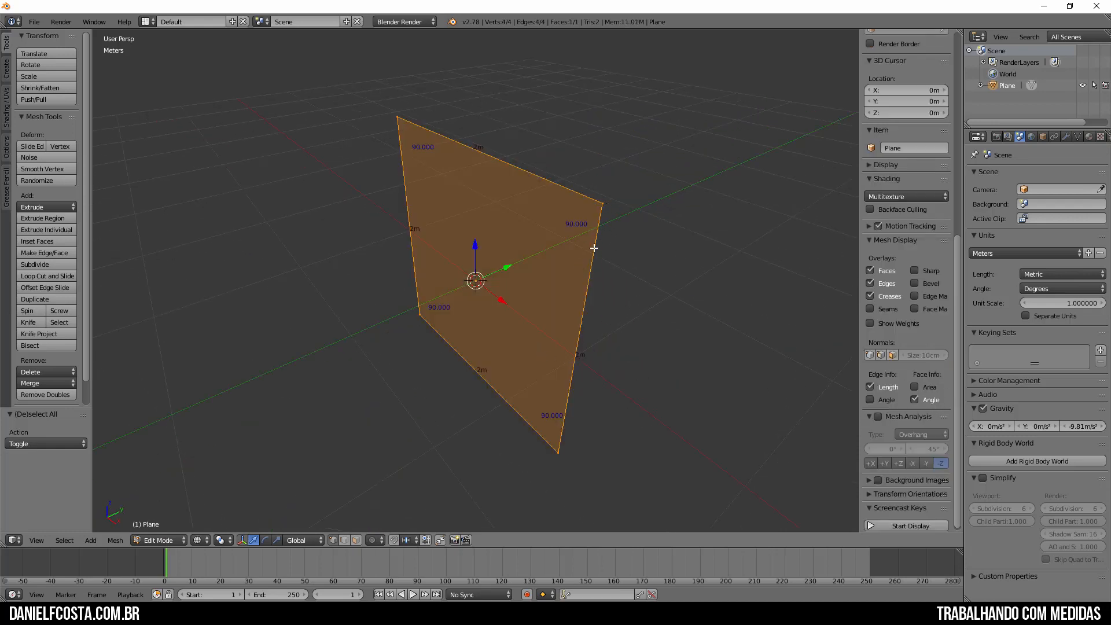
# Step: Leave and re-enter Edit Mode on the plane, and turn off the face angle display
pyautogui.moveTo(620, 280); pyautogui.dragTo(544, 349, button='middle')
pyautogui.press('Tab')
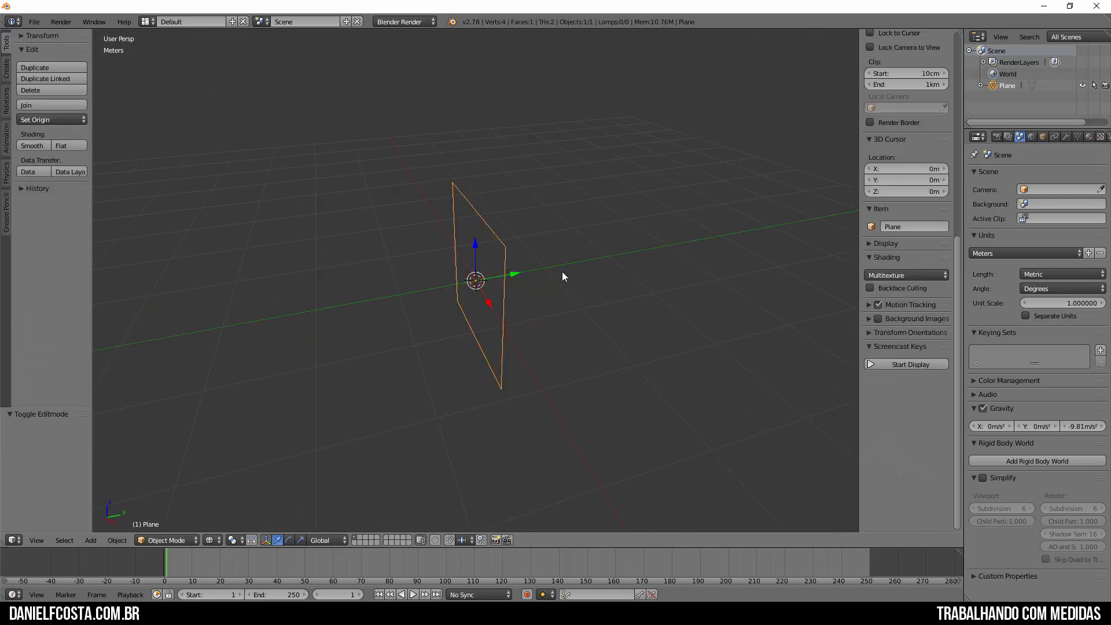
pyautogui.press('Tab')
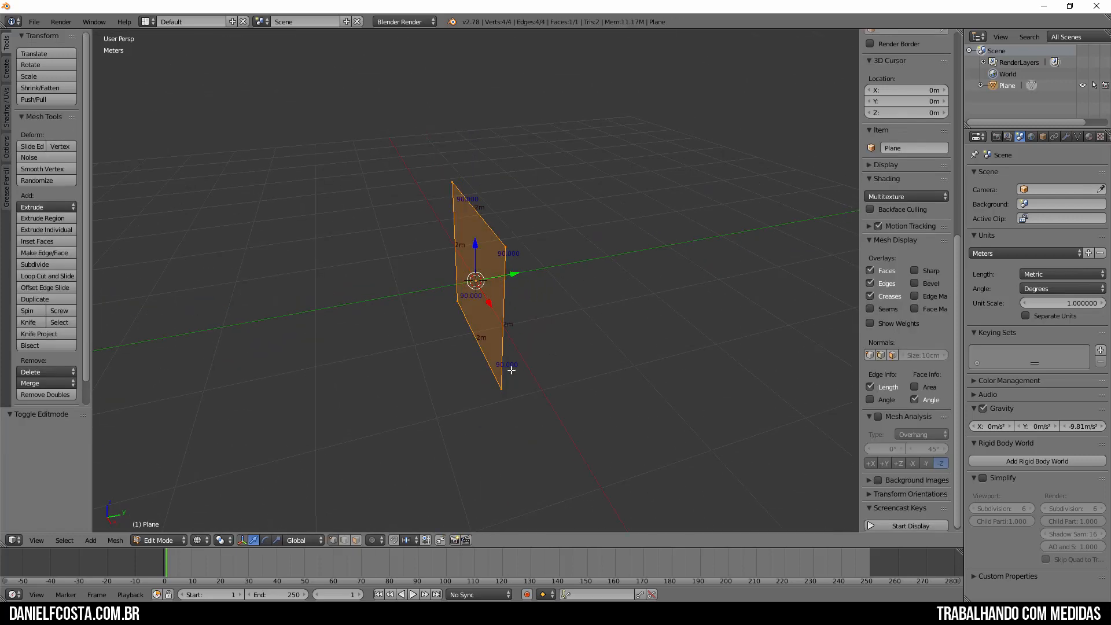
pyautogui.click(922, 400)
# Step: Extrude the plane's face 0.3 m along the Y axis, and undo the extrusion
pyautogui.press('e')
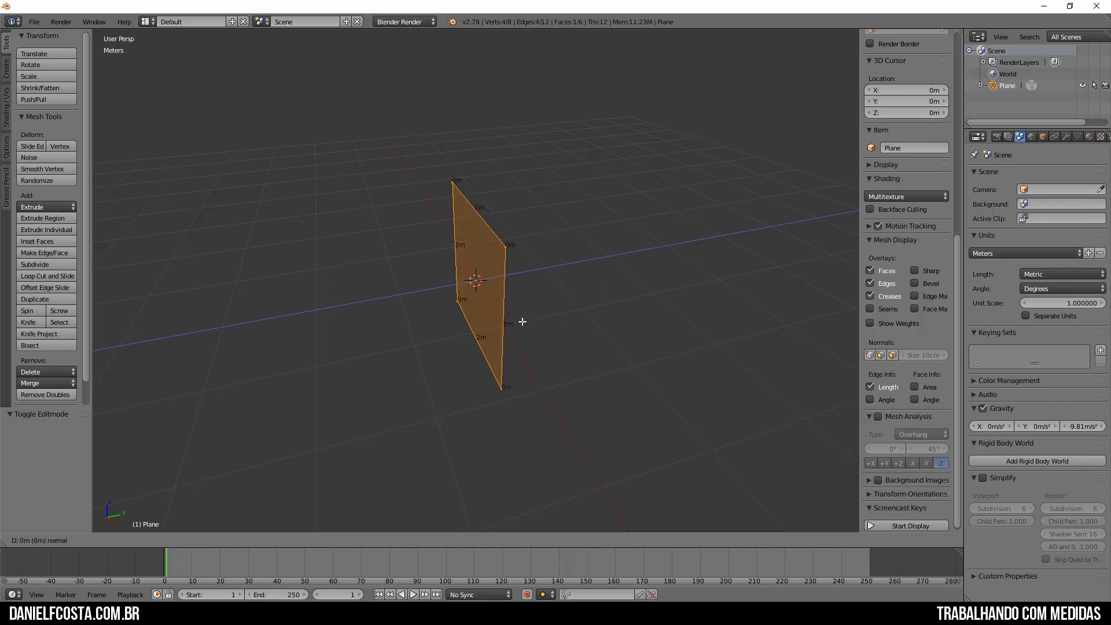
pyautogui.press('y')
pyautogui.write('0.3')
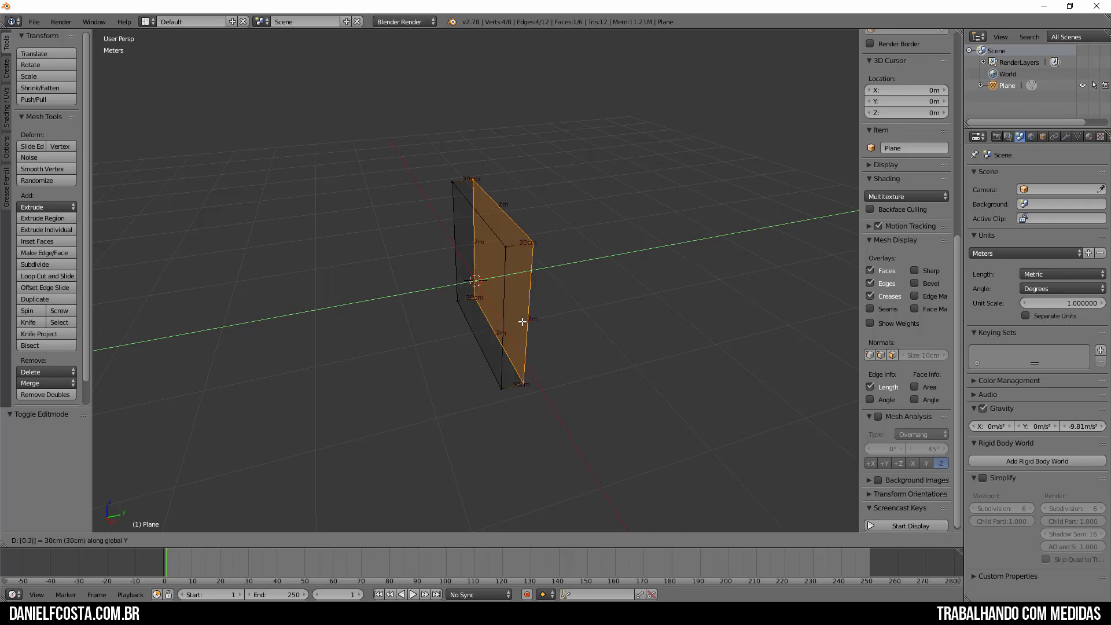
pyautogui.press('Return')
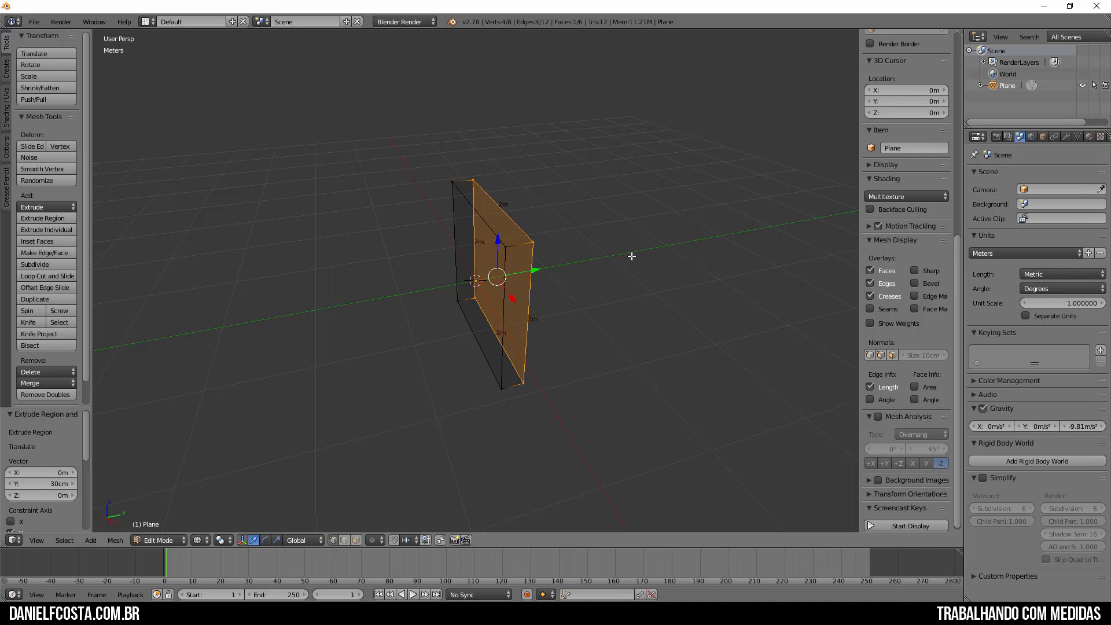
pyautogui.hotkey('ctrl', 'z')
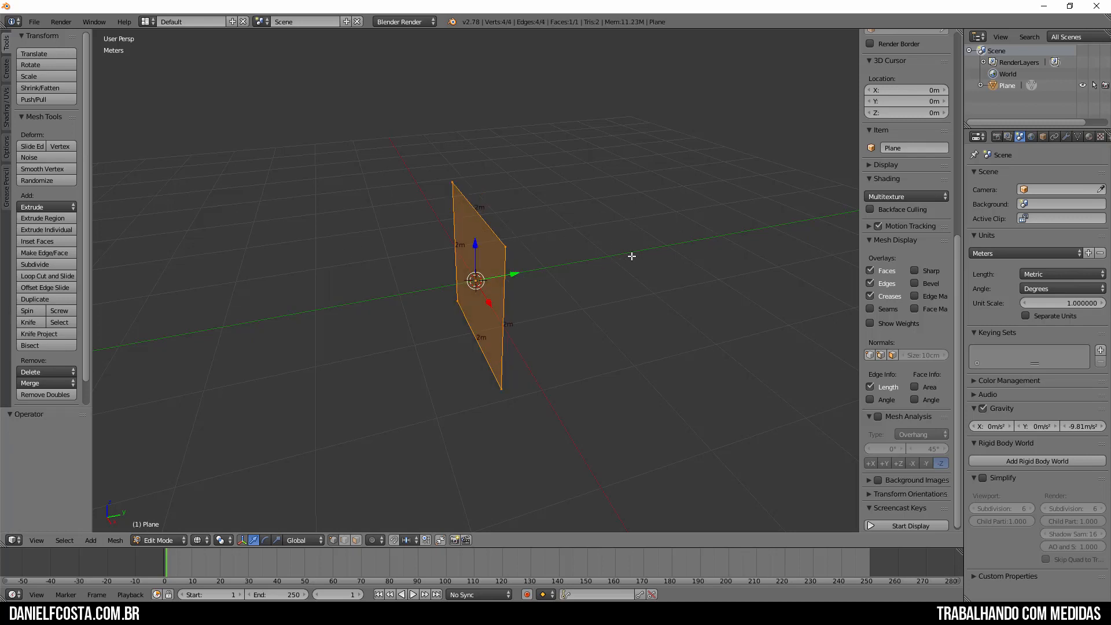
# Step: Extrude the plane's face -0.3 m along the Y axis and display the mesh in solid shading
pyautogui.press('e')
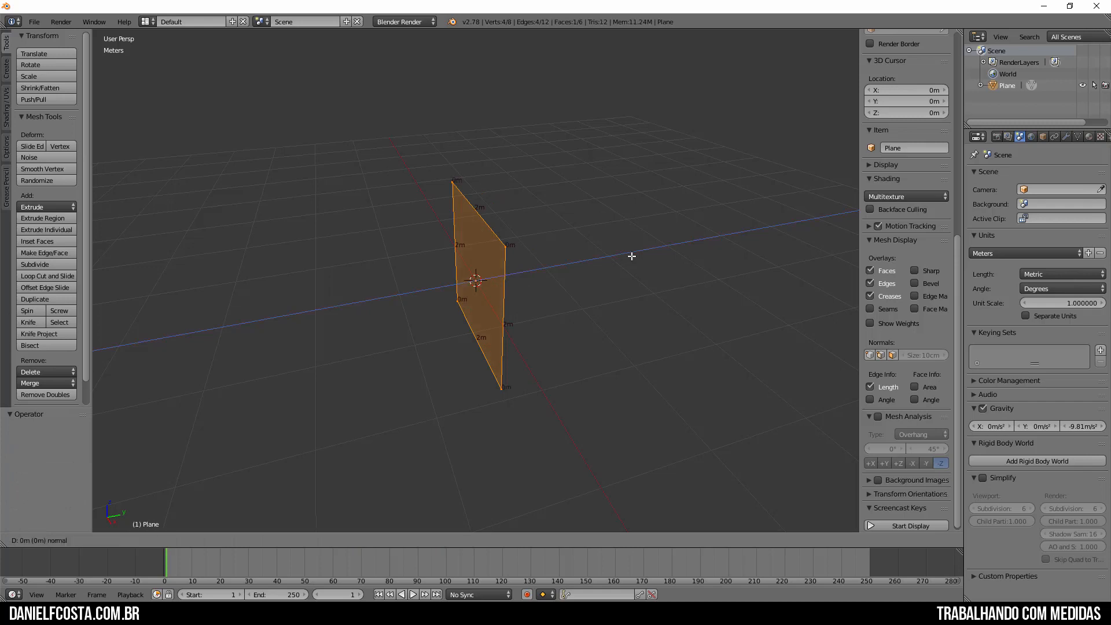
pyautogui.press('y')
pyautogui.write('-0.3')
pyautogui.press('Return')
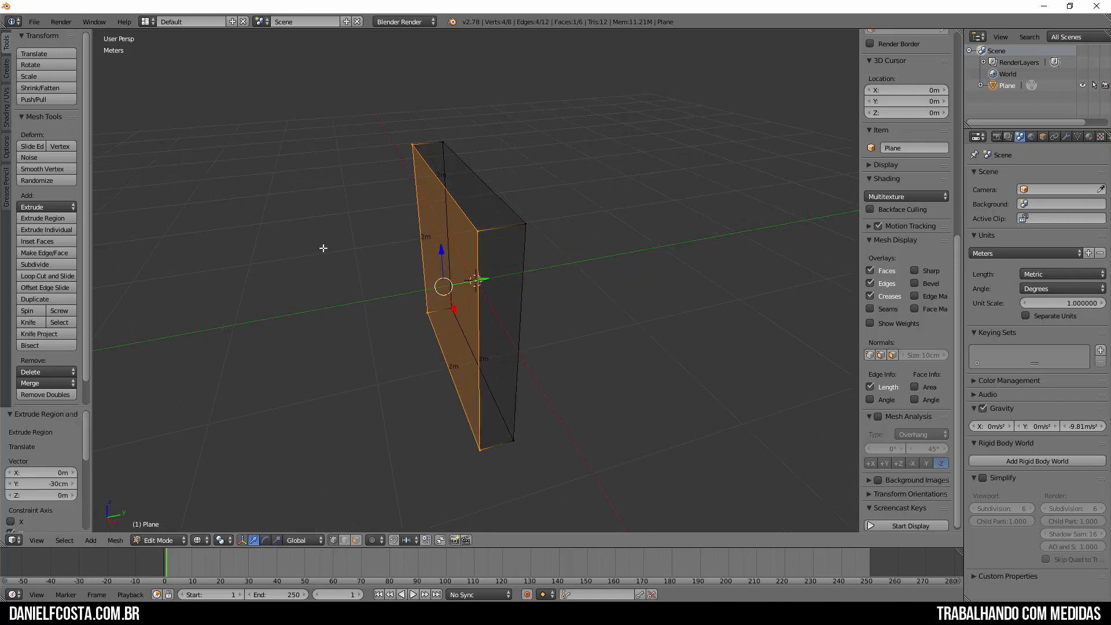
pyautogui.press('z')
pyautogui.moveTo(515, 283)
pyautogui.mouseDown(button='middle')
pyautogui.moveTo(586, 337)
pyautogui.moveTo(535, 319)
pyautogui.mouseUp(button='middle')
# Step: Leave Edit Mode and delete the extruded plane object
pyautogui.press('Tab')
pyautogui.press('x')
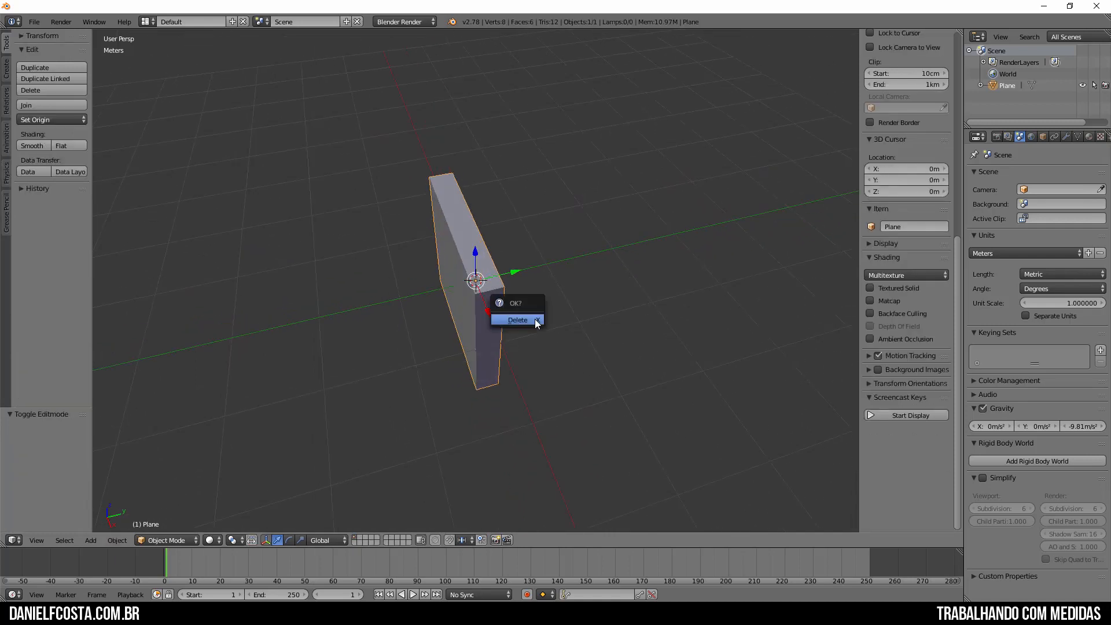
pyautogui.click(535, 318)
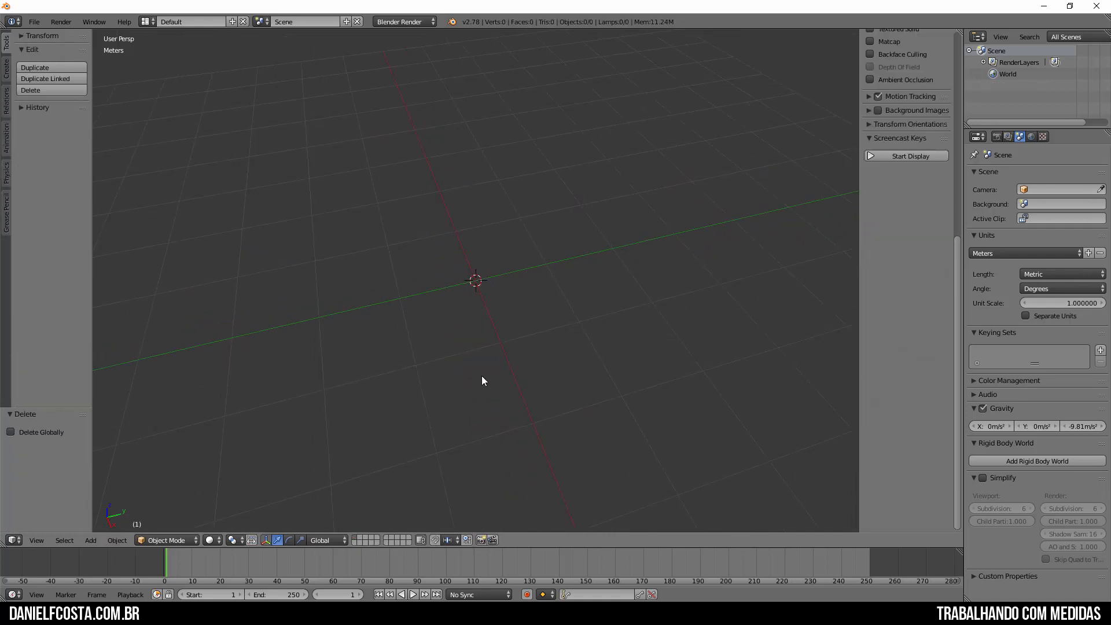
# Step: Add a new plane mesh and enter Edit Mode on it
pyautogui.hotkey('shift', 'a')
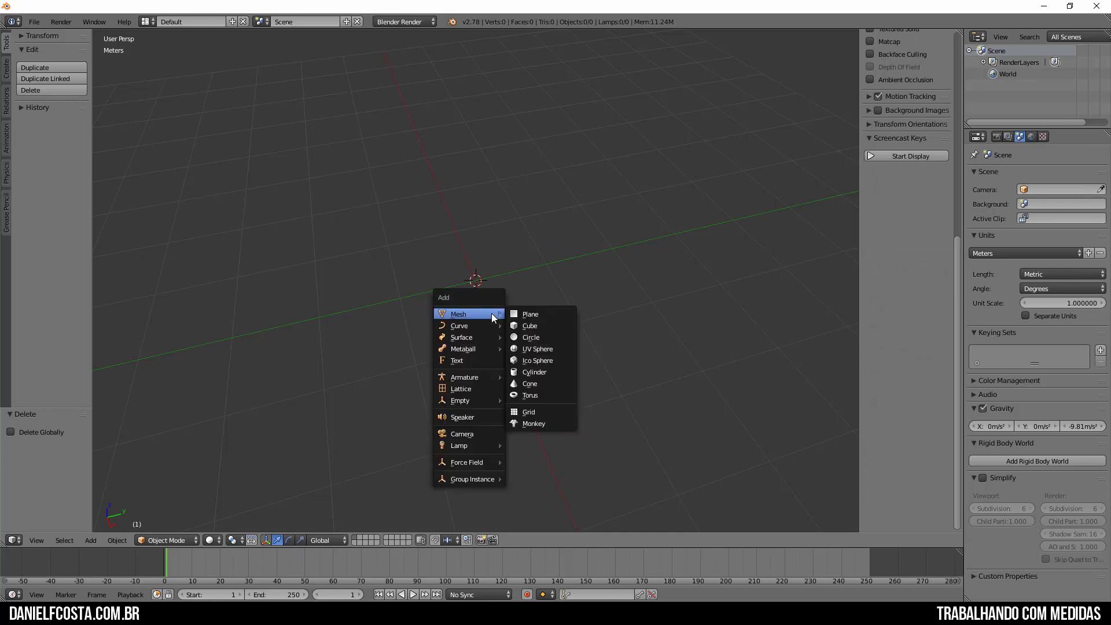
pyautogui.click(524, 312)
pyautogui.press('Tab')
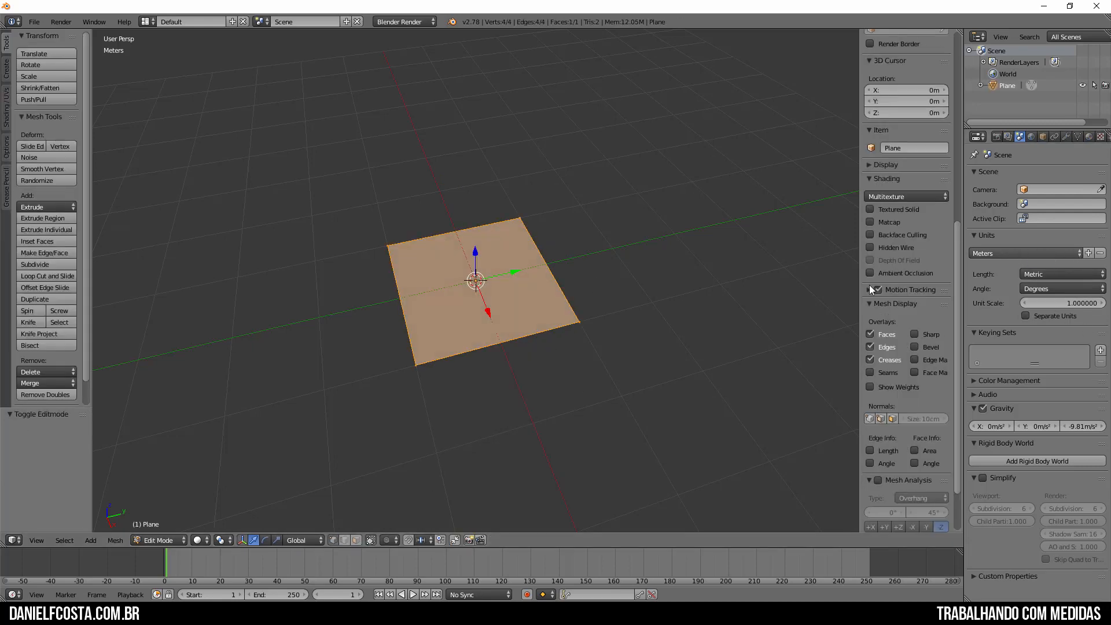
# Step: Switch the scene's unit preset to Centimeters and turn on the edge length display
pyautogui.click(1014, 253)
pyautogui.click(1016, 268)
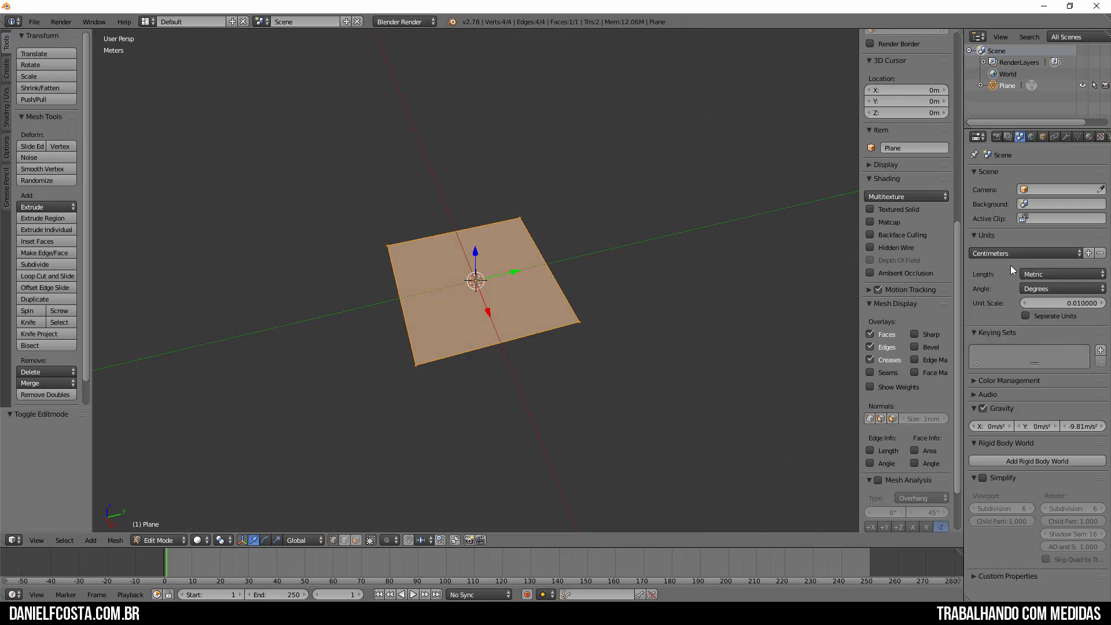
pyautogui.click(879, 451)
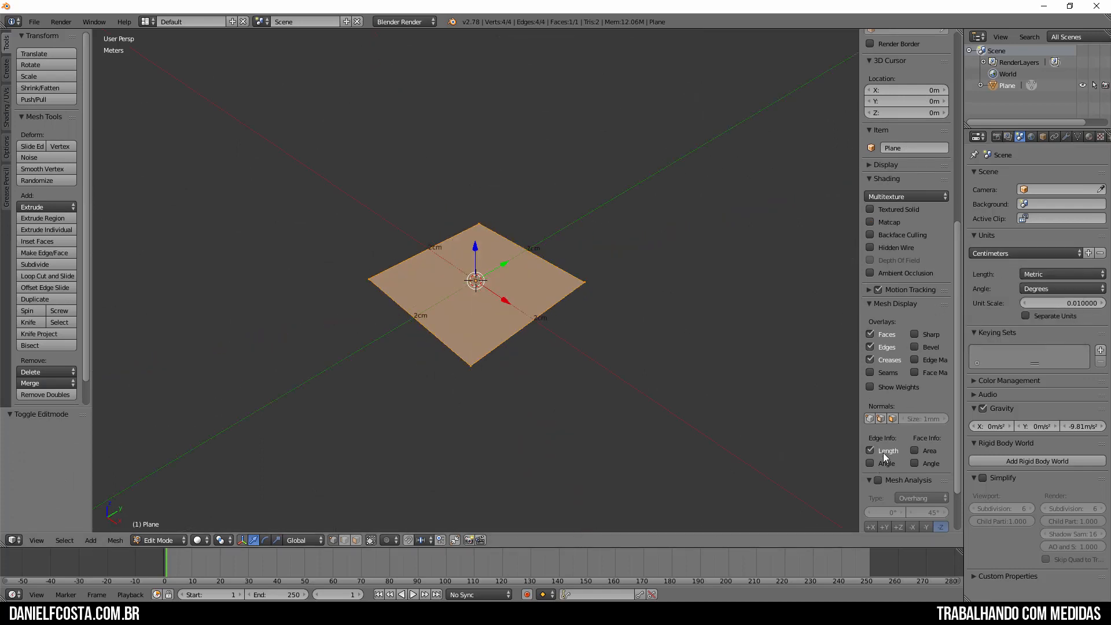
pyautogui.scroll(3, 528, 429)
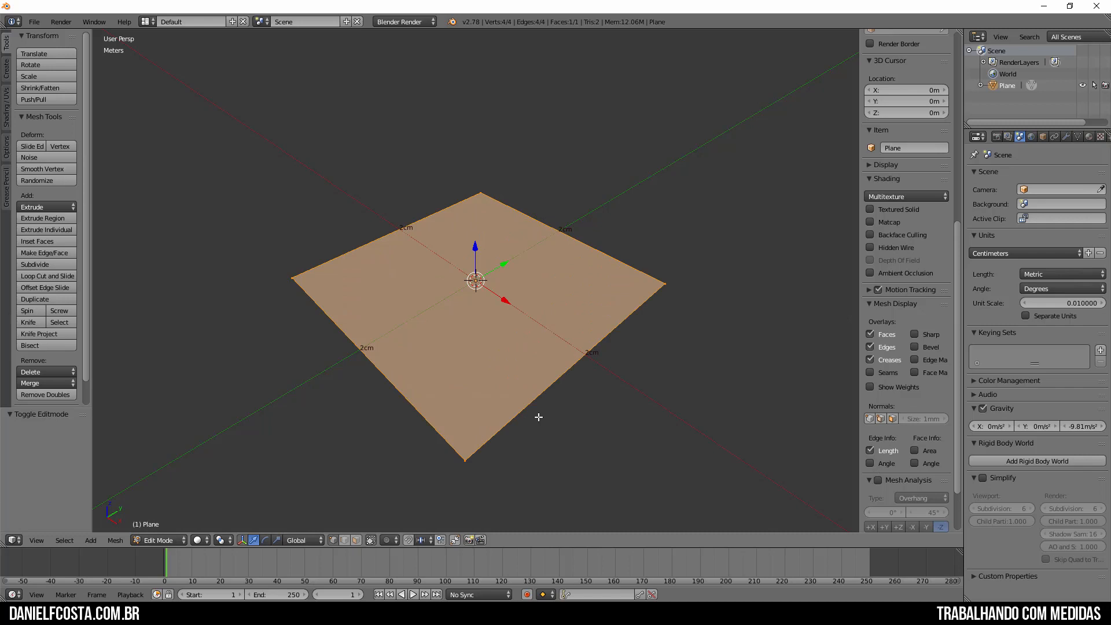
pyautogui.scroll(-3, 555, 412)
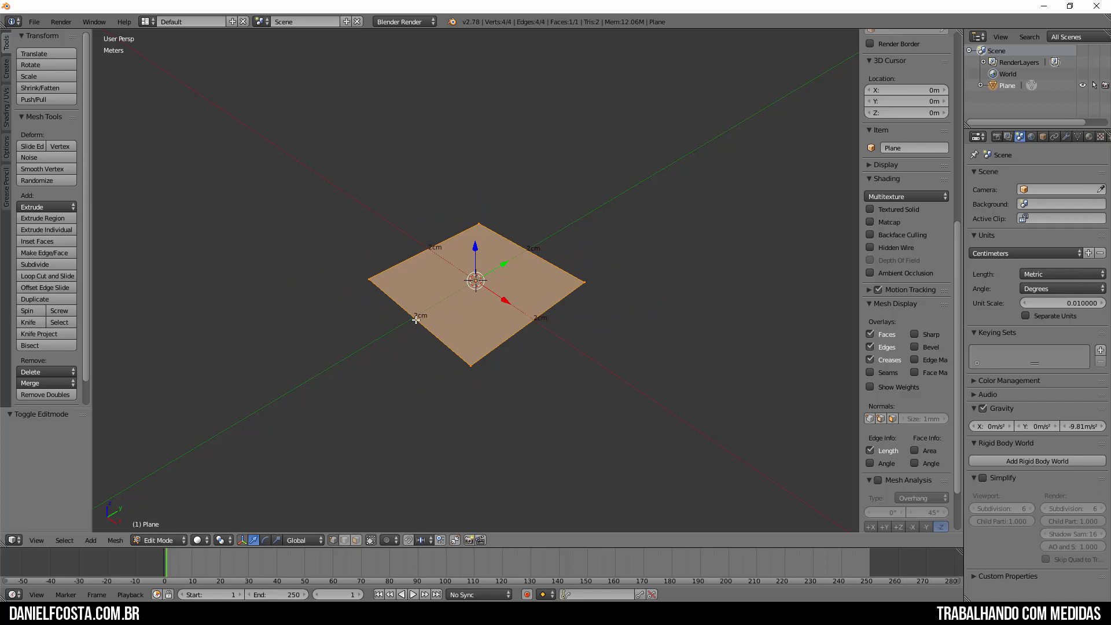
# Step: Move the plane's edge on the negative Y side by -20 cm along the Y axis, and select the whole mesh
pyautogui.scroll(-2, 573, 353)
pyautogui.press('g')
pyautogui.press('y')
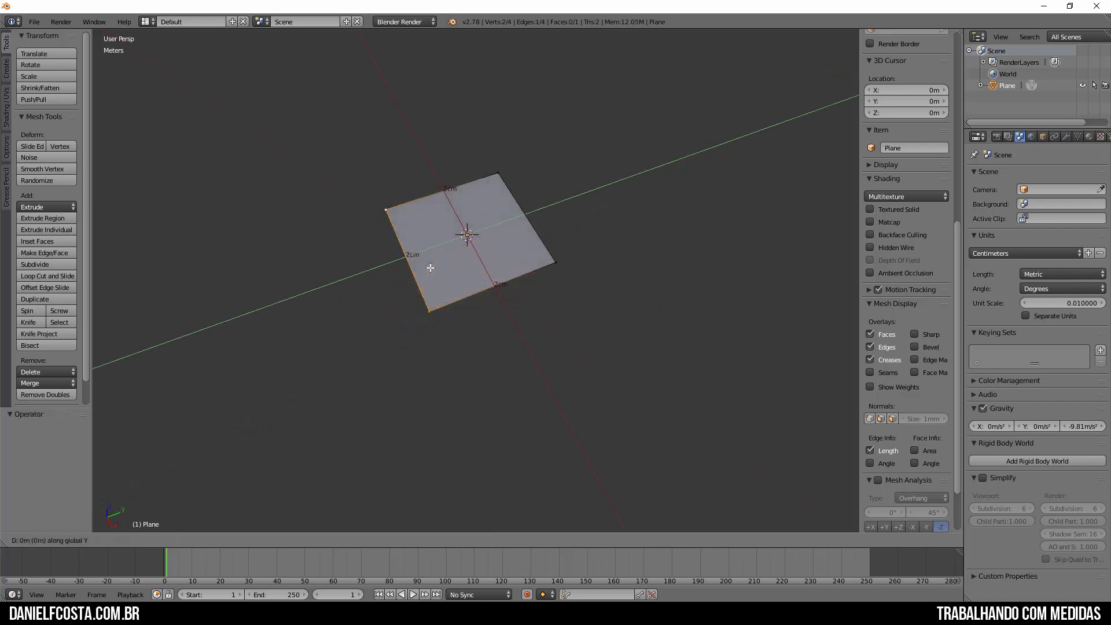
pyautogui.write('-20')
pyautogui.press('Return')
pyautogui.scroll(-5, 461, 322)
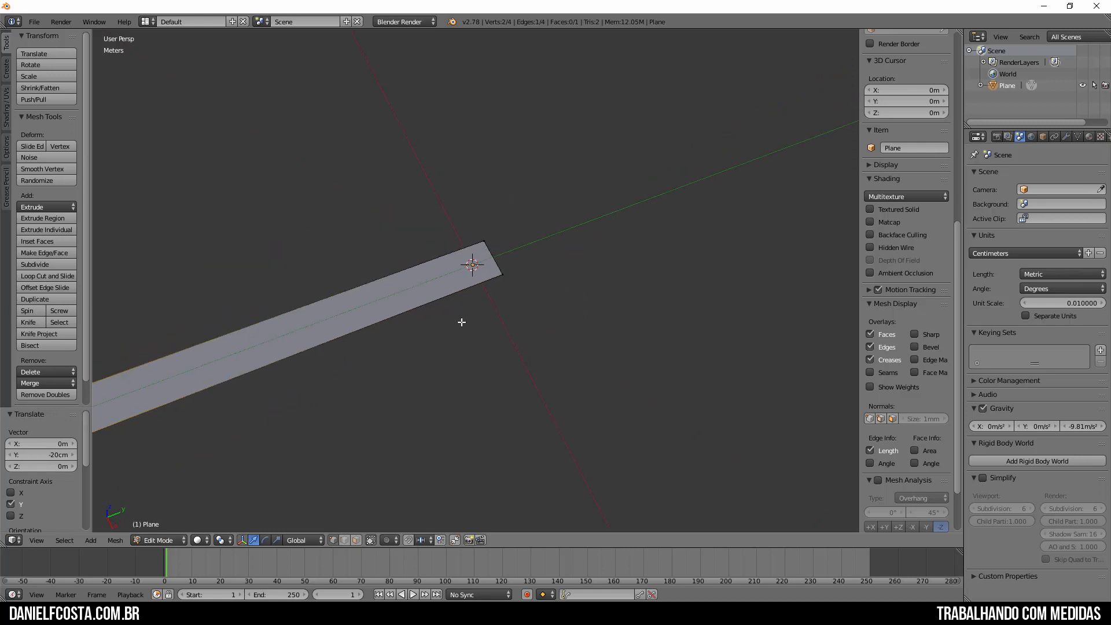
pyautogui.keyDown('shift'); pyautogui.moveTo(462, 322); pyautogui.dragTo(572, 265, button='middle'); pyautogui.keyUp('shift')
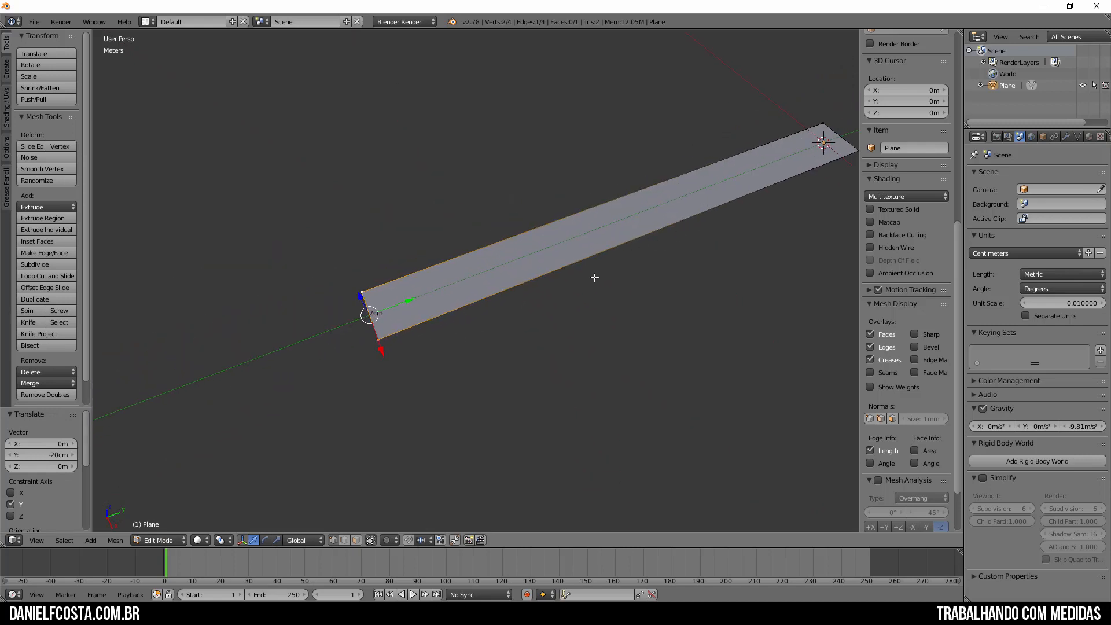
pyautogui.press('a')
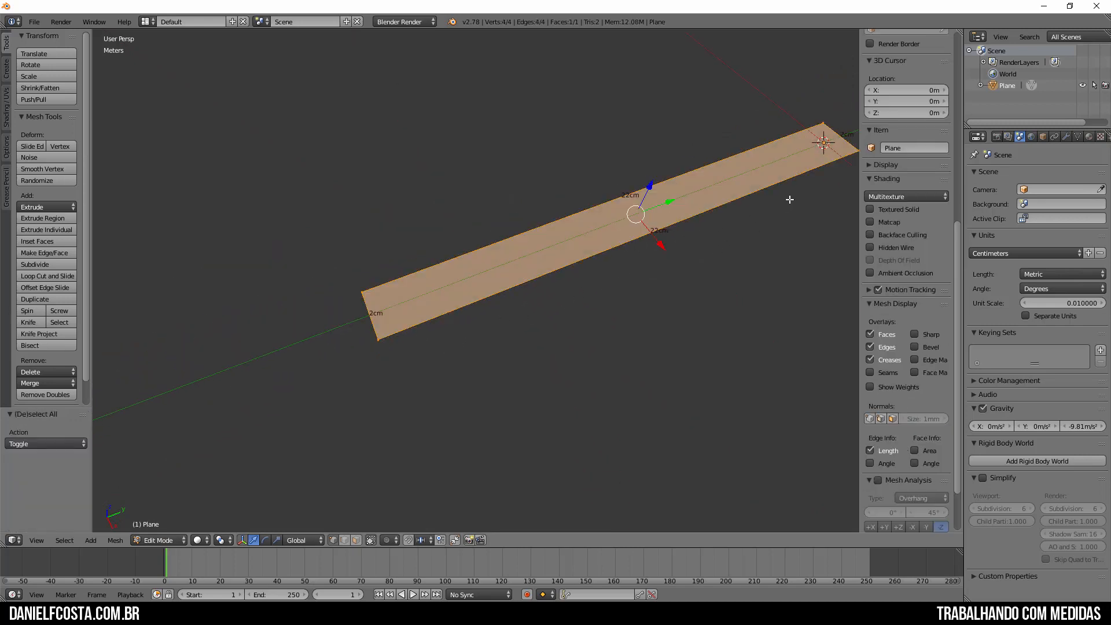
# Step: Undo the whole-mesh selection and the edge's move along the Y axis
pyautogui.hotkey('ctrl', 'z')
pyautogui.hotkey('ctrl', 'z')
pyautogui.hotkey('ctrl', 'z')
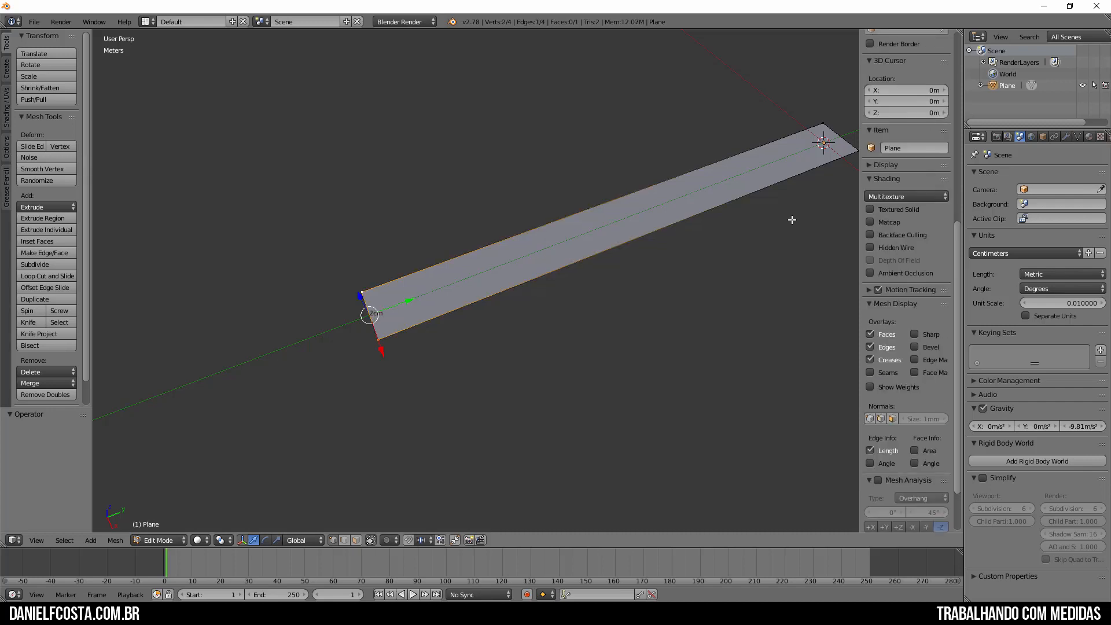
pyautogui.keyDown('shift'); pyautogui.moveTo(793, 218); pyautogui.dragTo(515, 392, button='middle'); pyautogui.keyUp('shift')
pyautogui.scroll(6, 514, 392)
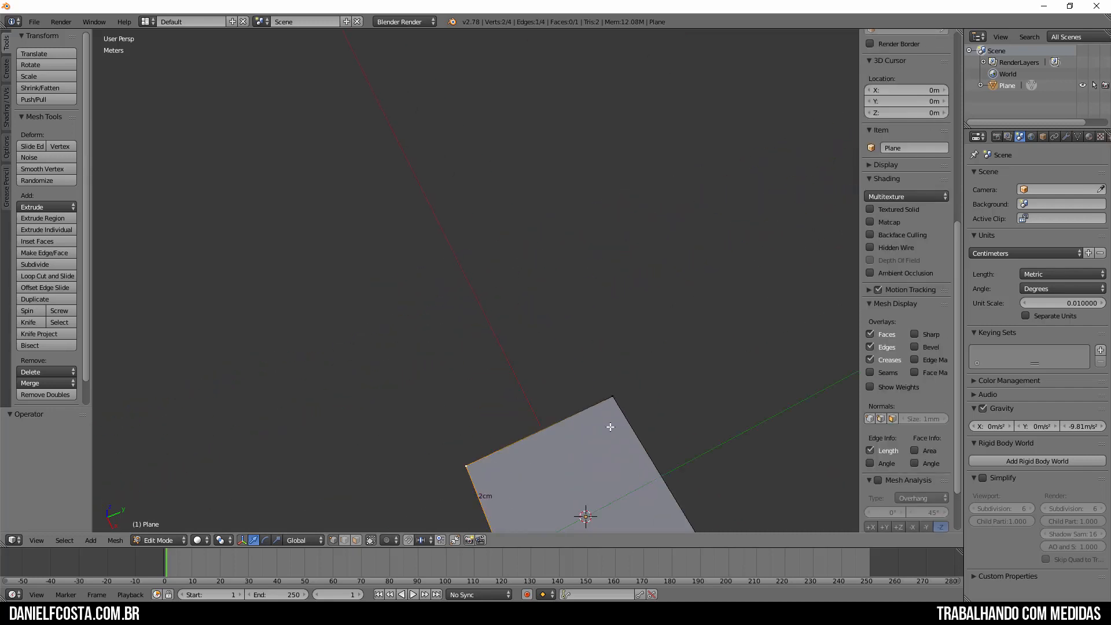
pyautogui.keyDown('shift'); pyautogui.moveTo(611, 427); pyautogui.dragTo(528, 318, button='middle'); pyautogui.keyUp('shift')
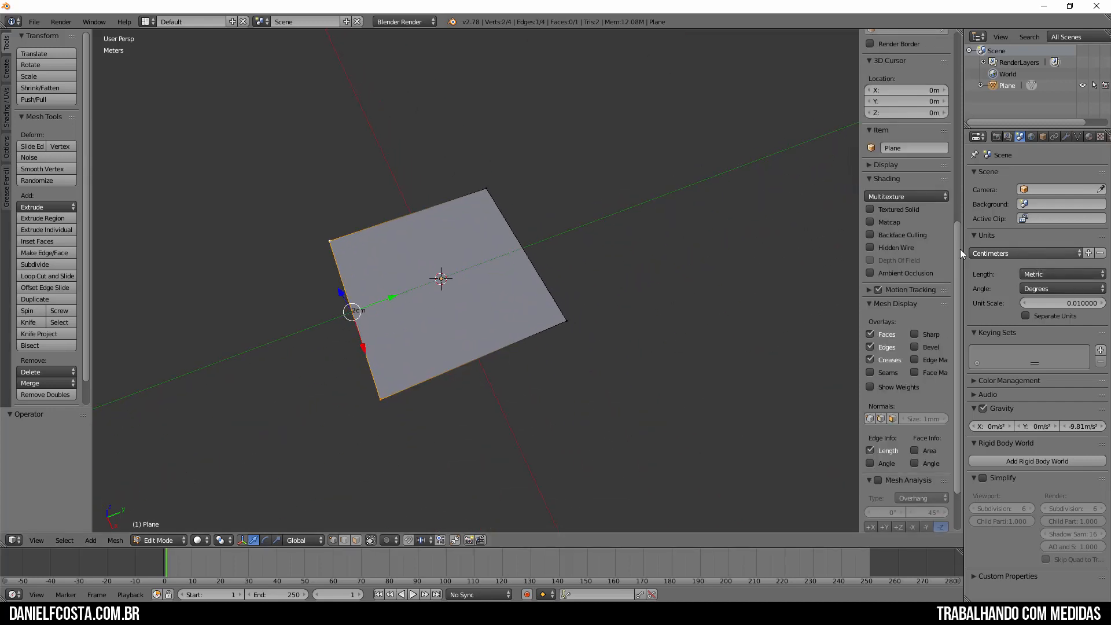
# Step: Set the scene's unit preset to Meters
pyautogui.click(1020, 253)
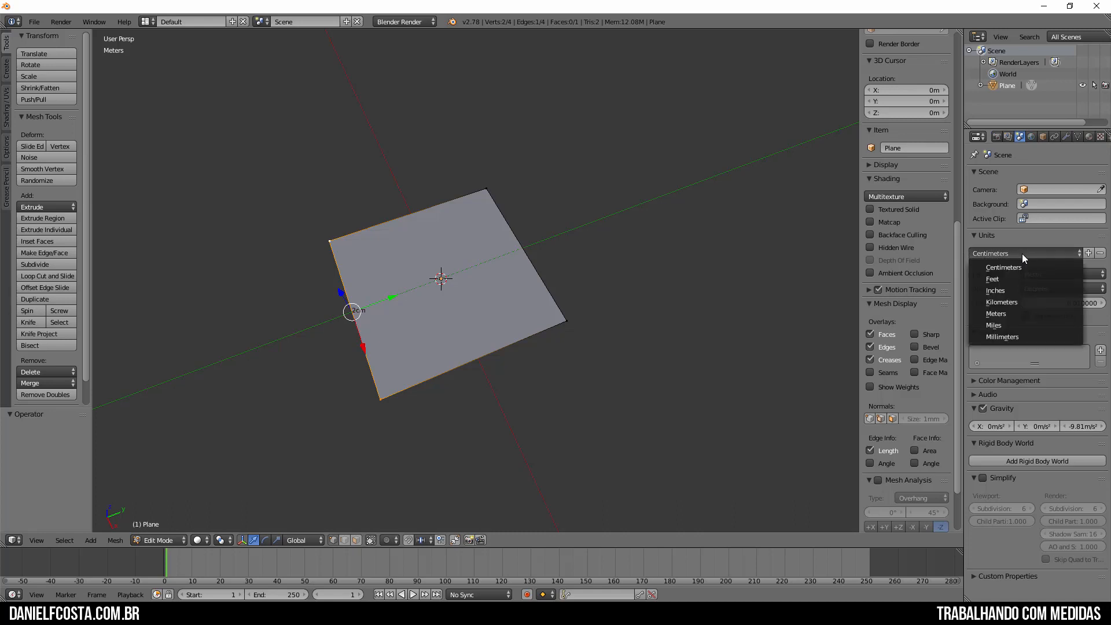
pyautogui.click(1014, 315)
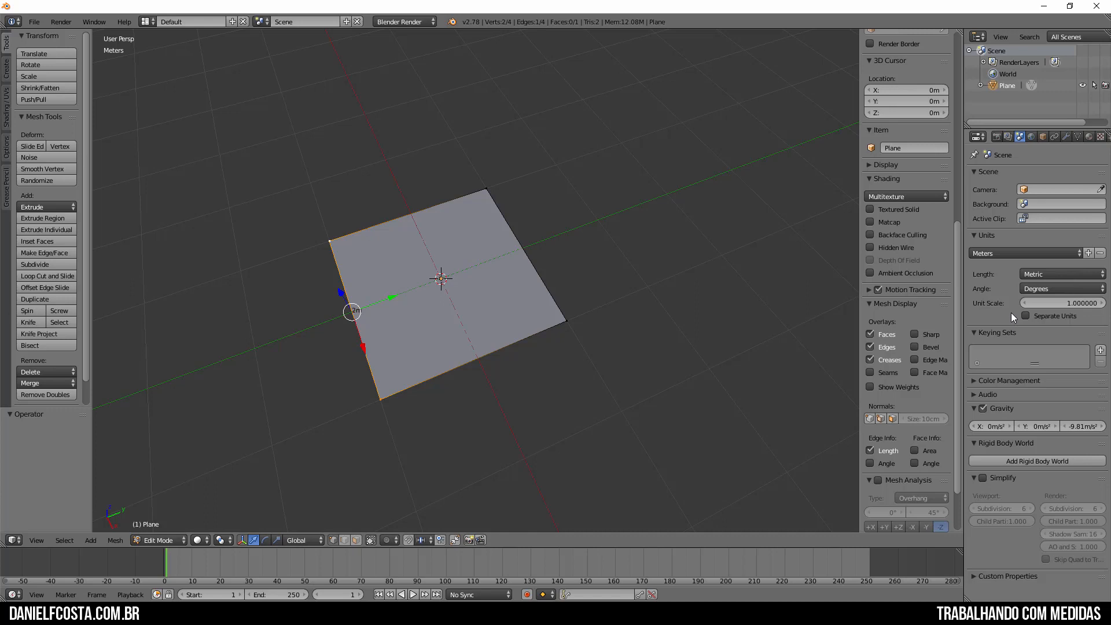